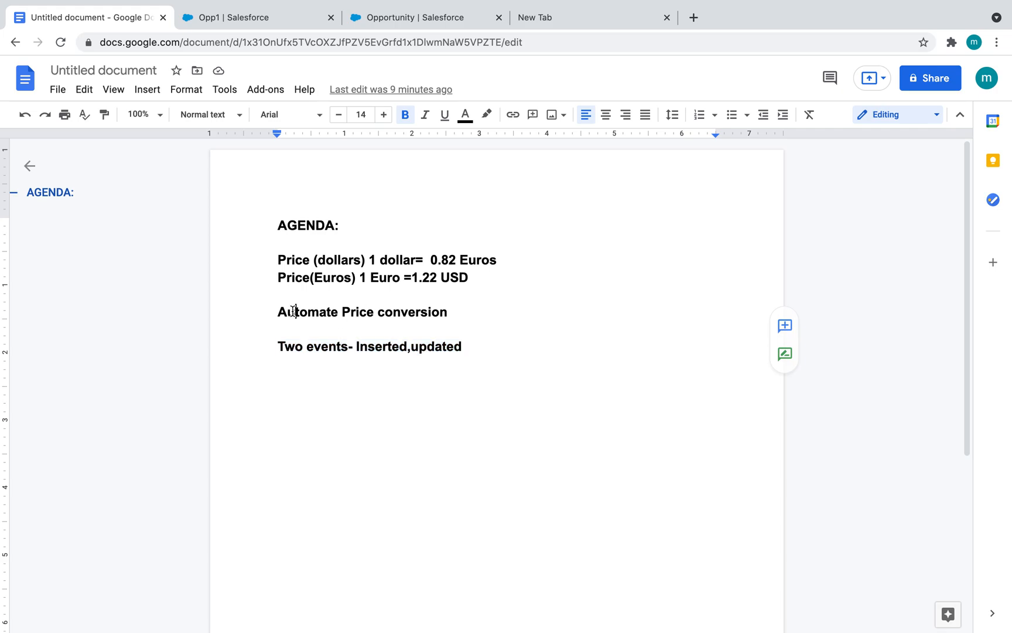
- Switch to Salesforce and start a new custom field of type Number on the Opportunity object
{"action": "double_click", "coordinate": [292, 311]}
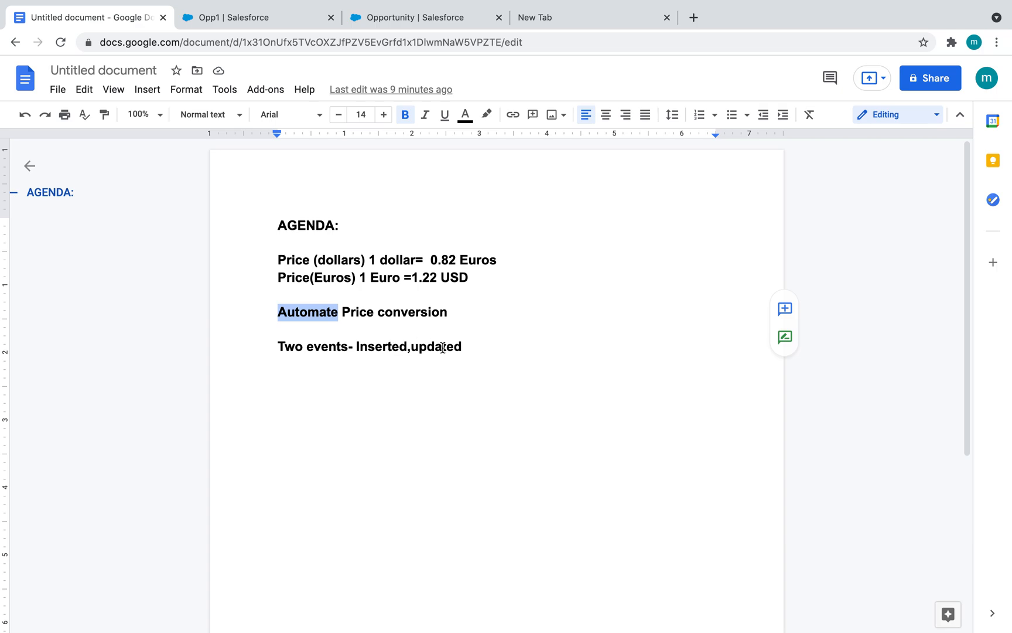
{"action": "left_click", "coordinate": [420, 27]}
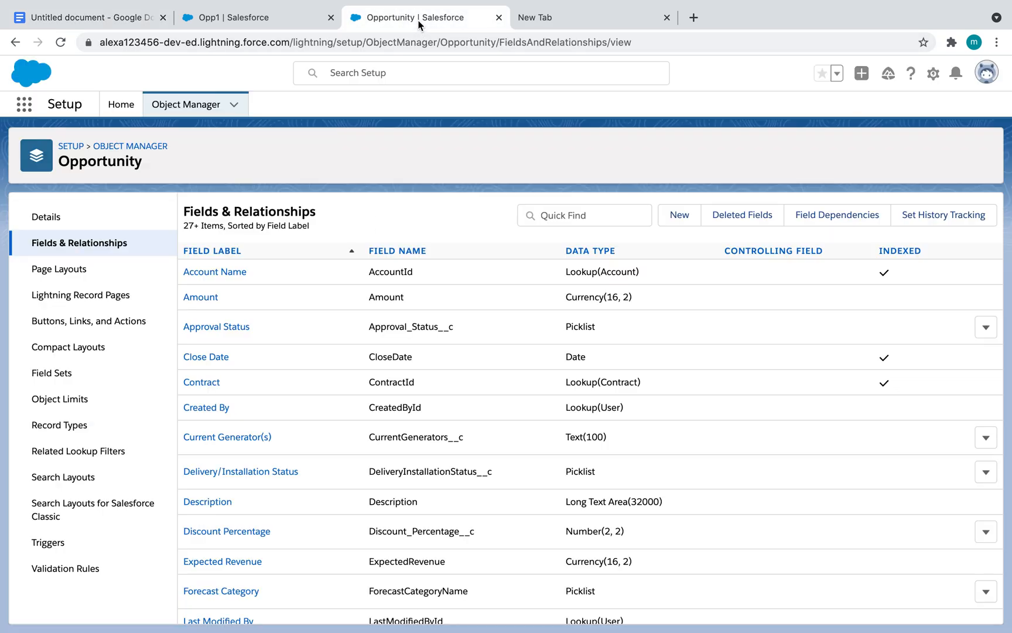
{"action": "left_click", "coordinate": [682, 221]}
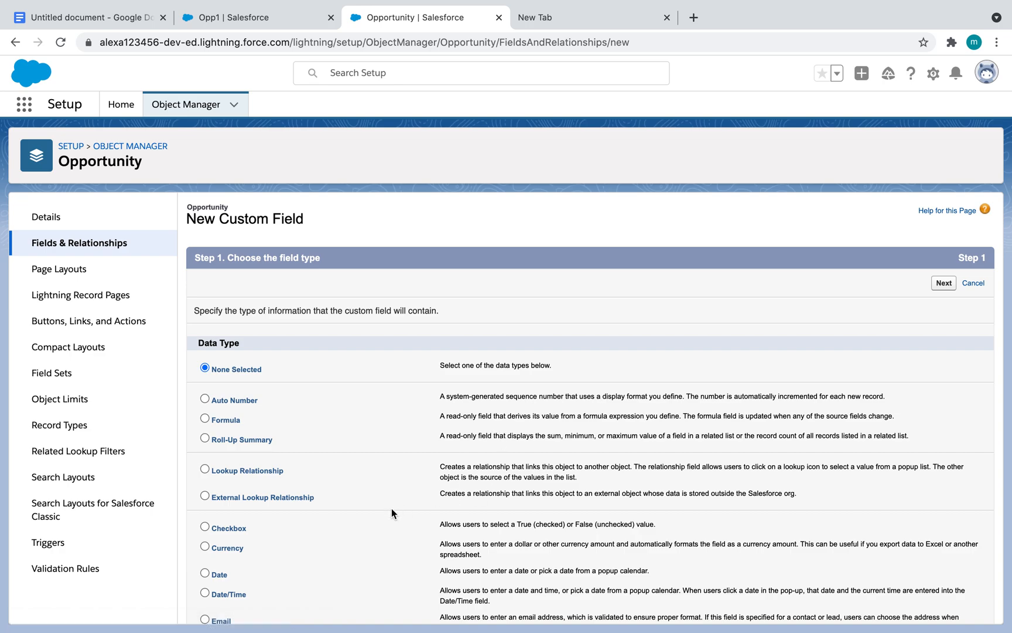
{"action": "scroll", "coordinate": [391, 508], "scroll_direction": "down", "scroll_amount": 5}
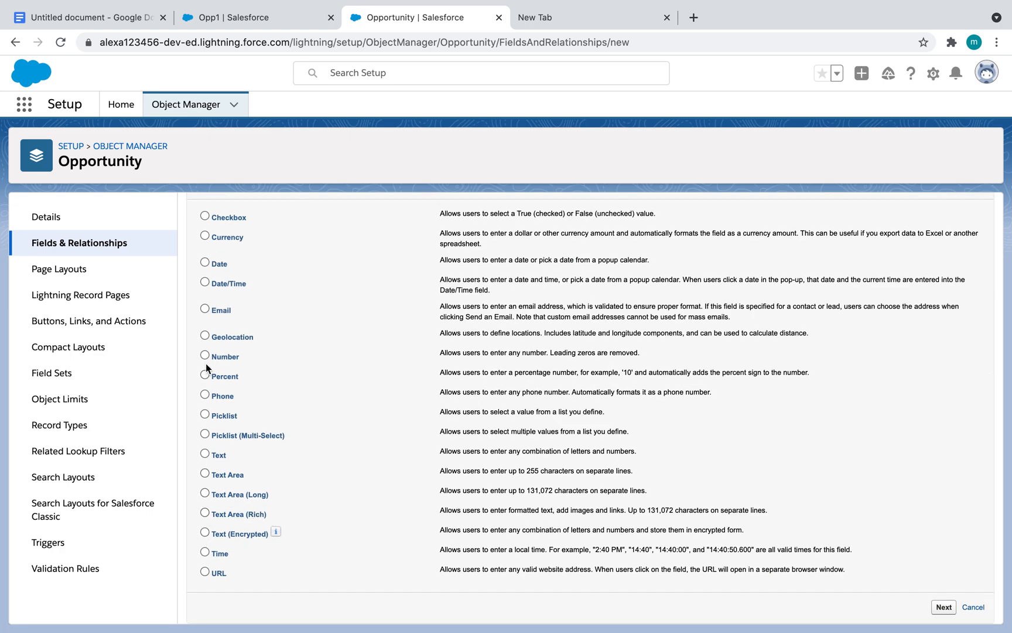
{"action": "left_click", "coordinate": [943, 607]}
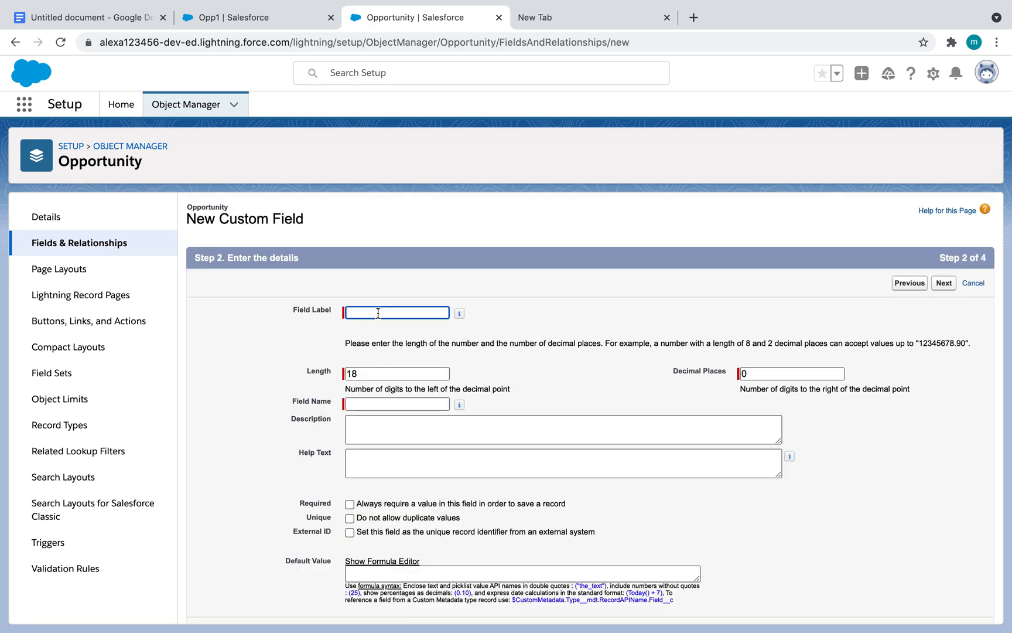
- Label the field Price (Dollars), keep the default security and page layouts, and save it with another new field started
{"action": "left_click", "coordinate": [378, 312]}
{"action": "type", "text": "Price (Dollars"}
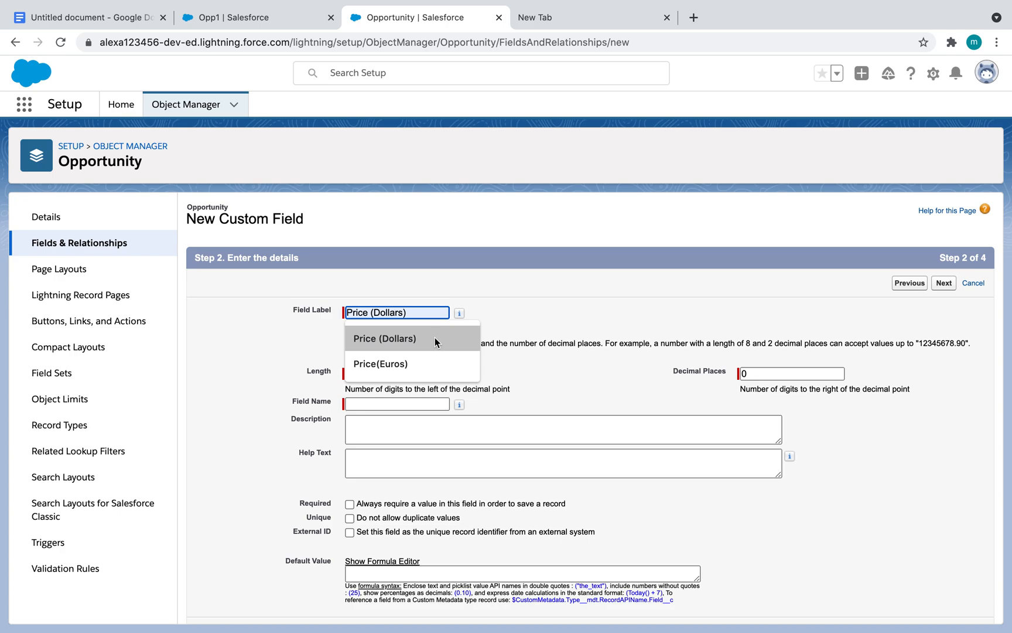
{"action": "left_click", "coordinate": [434, 337]}
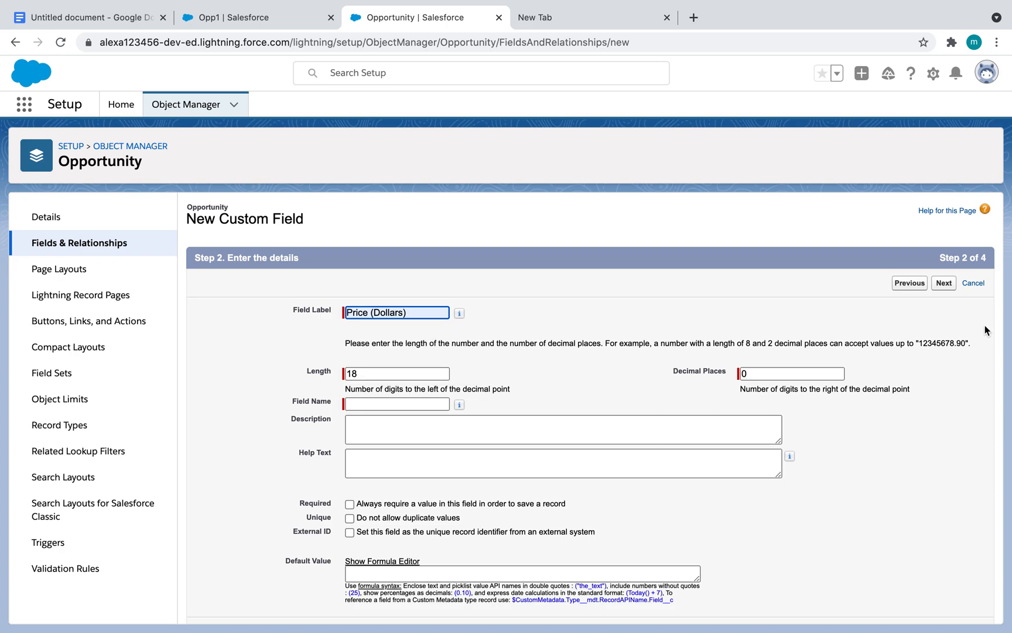
{"action": "left_click", "coordinate": [944, 287]}
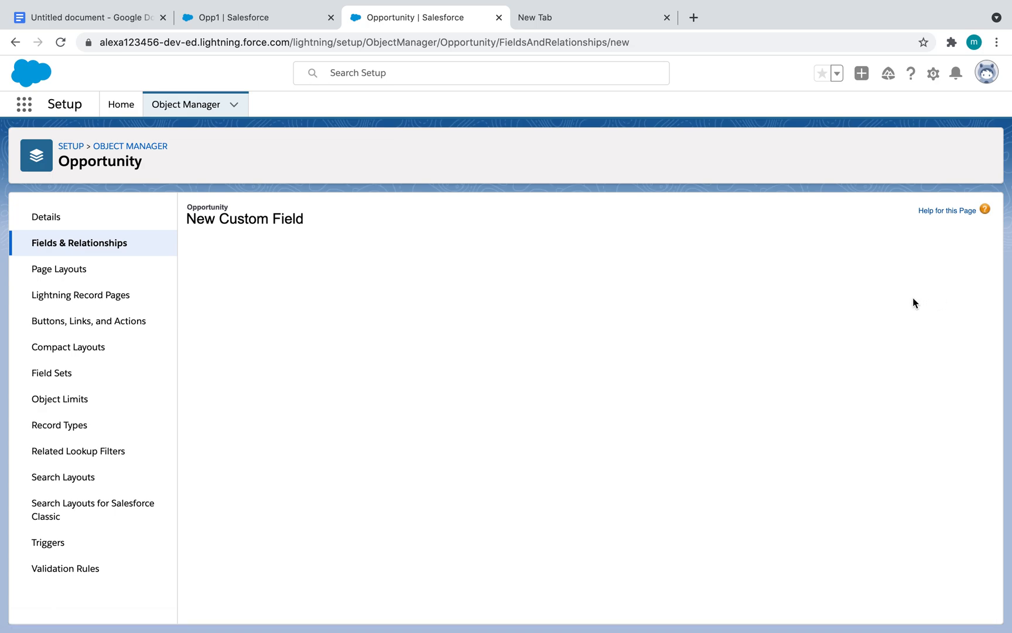
{"action": "left_click", "coordinate": [944, 285]}
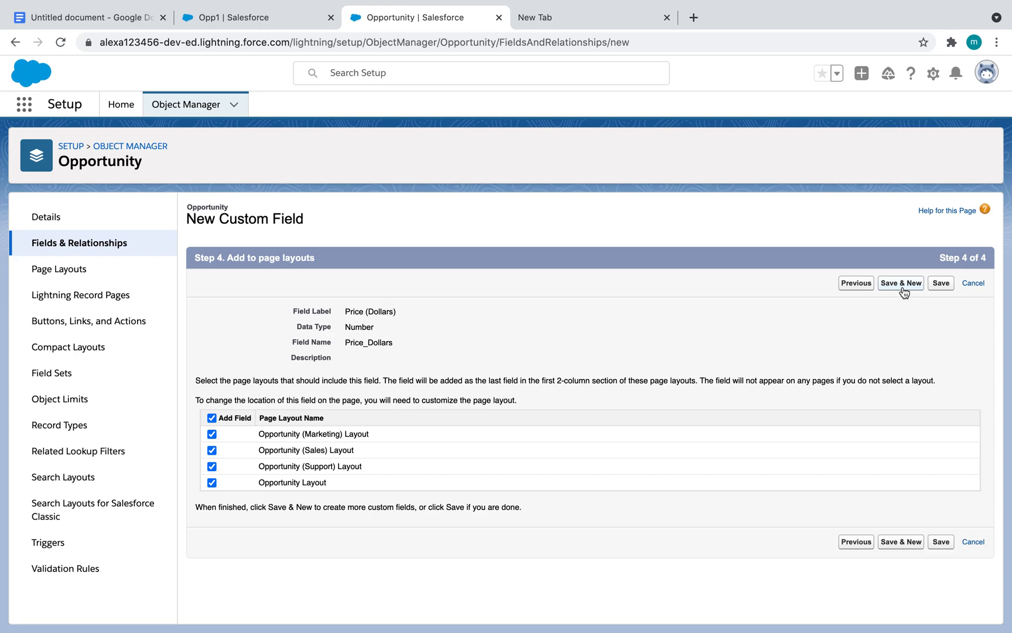
{"action": "left_click", "coordinate": [904, 285]}
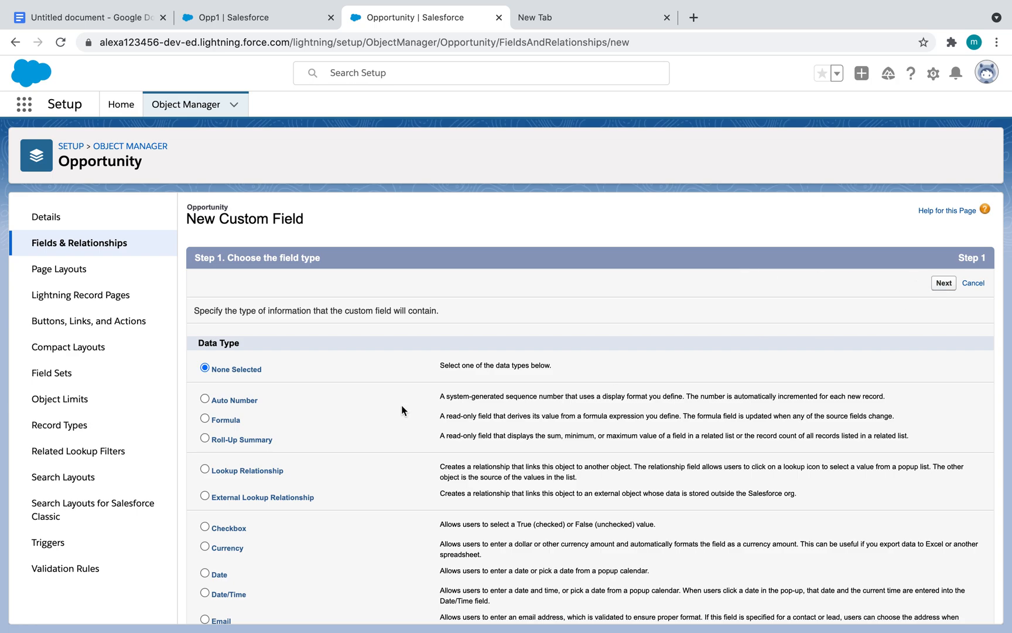
- Choose Number as the second field's data type and label it Price(Euros)
{"action": "scroll", "coordinate": [400, 404], "scroll_direction": "down", "scroll_amount": 5}
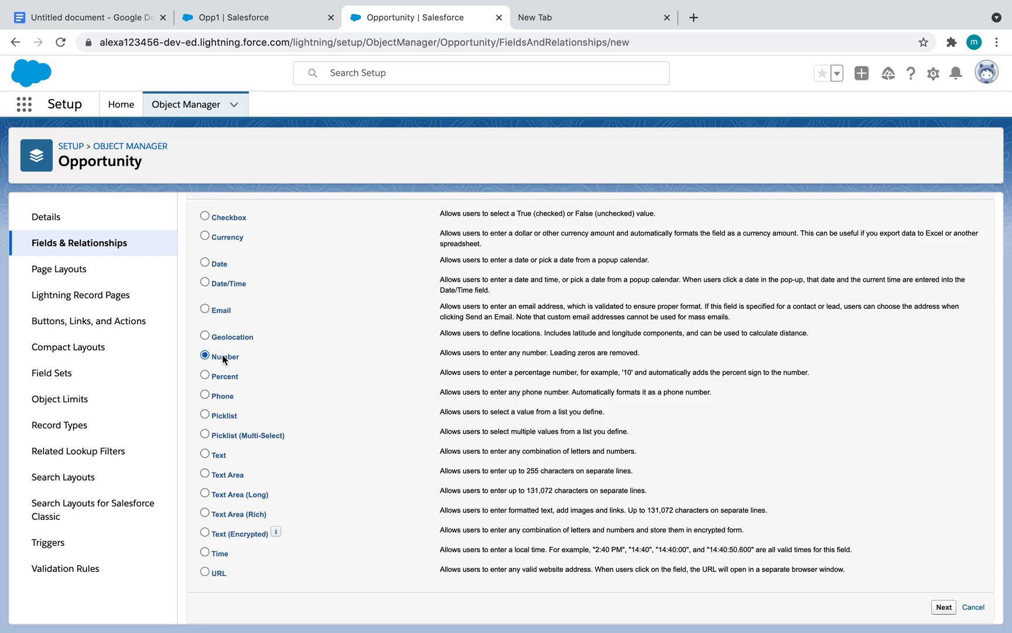
{"action": "left_click", "coordinate": [941, 607]}
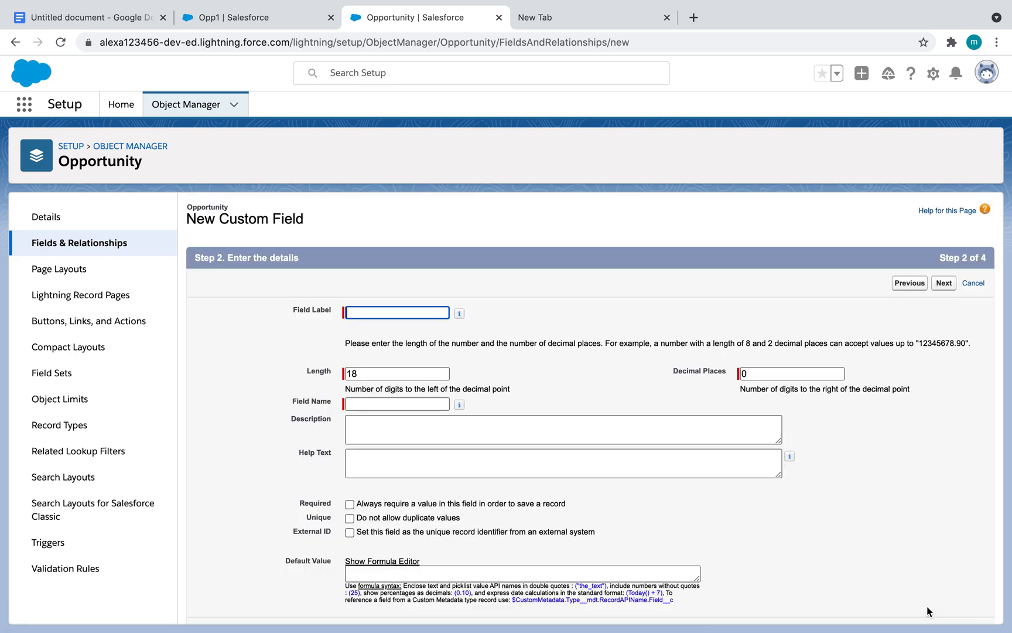
{"action": "left_click", "coordinate": [384, 315]}
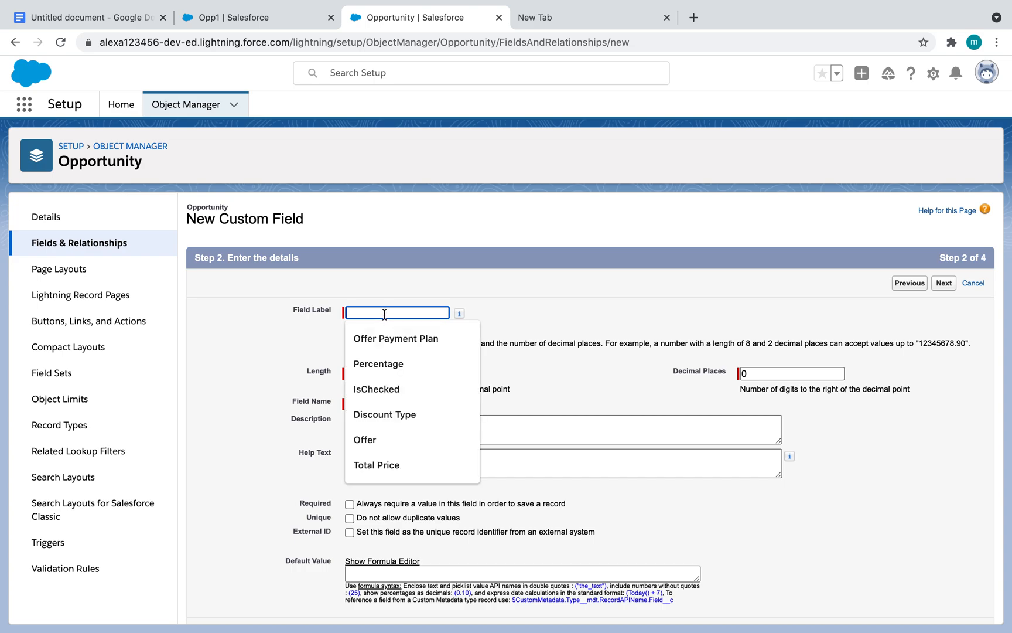
{"action": "type", "text": "P"}
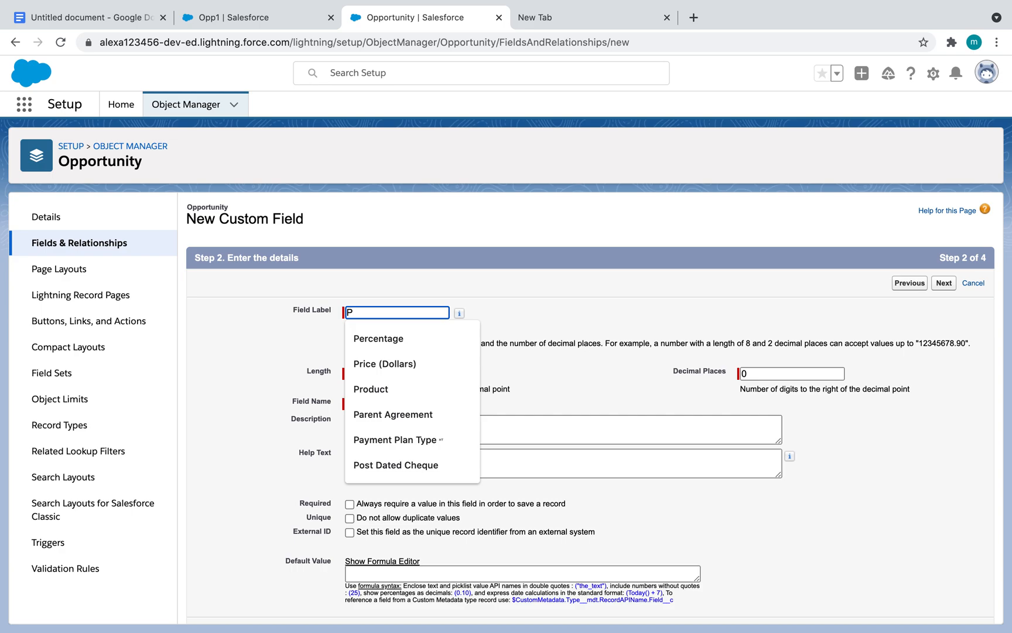
{"action": "type", "text": "rice(Euros"}
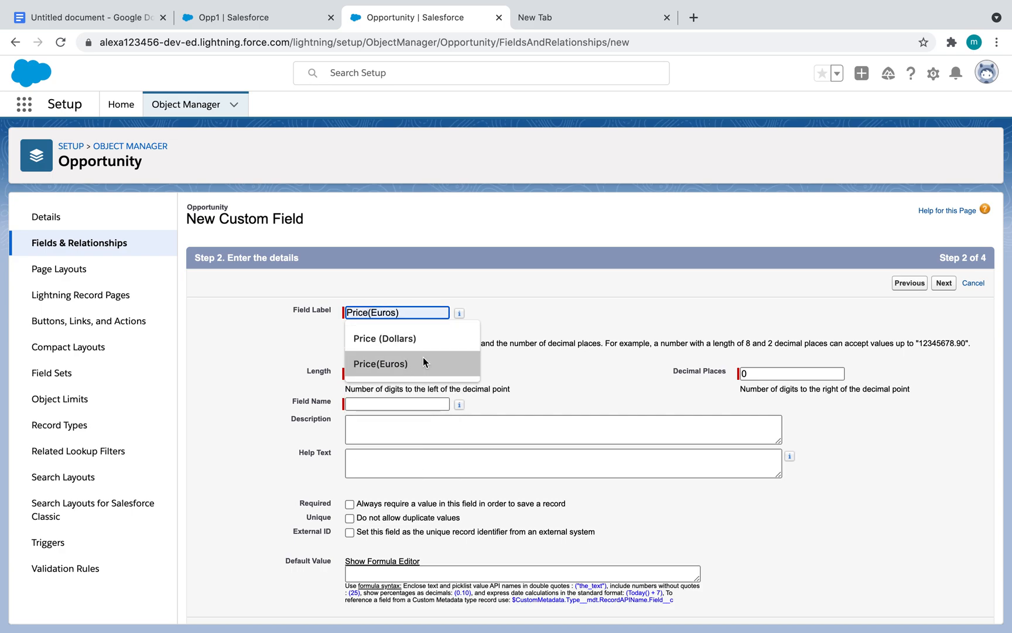
{"action": "left_click", "coordinate": [422, 363]}
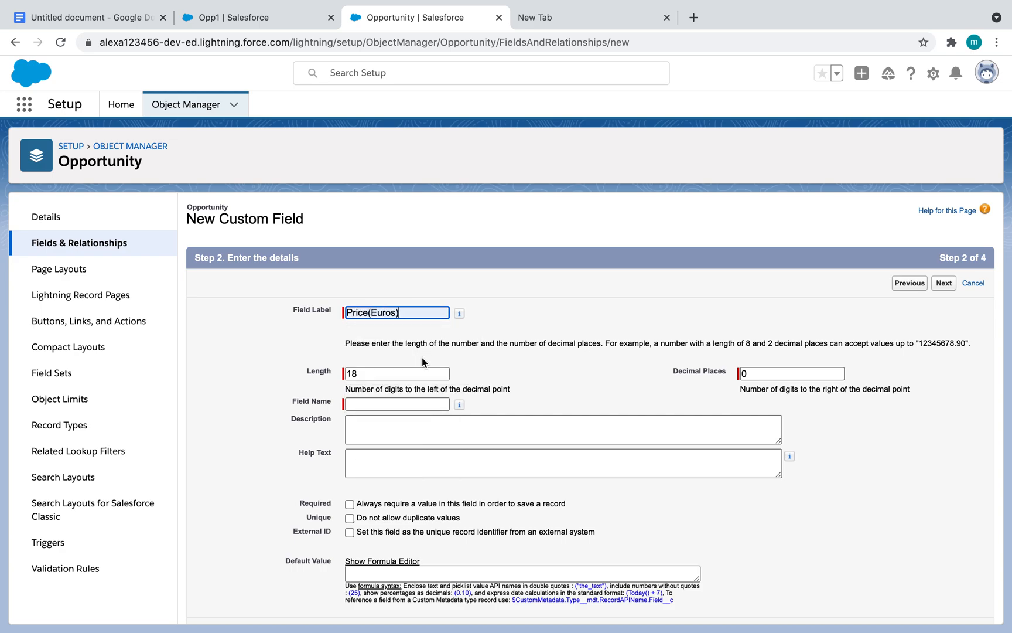
{"action": "left_click", "coordinate": [527, 390]}
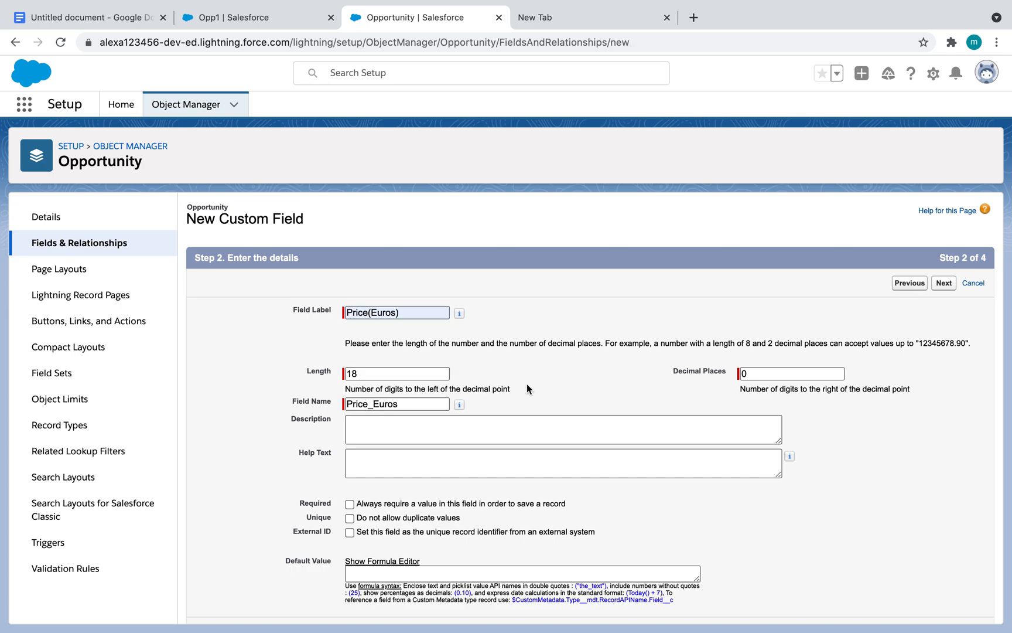
- Save the Price(Euros) field with the default field-level security and all Opportunity page layouts
{"action": "left_click", "coordinate": [944, 286]}
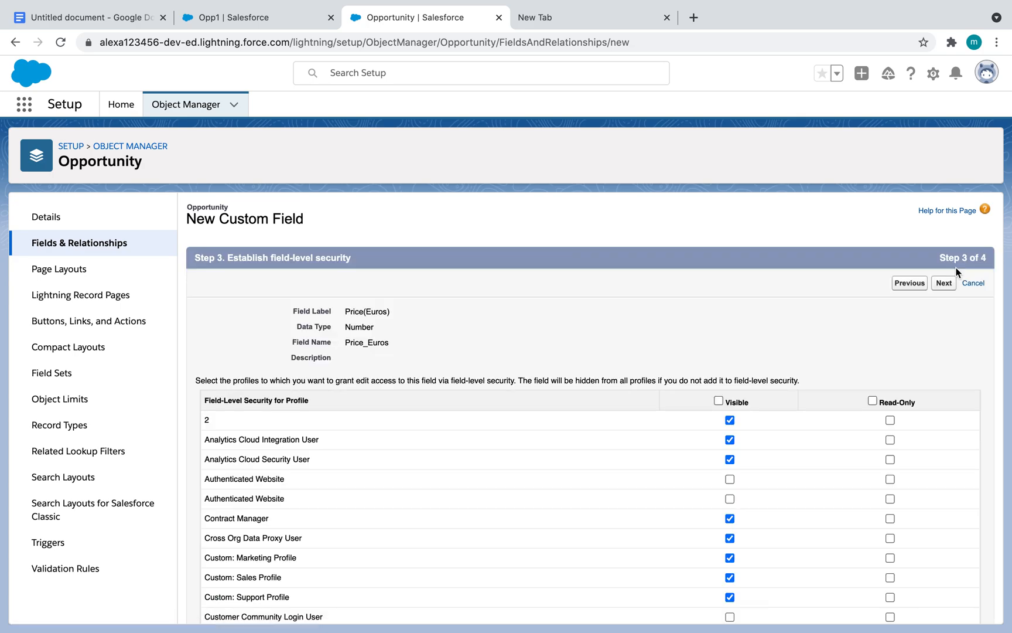
{"action": "left_click", "coordinate": [954, 286]}
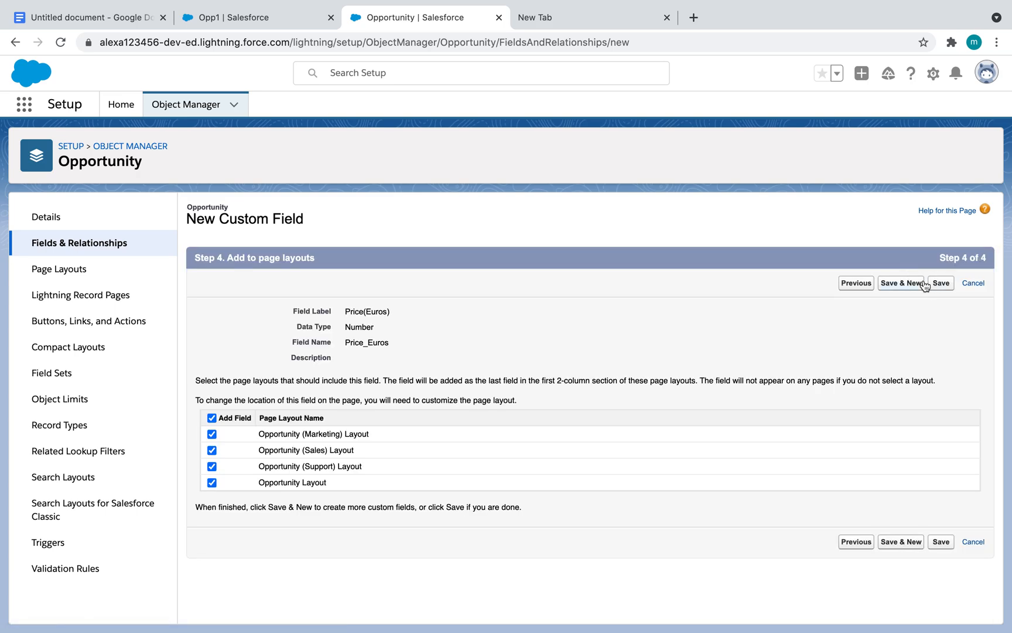
{"action": "left_click", "coordinate": [941, 283]}
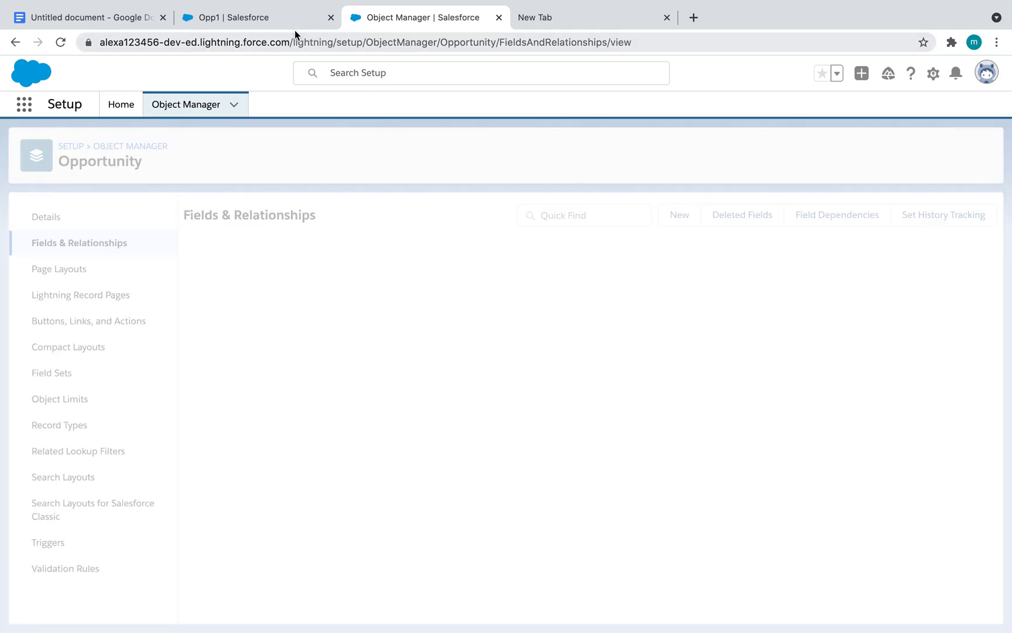
- Reload the Opp1 opportunity record and examine its details for the two new price fields
{"action": "left_click", "coordinate": [277, 18]}
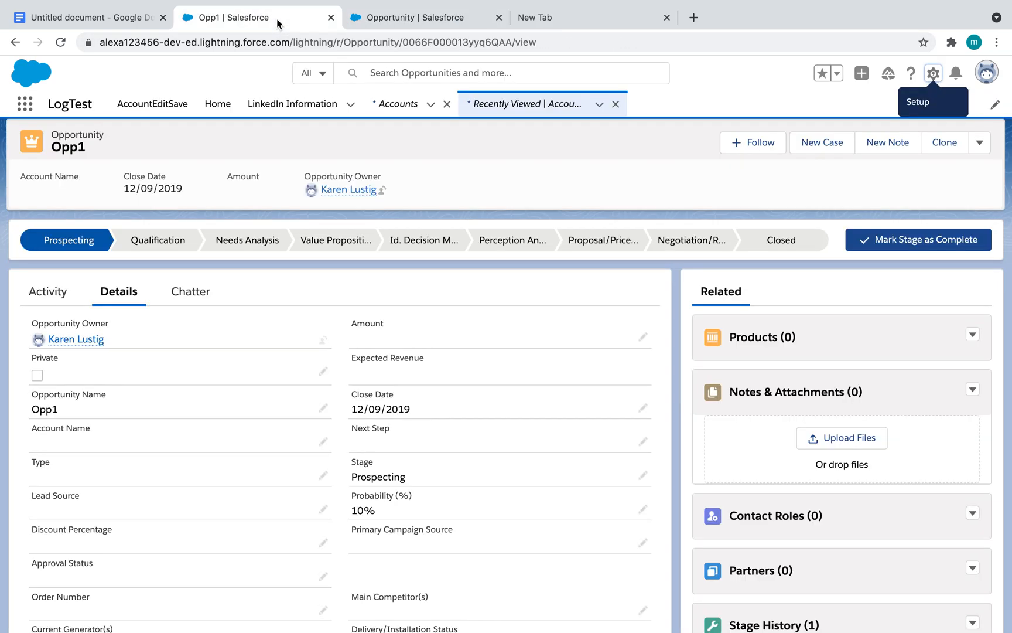
{"action": "left_click", "coordinate": [60, 45]}
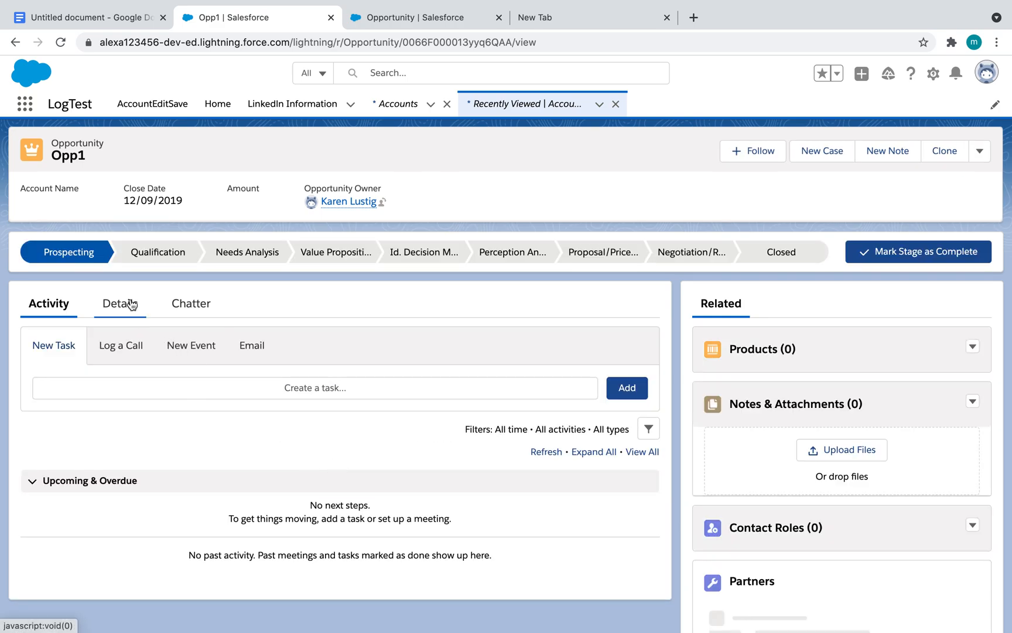
{"action": "left_click", "coordinate": [133, 306]}
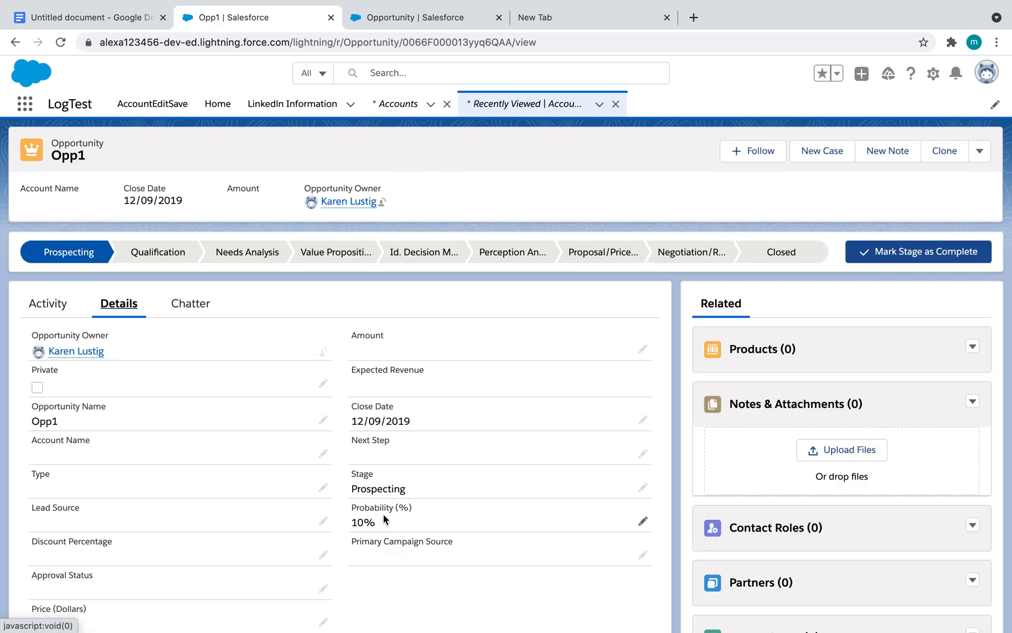
{"action": "scroll", "coordinate": [384, 518], "scroll_direction": "down", "scroll_amount": 5}
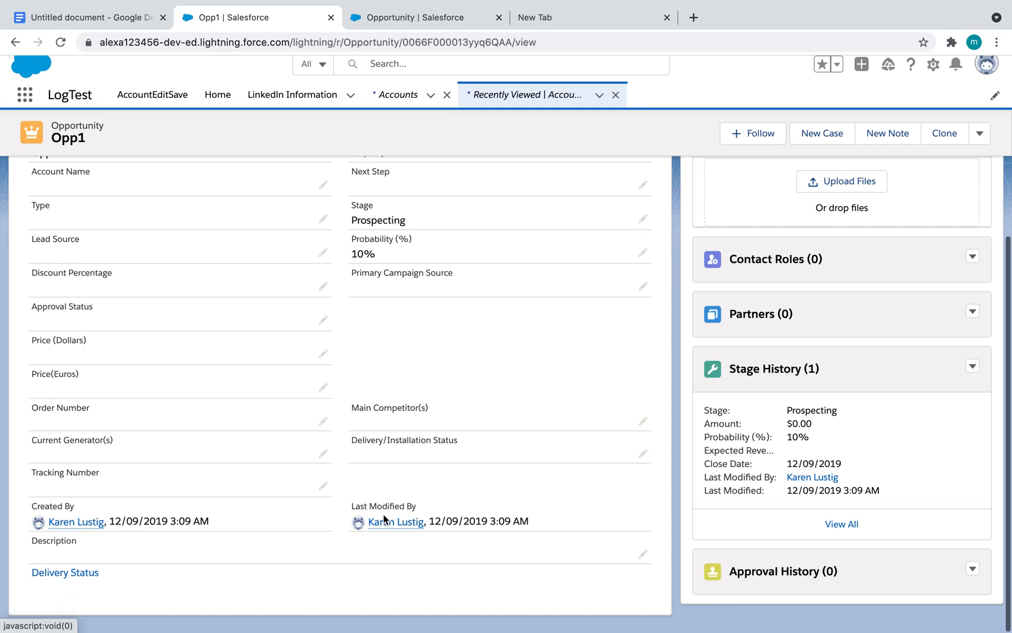
{"action": "scroll", "coordinate": [384, 518], "scroll_direction": "up", "scroll_amount": 3}
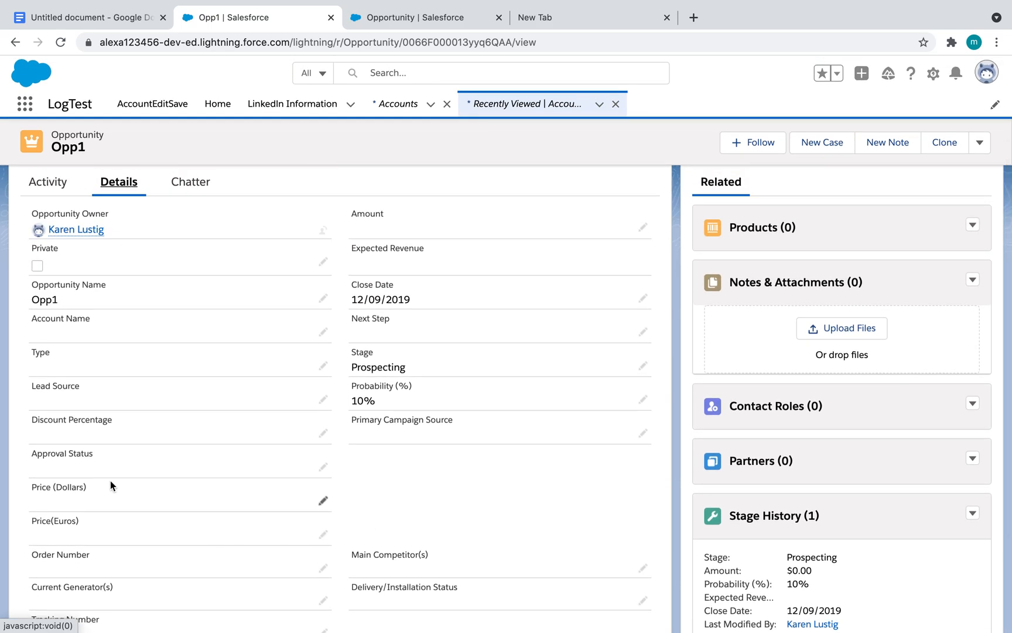
- Open the Opp1 details for editing and inspect the empty Price (Dollars) and Price(Euros) inputs
{"action": "left_click", "coordinate": [321, 501]}
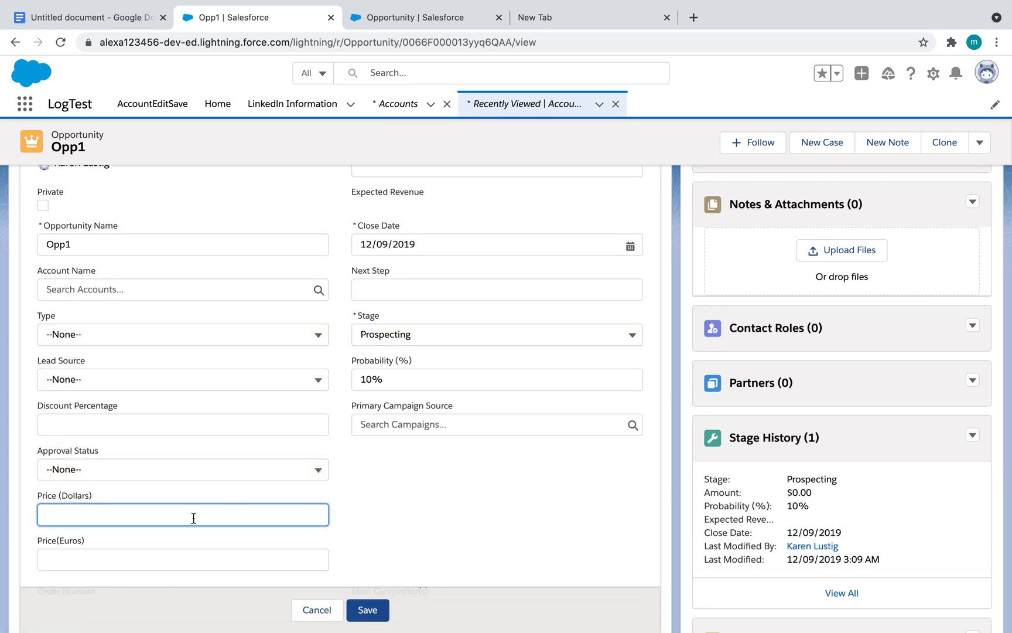
{"action": "left_click", "coordinate": [387, 508]}
{"action": "scroll", "coordinate": [388, 507], "scroll_direction": "down", "scroll_amount": 2}
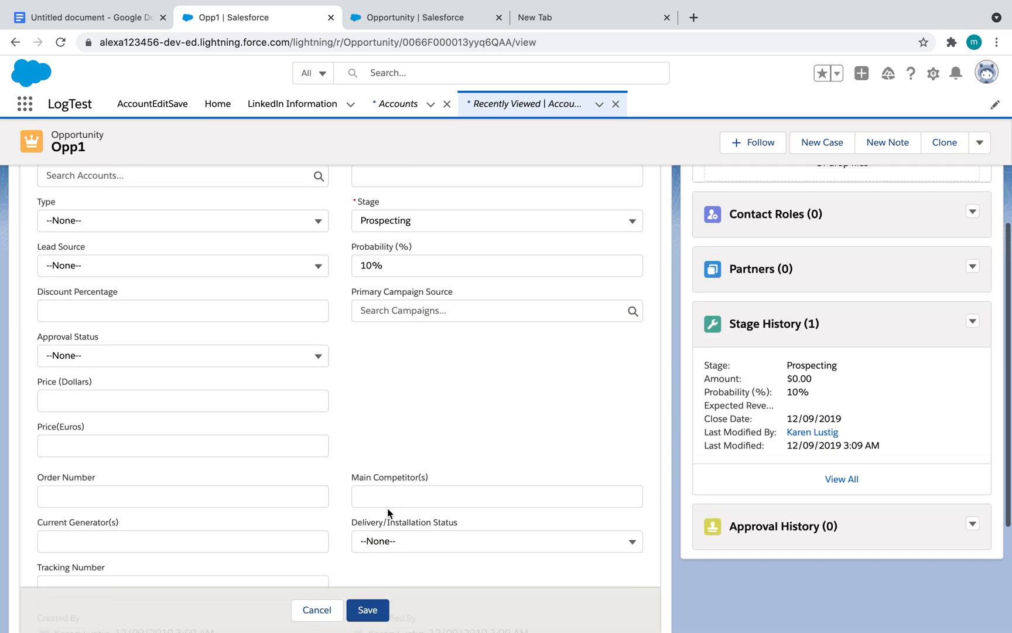
{"action": "left_click", "coordinate": [144, 445]}
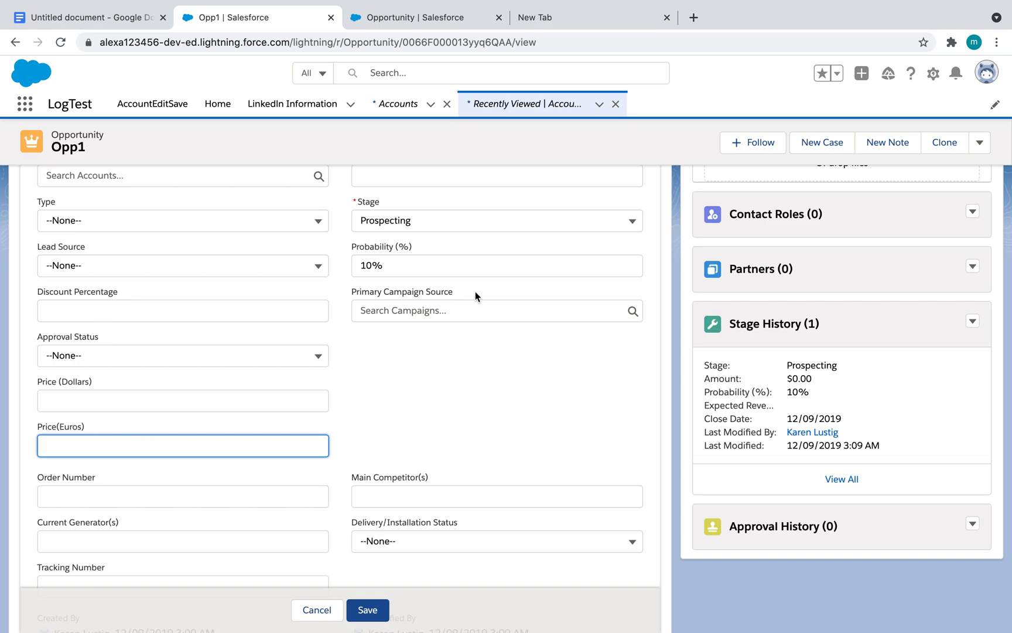
- Open Salesforce Setup from the Opportunity object page, search for Flows, and open the Flows page under Process Automation
{"action": "left_click", "coordinate": [447, 26]}
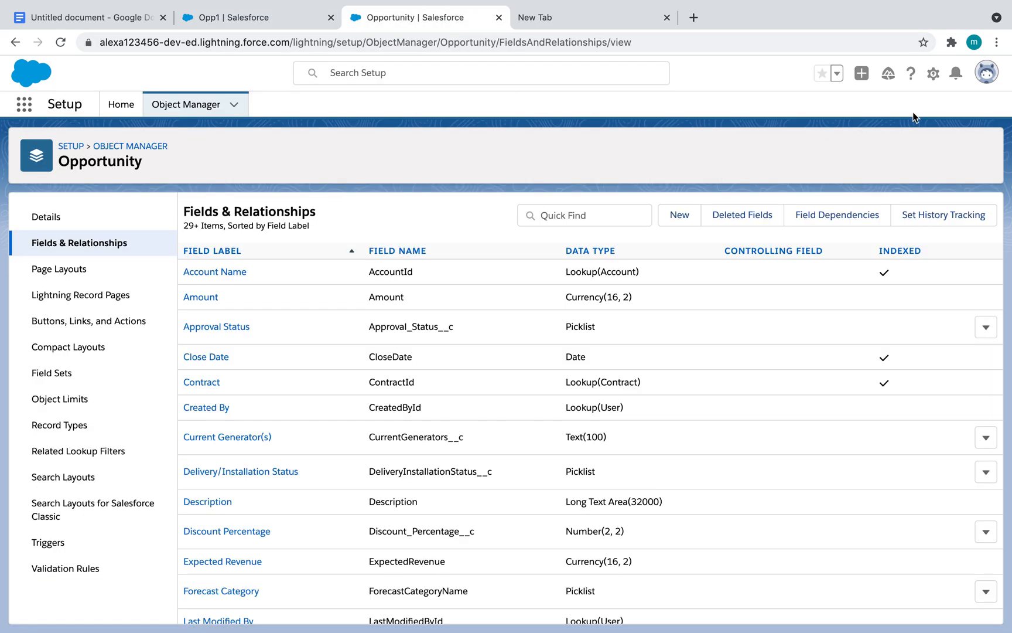
{"action": "left_click", "coordinate": [932, 73]}
{"action": "left_click", "coordinate": [879, 109]}
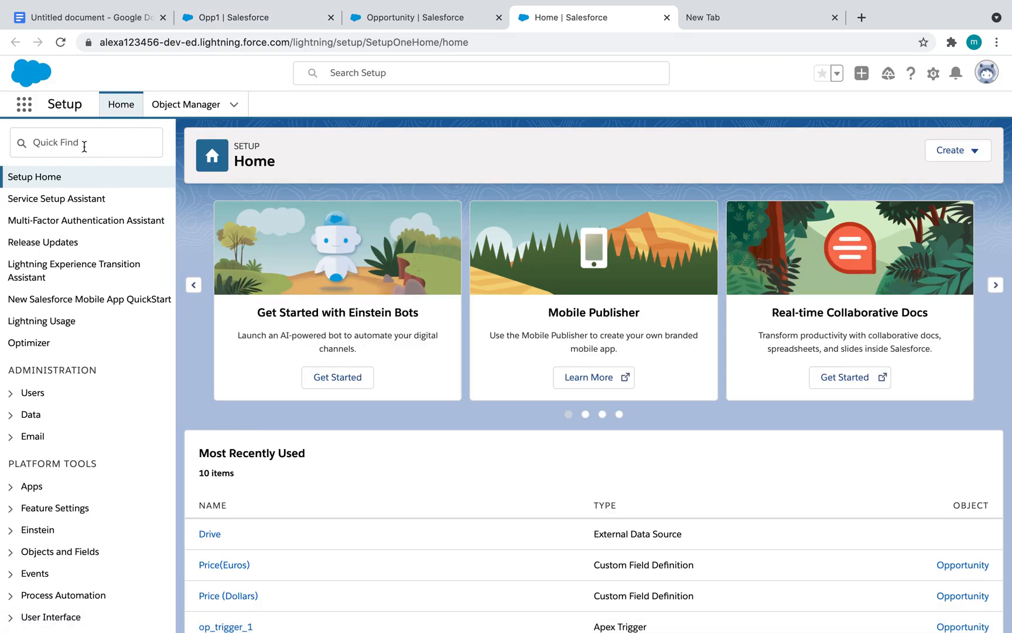
{"action": "left_click", "coordinate": [84, 147]}
{"action": "type", "text": "F"}
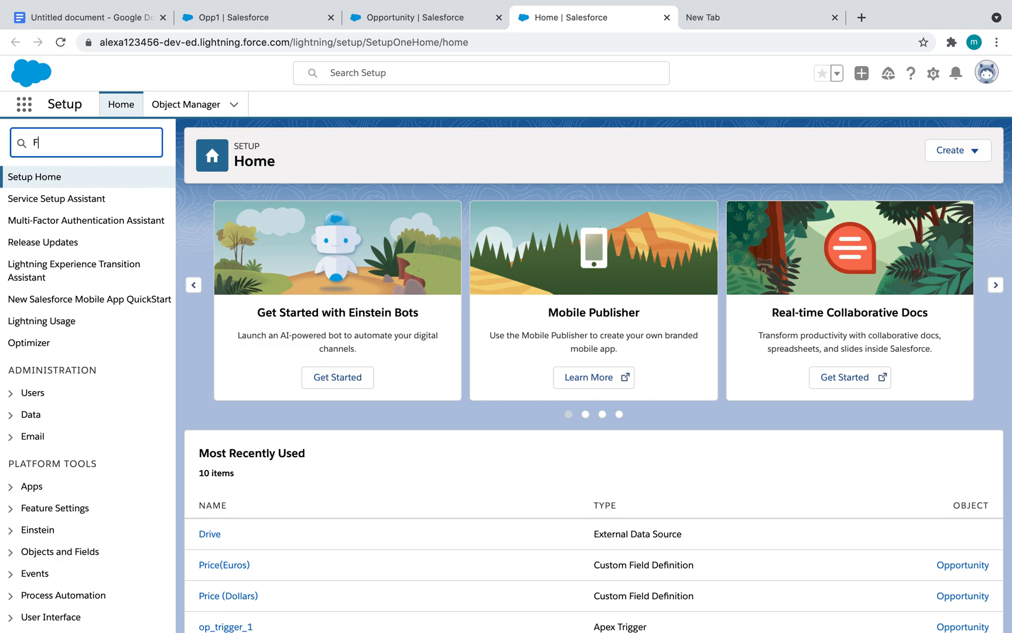
{"action": "type", "text": "lows"}
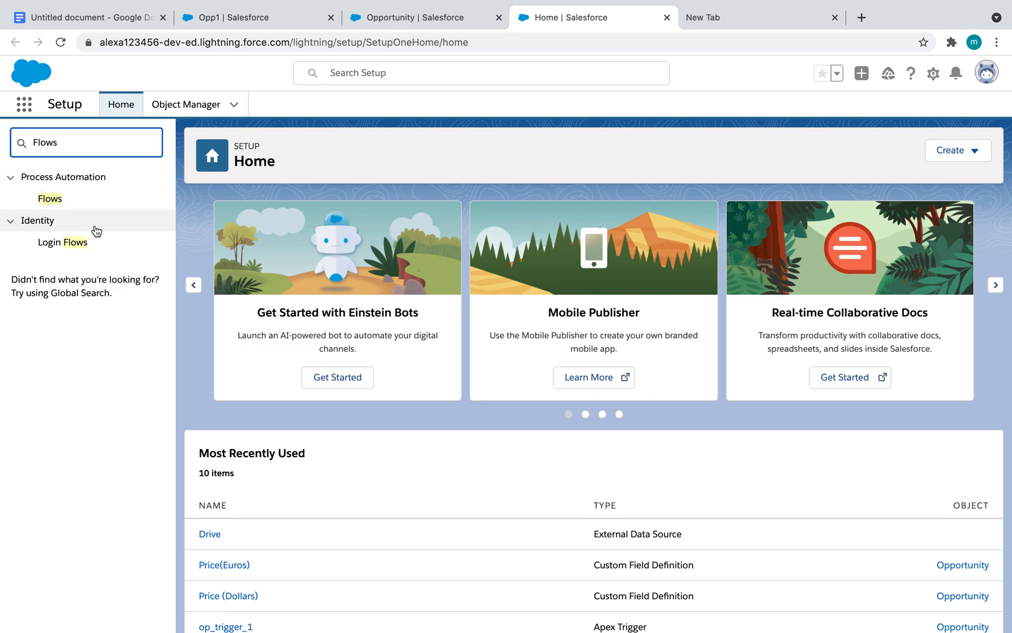
{"action": "left_click", "coordinate": [59, 202]}
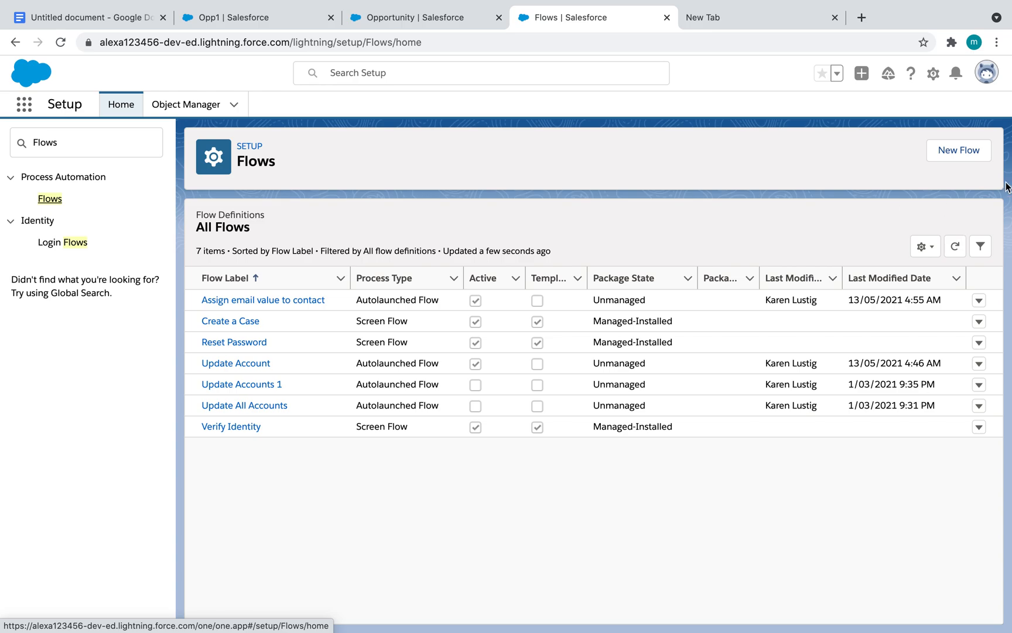
- Start a new flow of the type Record-Triggered Flow
{"action": "left_click", "coordinate": [959, 152]}
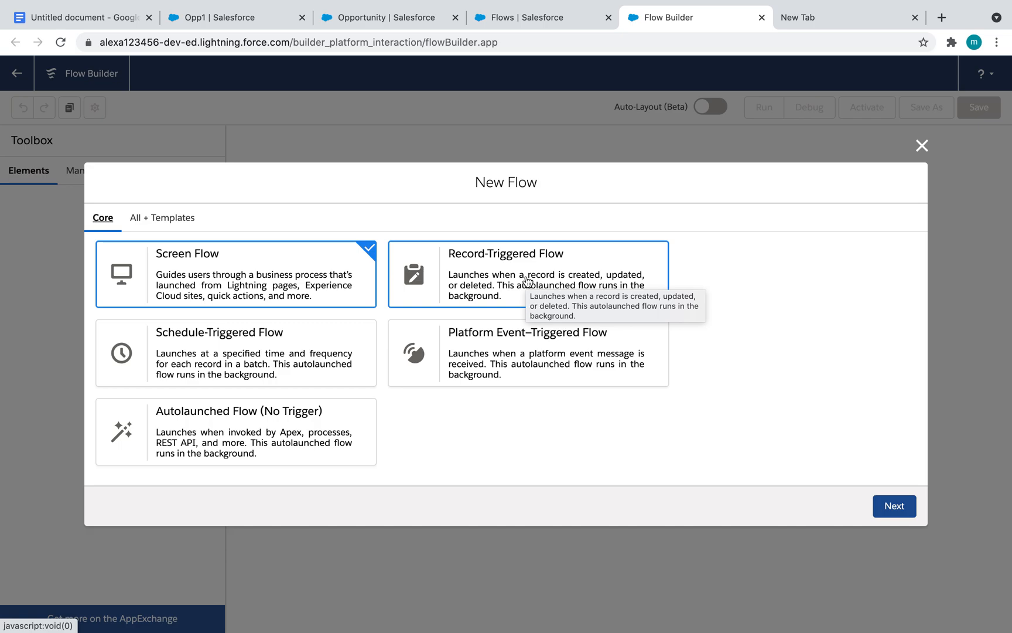
{"action": "left_click", "coordinate": [527, 280]}
{"action": "left_click", "coordinate": [898, 506]}
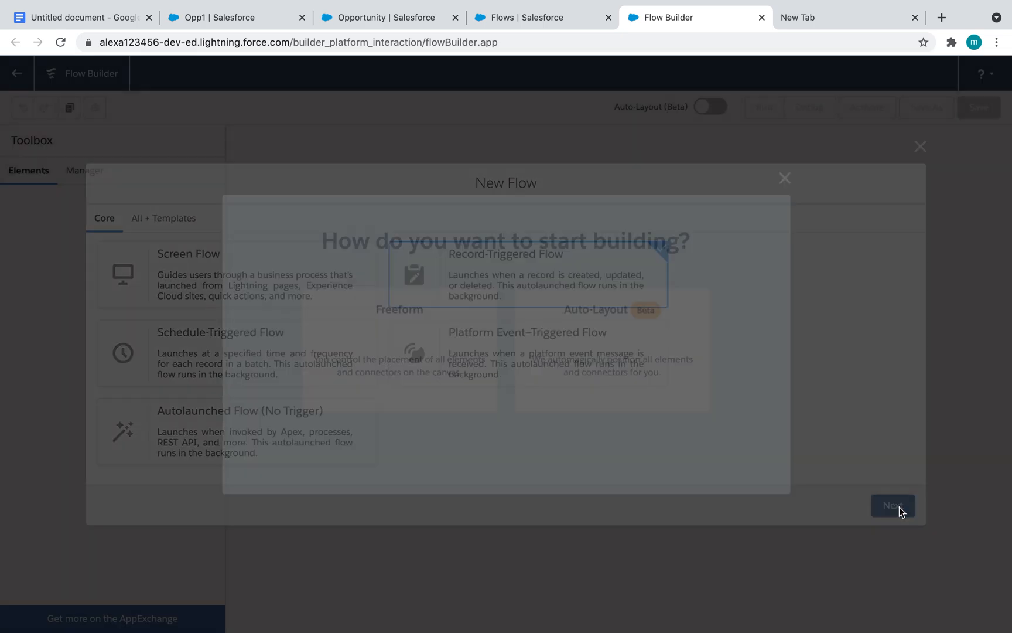
- Use Auto-Layout and set the flow to trigger when a record is created or updated, running before the record is saved
{"action": "left_click", "coordinate": [668, 335]}
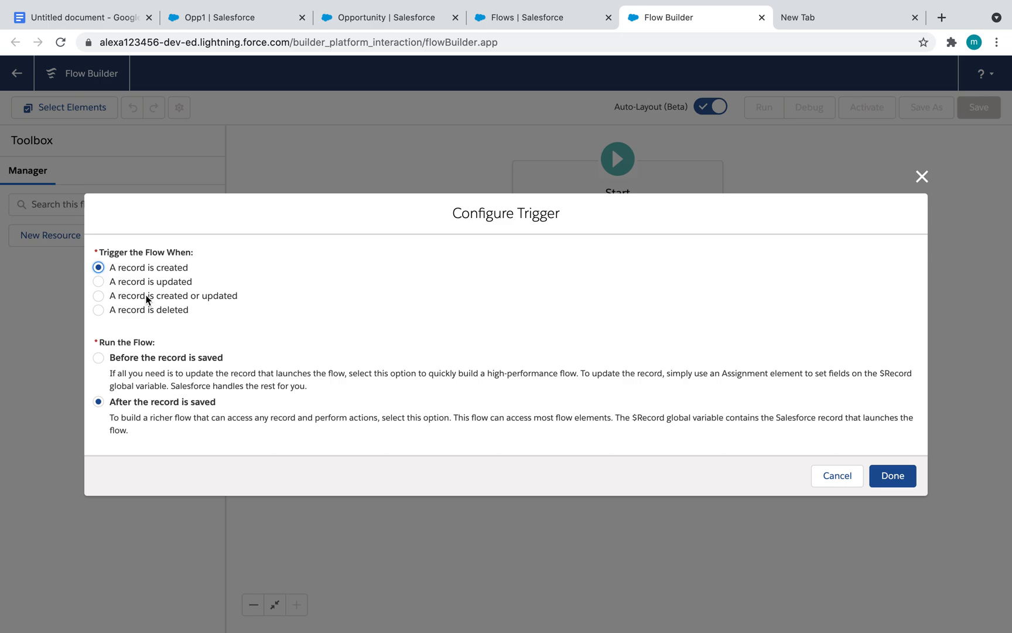
{"action": "left_click", "coordinate": [99, 297]}
{"action": "left_click", "coordinate": [103, 358]}
{"action": "left_click", "coordinate": [890, 477]}
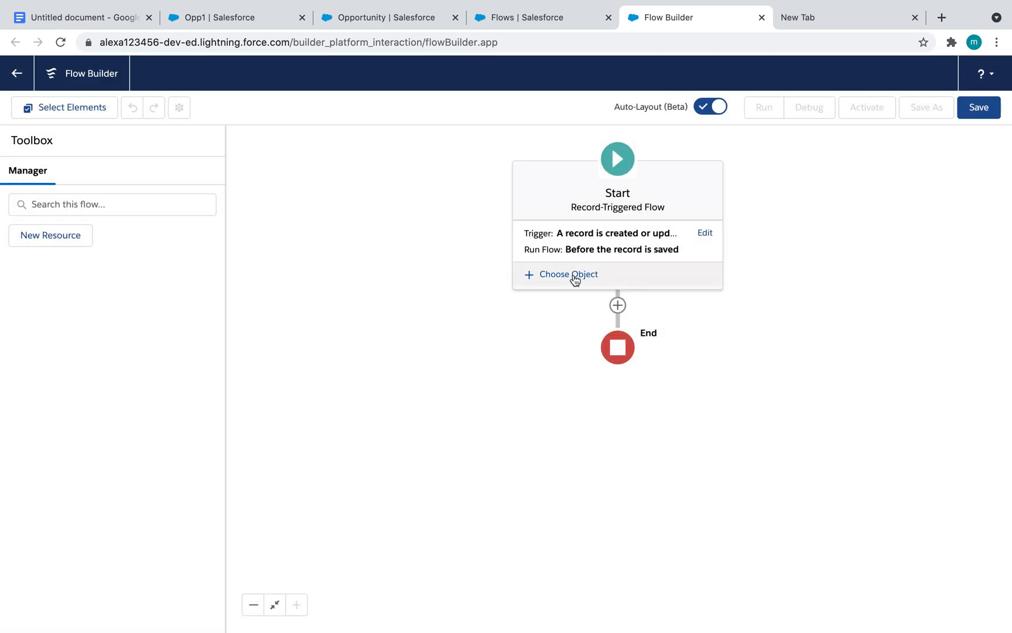
- Set the flow's trigger object to Opportunity and check the price fields on the open Opp1 record
{"action": "left_click", "coordinate": [567, 273]}
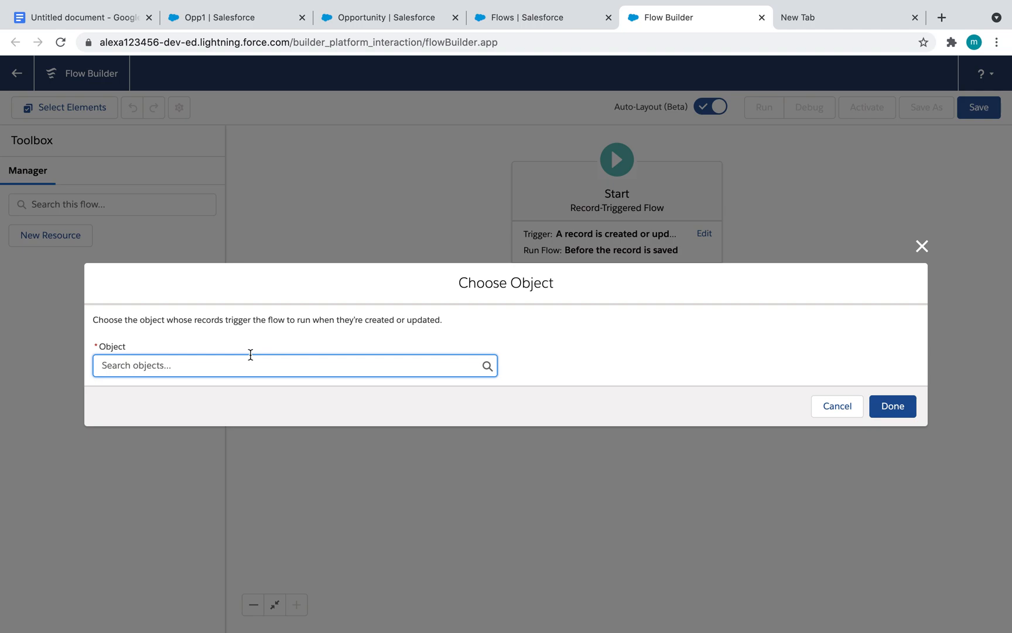
{"action": "type", "text": "opp"}
{"action": "left_click", "coordinate": [269, 398]}
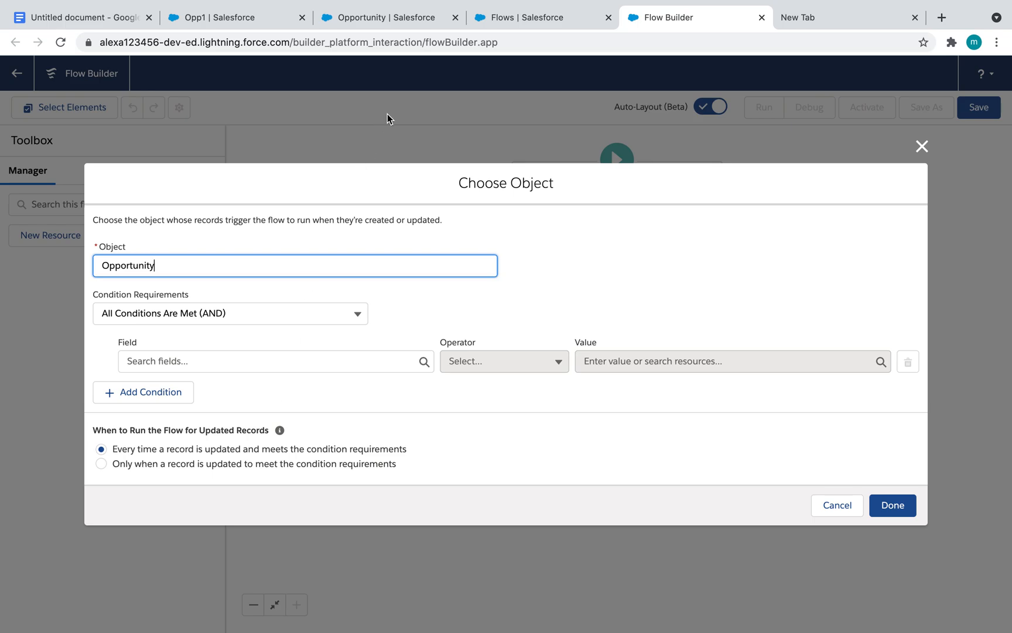
{"action": "left_click", "coordinate": [434, 22]}
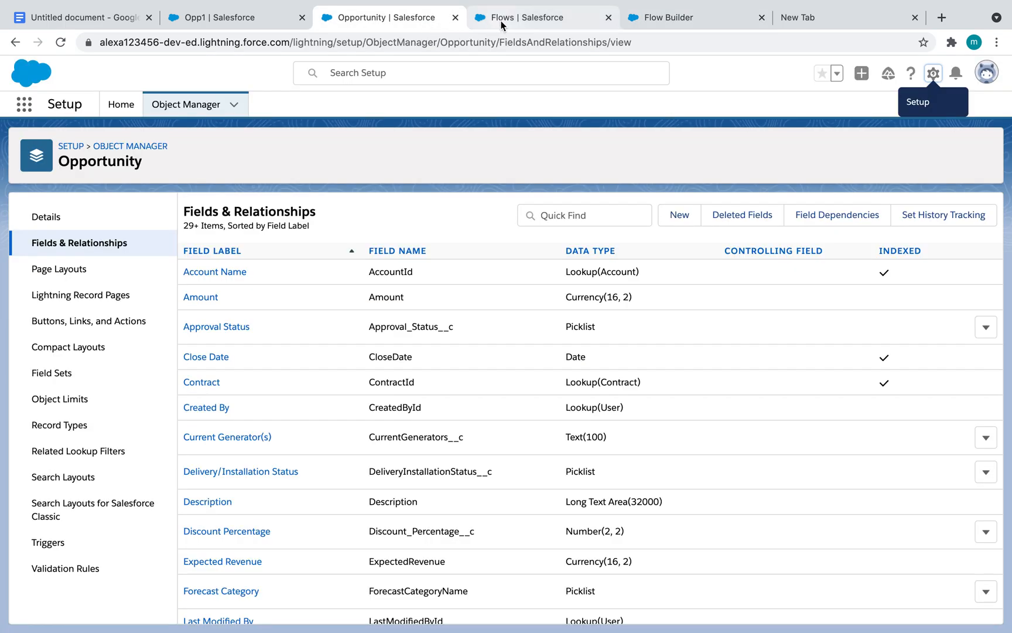
{"action": "left_click", "coordinate": [240, 24]}
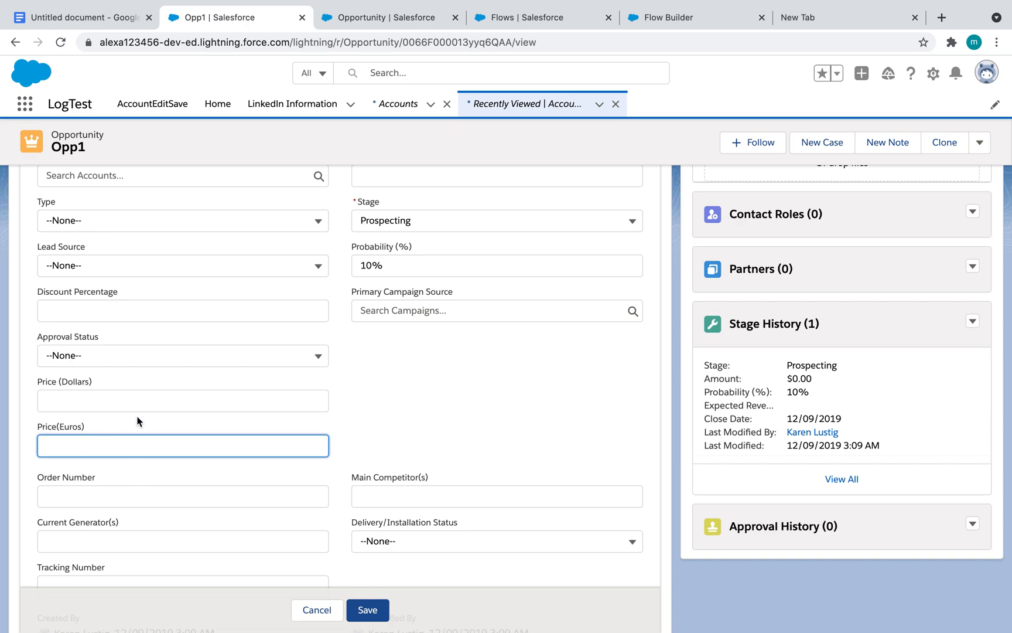
{"action": "left_click", "coordinate": [675, 20]}
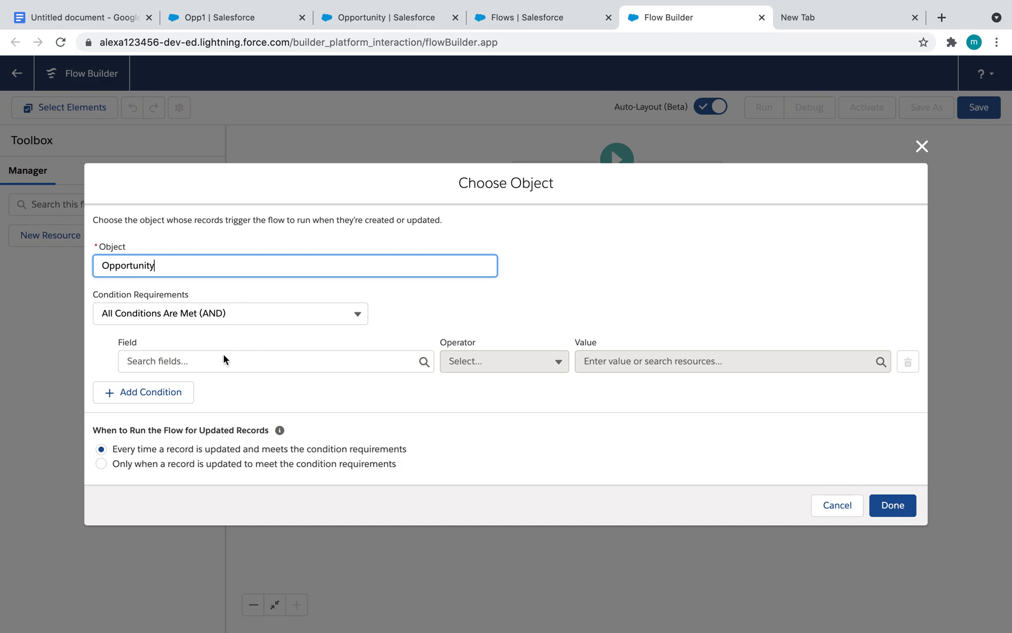
- Set the first entry condition to Price_Dollars__c Is Null with the value $GlobalConstant.False
{"action": "left_click", "coordinate": [210, 361]}
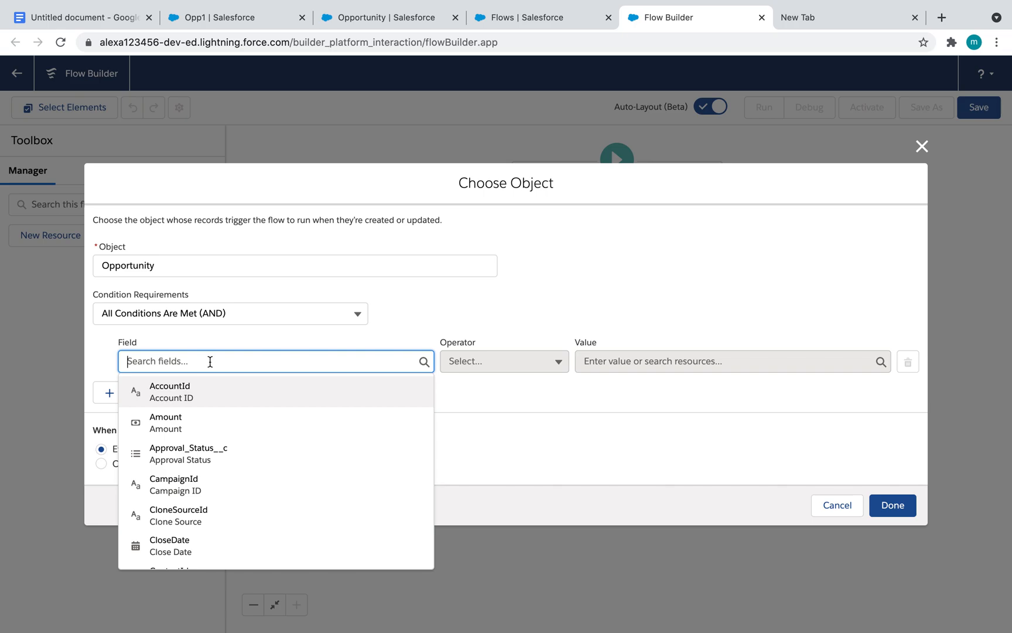
{"action": "type", "text": "ZP"}
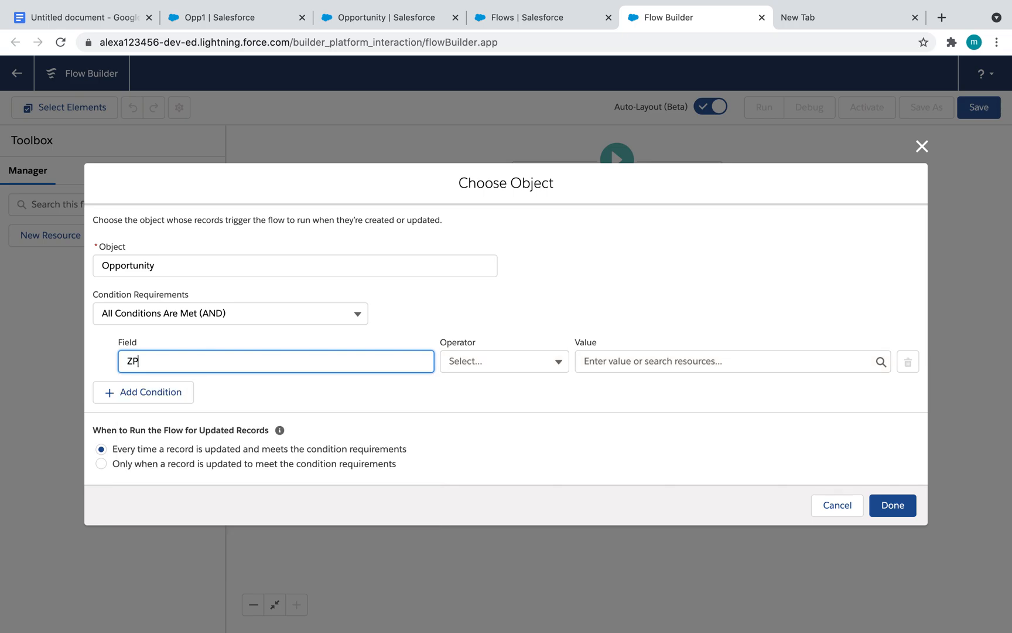
{"action": "key", "text": "BackSpace"}
{"action": "key", "text": "BackSpace"}
{"action": "type", "text": "price"}
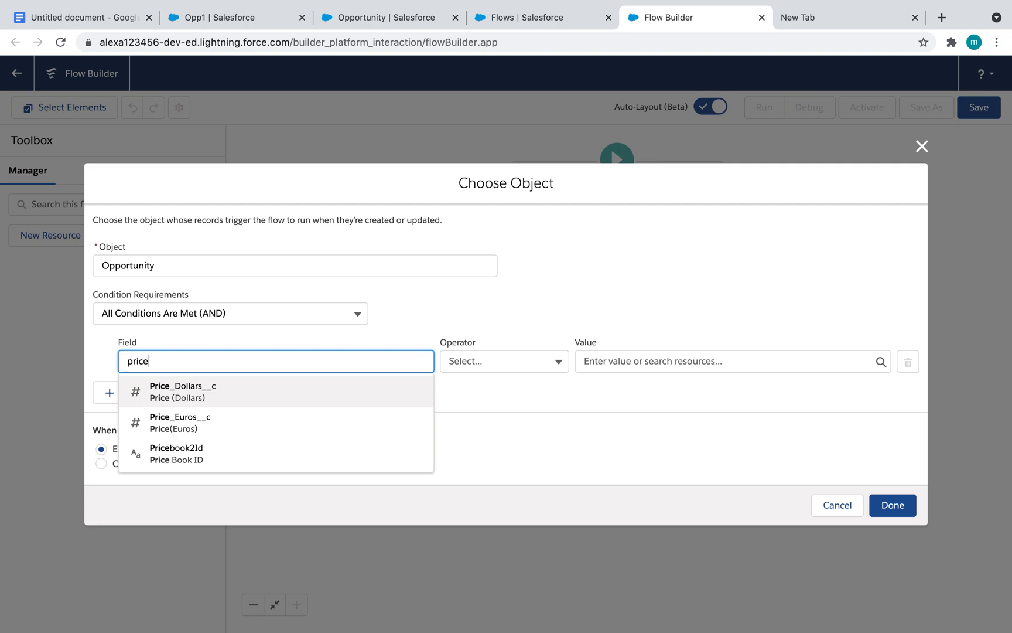
{"action": "left_click", "coordinate": [220, 394]}
{"action": "left_click", "coordinate": [535, 368]}
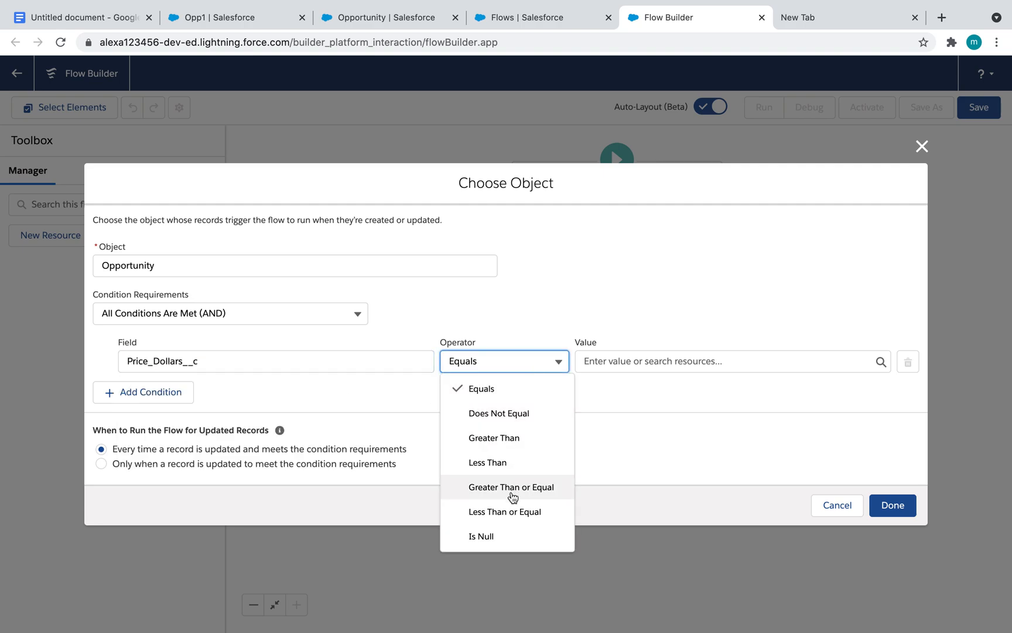
{"action": "left_click", "coordinate": [501, 534]}
{"action": "left_click", "coordinate": [642, 361]}
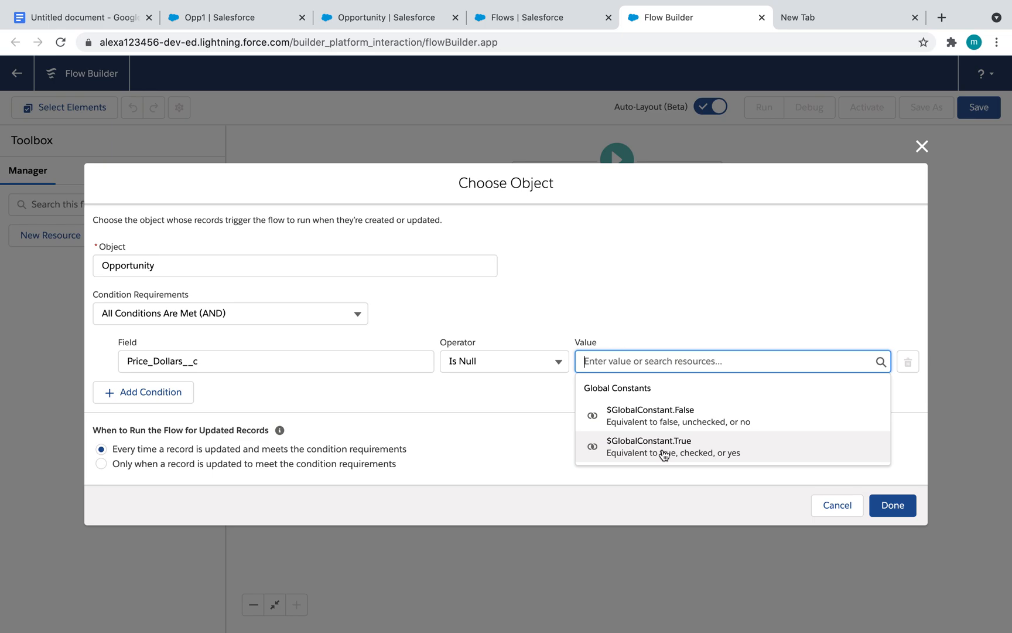
{"action": "left_click", "coordinate": [665, 422]}
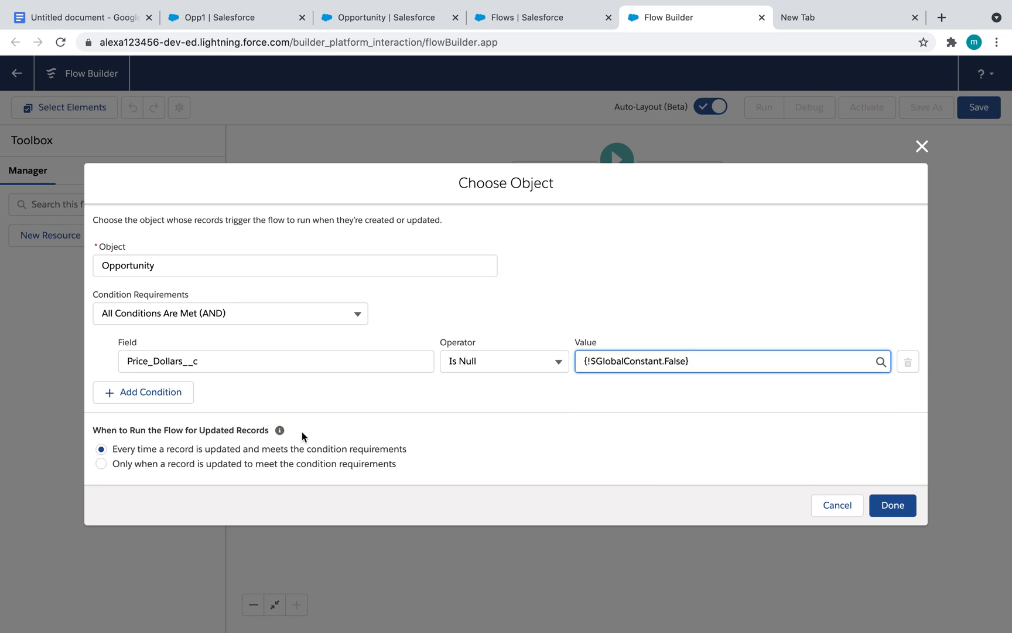
- Add a second entry condition for Price_Euros__c using Is Null with the value $GlobalConstant.True
{"action": "left_click", "coordinate": [157, 398]}
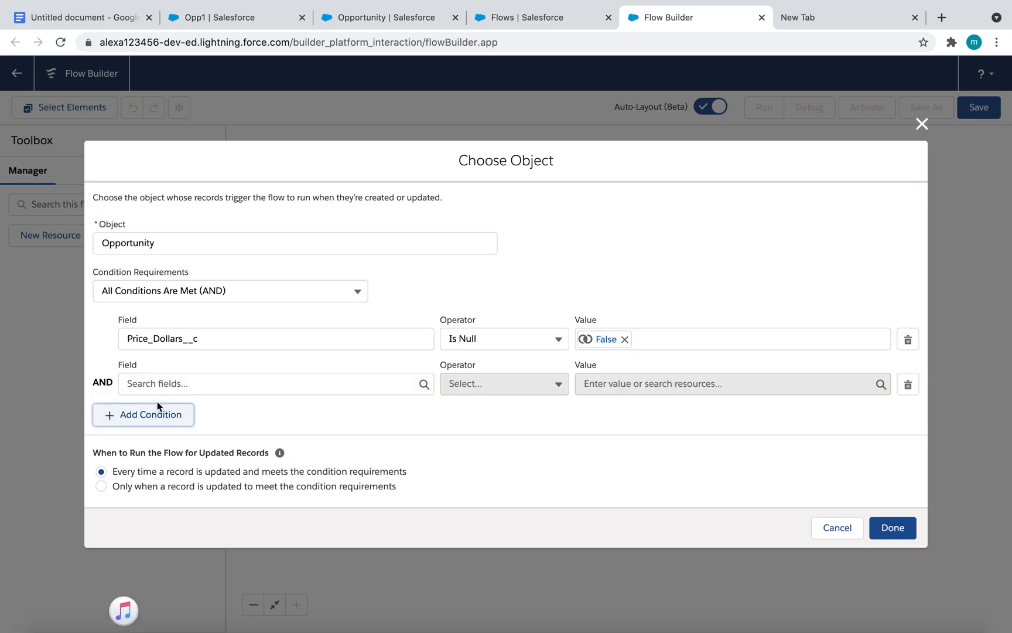
{"action": "left_click", "coordinate": [200, 390]}
{"action": "type", "text": "pri"}
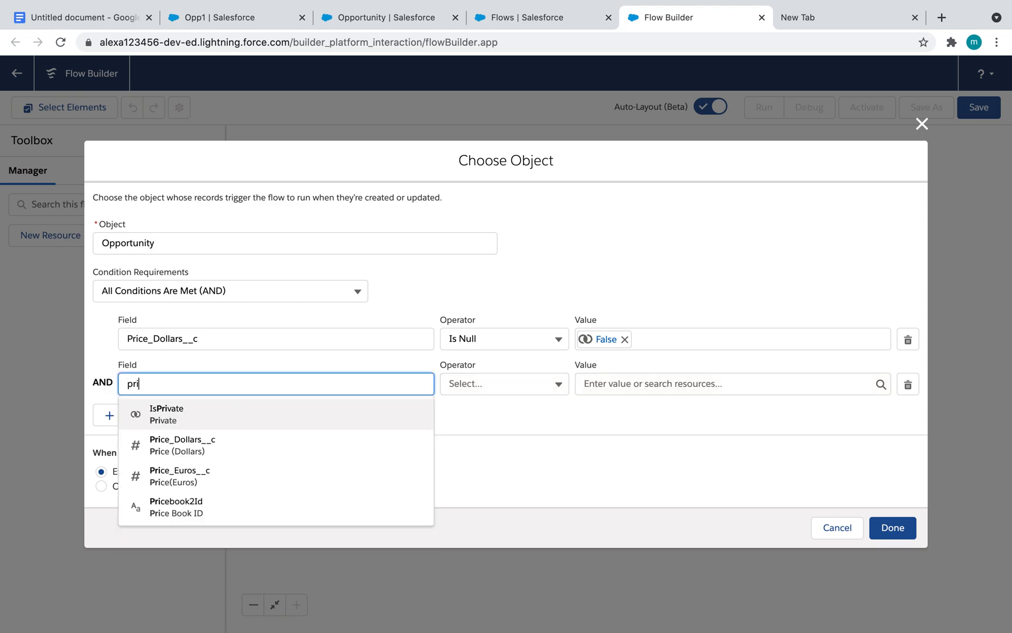
{"action": "type", "text": "ce_Euros__c"}
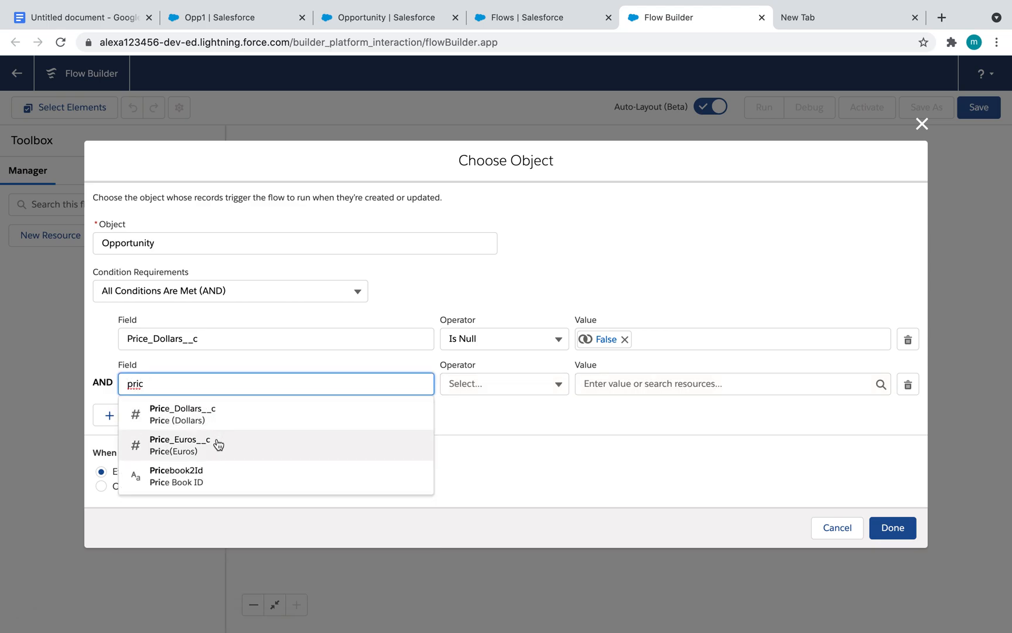
{"action": "left_click", "coordinate": [217, 444]}
{"action": "left_click", "coordinate": [493, 388]}
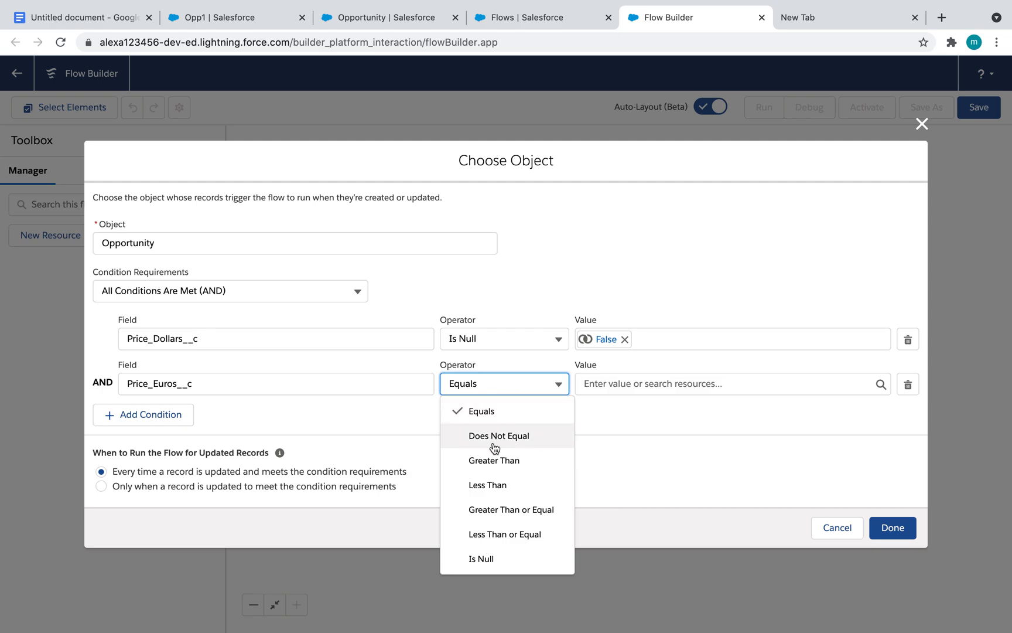
{"action": "left_click", "coordinate": [495, 555]}
{"action": "left_click", "coordinate": [621, 381]}
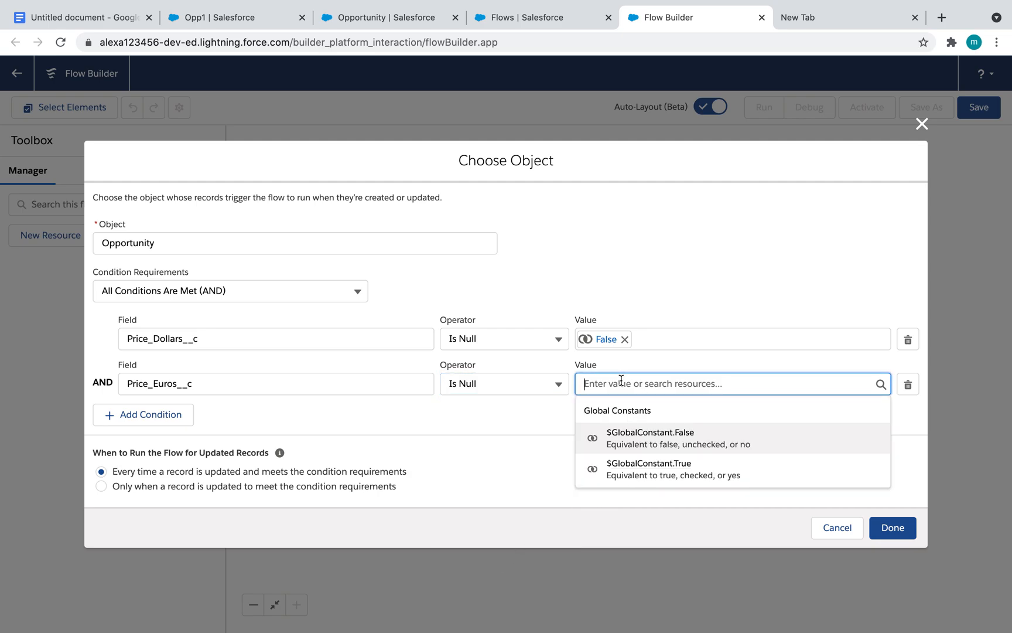
{"action": "left_click", "coordinate": [631, 466]}
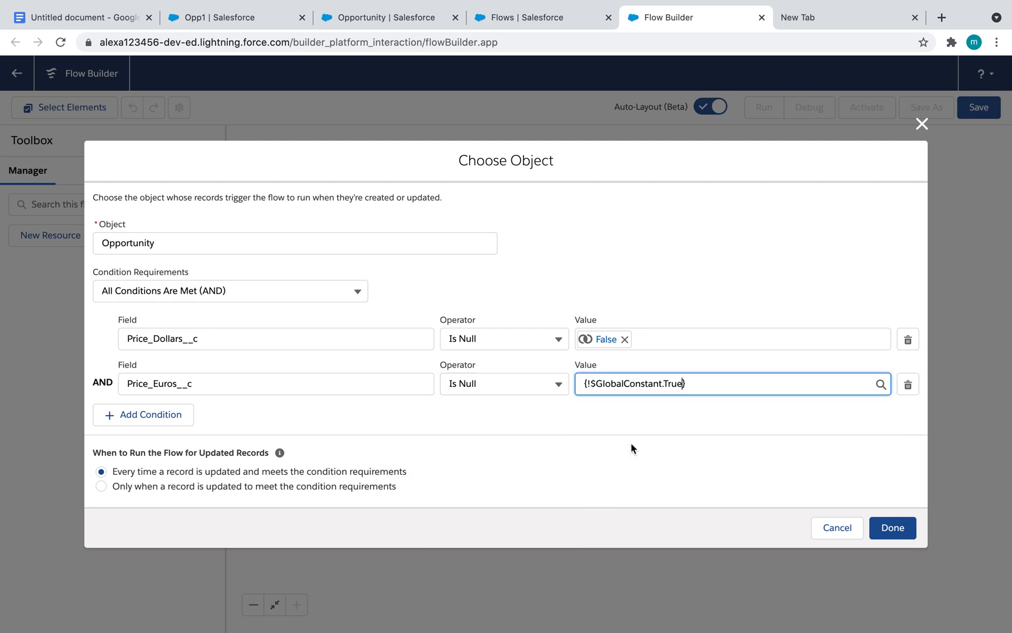
- Change the value of the Price_Euros__c condition to $GlobalConstant.False
{"action": "left_click", "coordinate": [623, 384]}
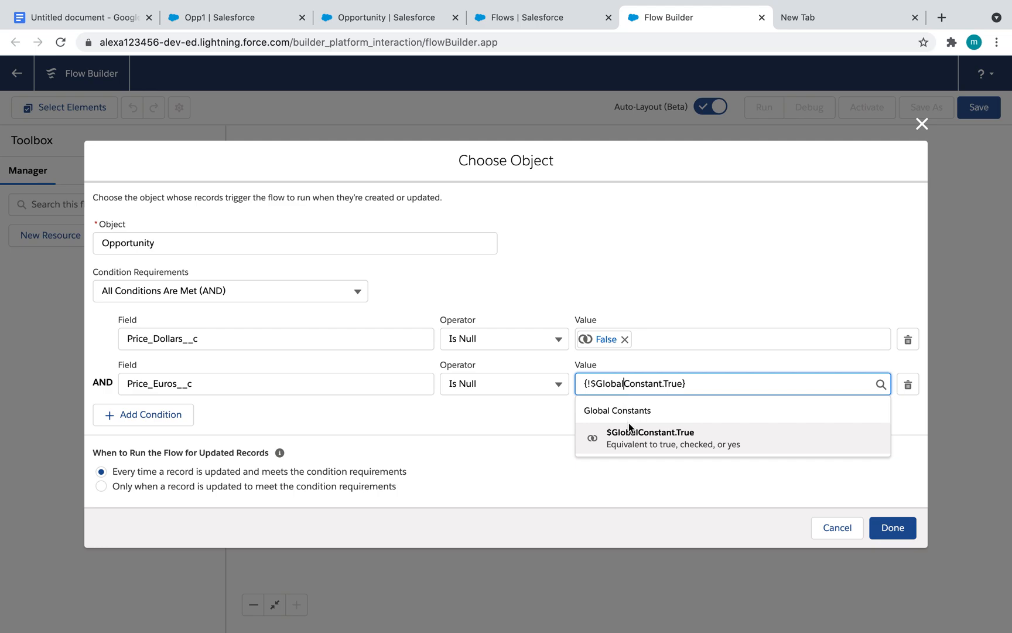
{"action": "triple_click", "coordinate": [653, 391]}
{"action": "key", "text": "BackSpace"}
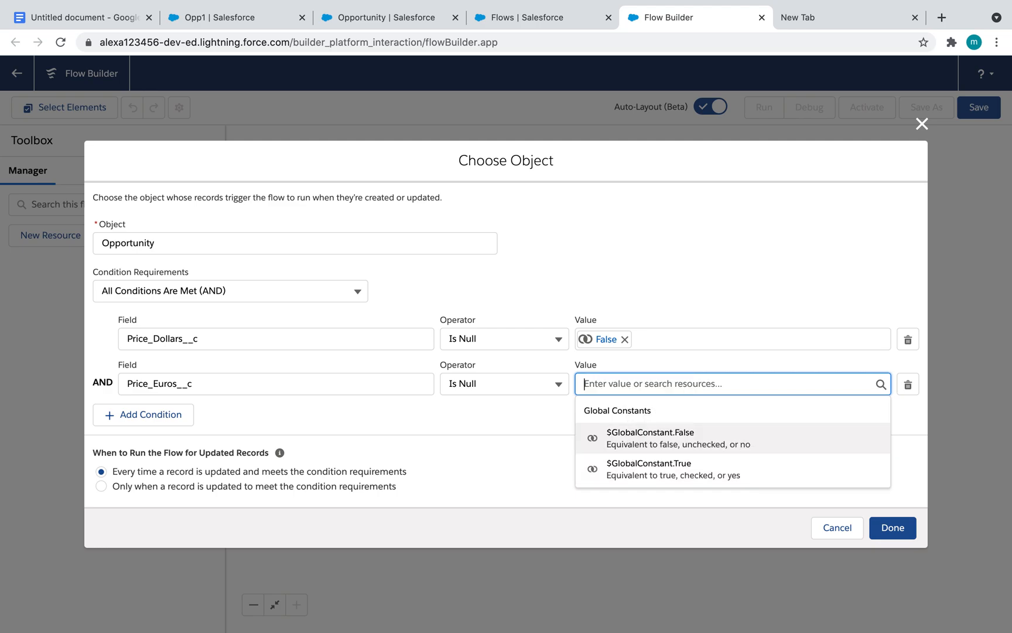
{"action": "left_click", "coordinate": [684, 444]}
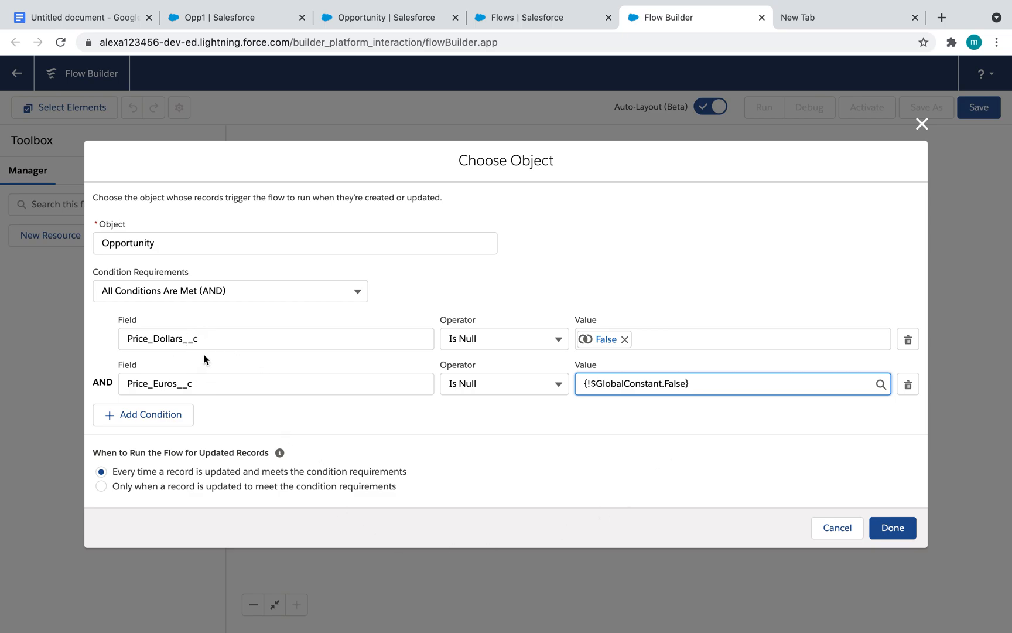
{"action": "left_click", "coordinate": [266, 419]}
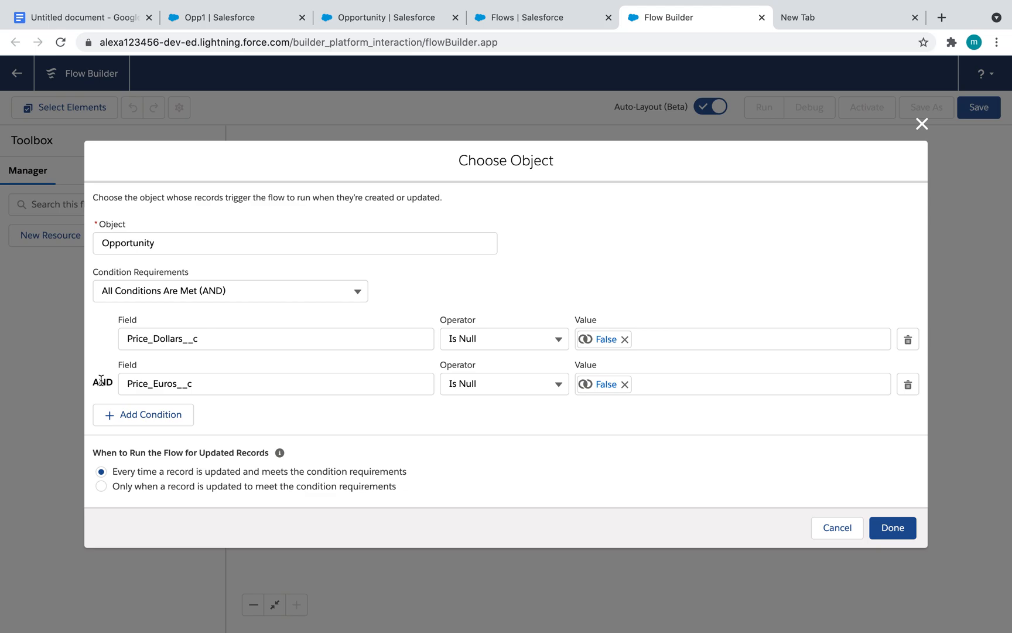
- Set the condition requirements to Any Condition Is Met (OR) and confirm the Opportunity object settings
{"action": "left_click", "coordinate": [264, 293]}
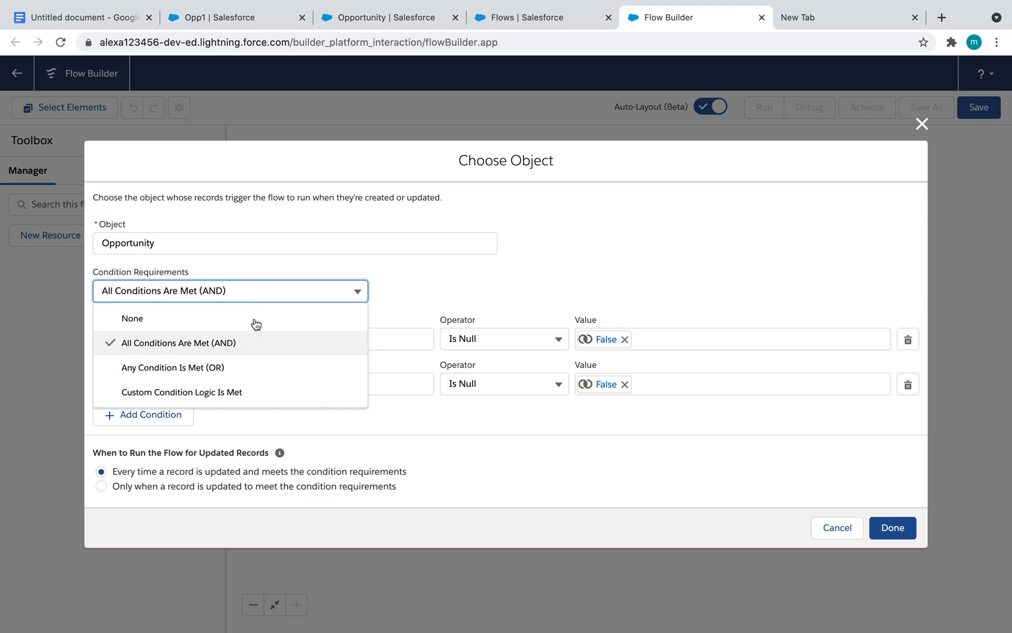
{"action": "left_click", "coordinate": [222, 368]}
{"action": "left_click", "coordinate": [369, 448]}
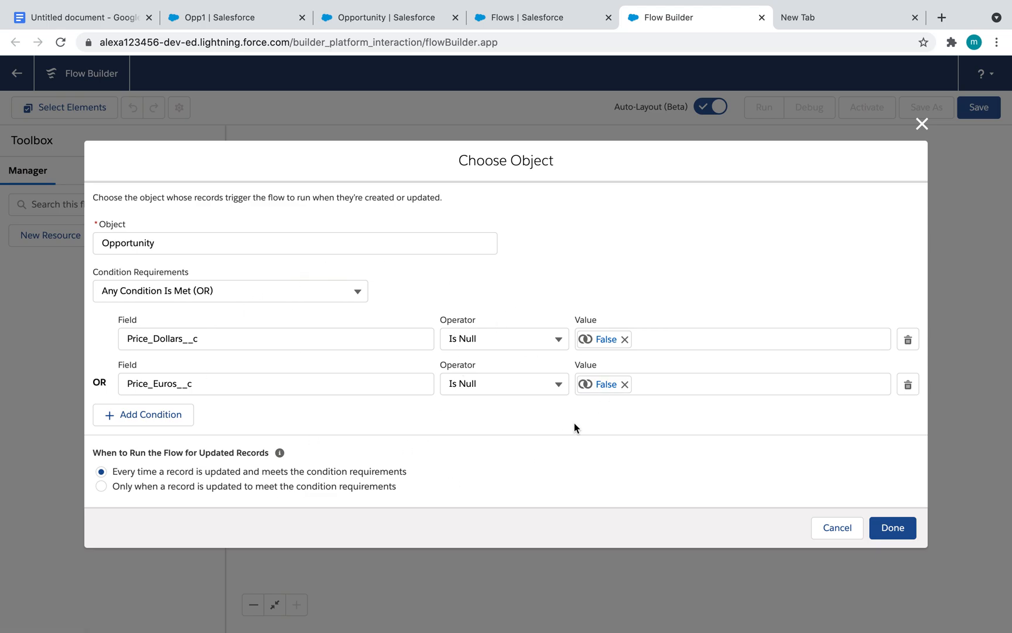
{"action": "left_click", "coordinate": [892, 530]}
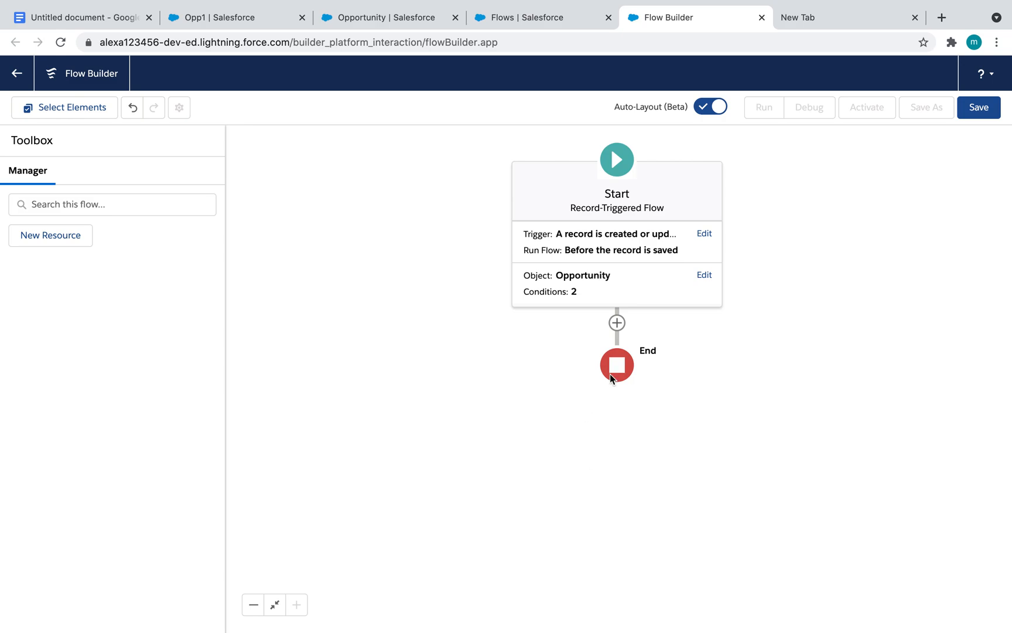
- Add a Decision element labelled "If price is in dollars" after Start, with an outcome labelled "price is in dollars"
{"action": "left_click", "coordinate": [616, 326]}
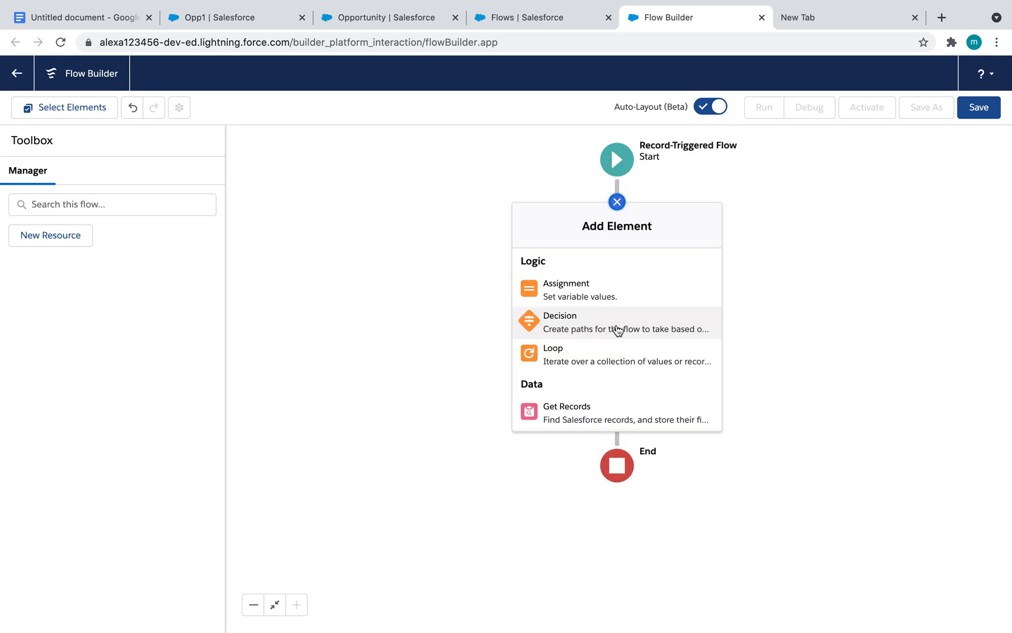
{"action": "left_click", "coordinate": [564, 335]}
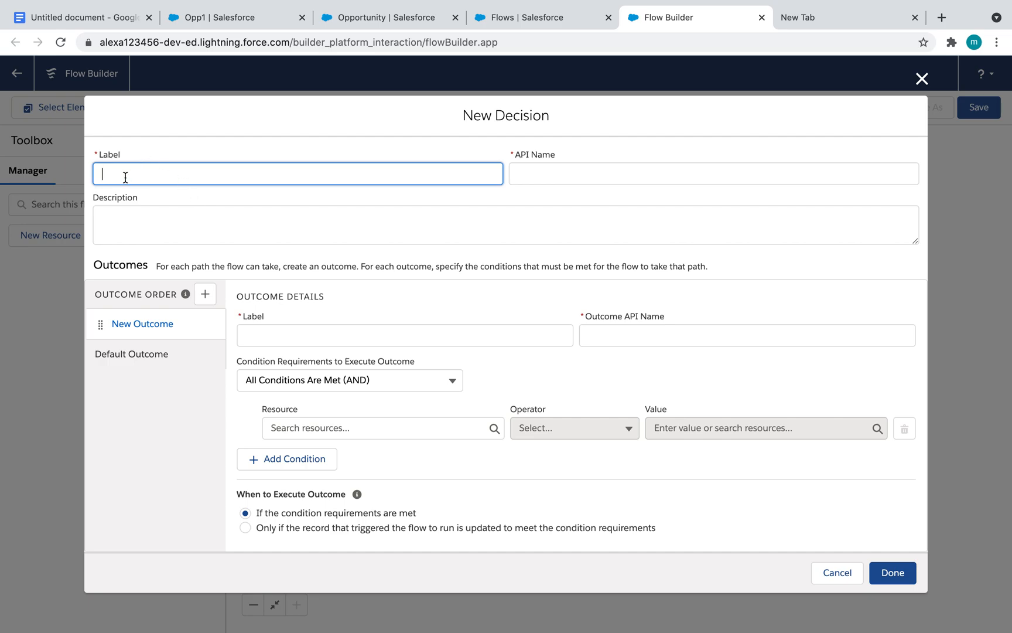
{"action": "type", "text": "If price is in dollars"}
{"action": "left_click", "coordinate": [466, 302]}
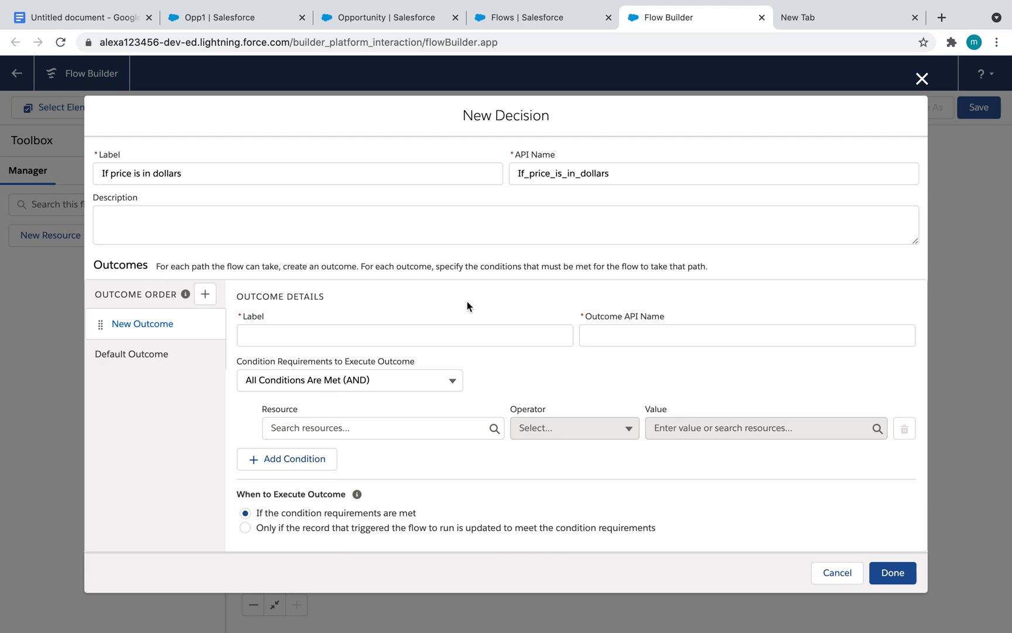
{"action": "left_click", "coordinate": [329, 336]}
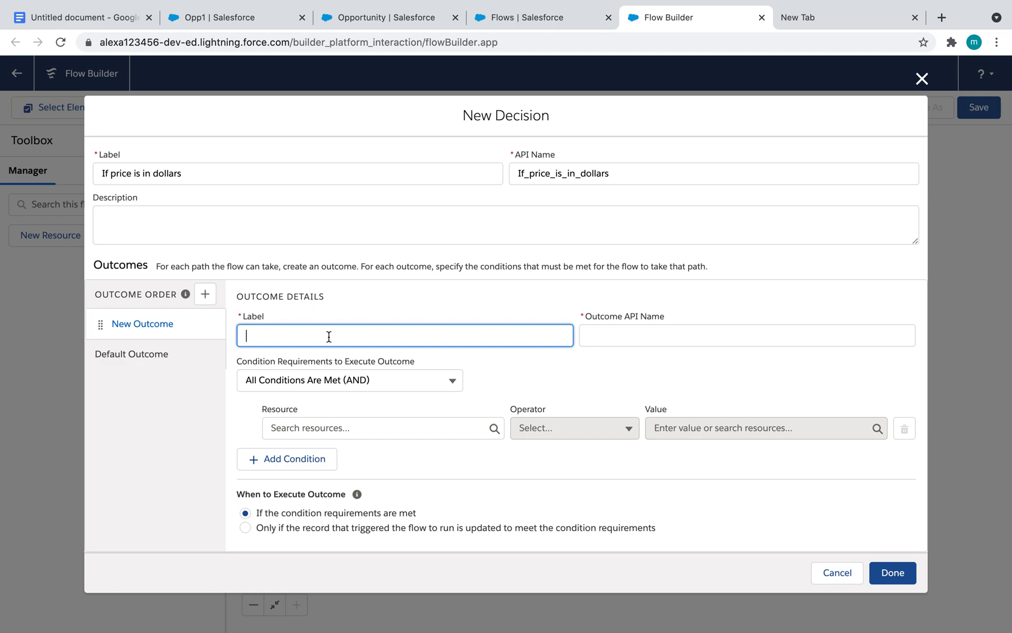
{"action": "type", "text": "price is in dollars"}
{"action": "left_click", "coordinate": [696, 361]}
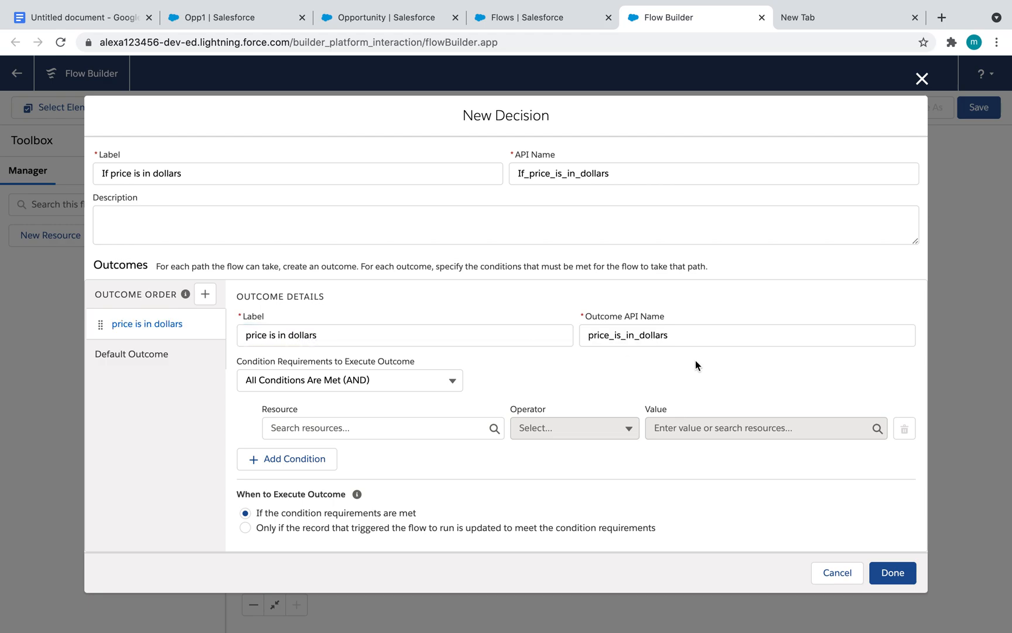
- Set the resource of the first condition in the "price is in dollars" outcome to $Record > Price_Dollars__c
{"action": "left_click", "coordinate": [386, 427]}
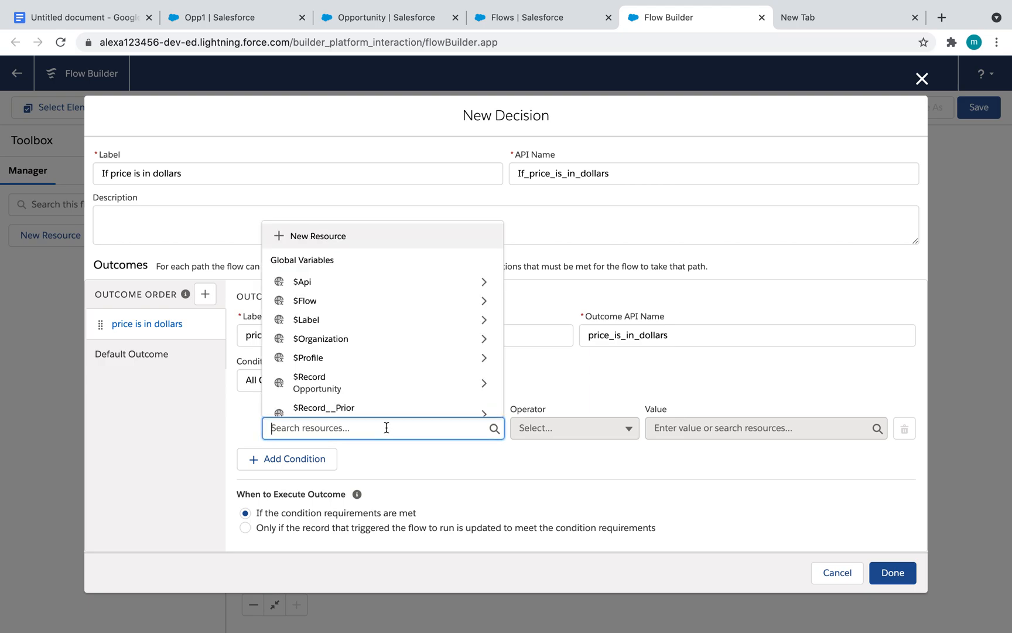
{"action": "left_click", "coordinate": [344, 384]}
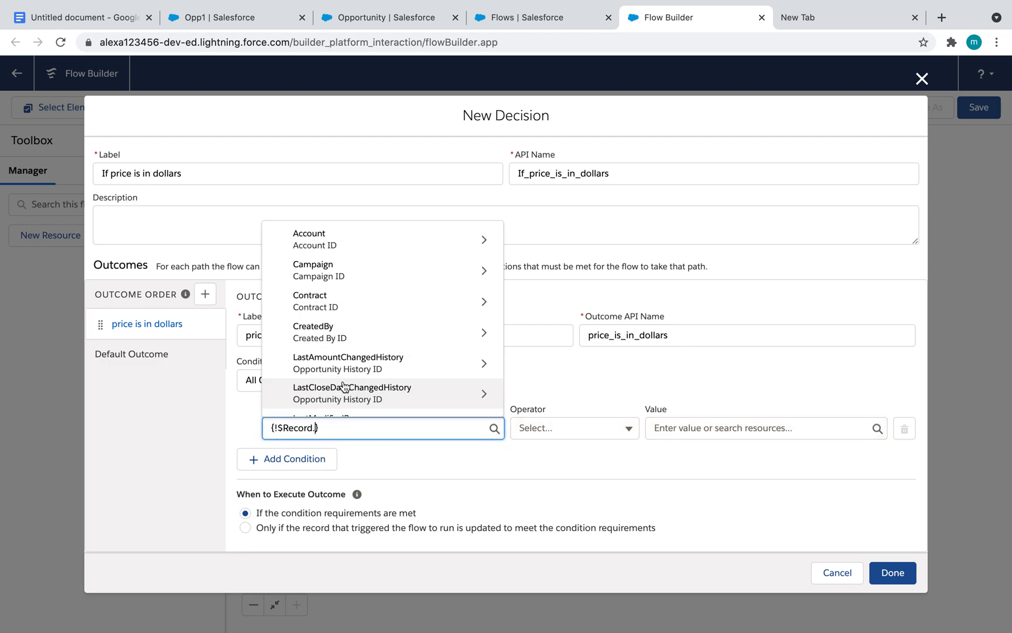
{"action": "type", "text": "pruc"}
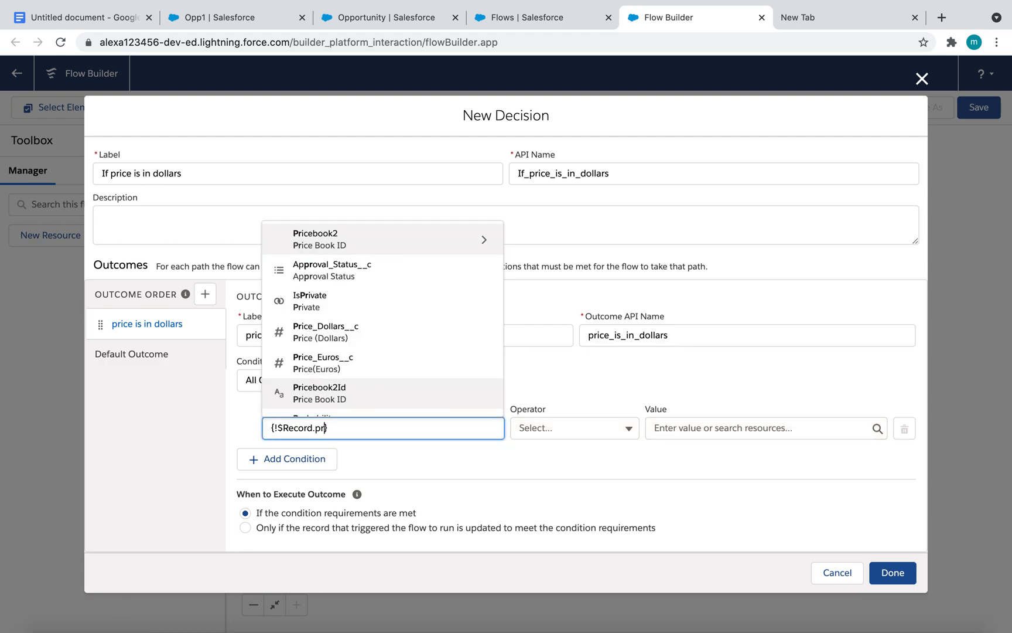
{"action": "type", "text": "e"}
{"action": "key", "text": "BackSpace"}
{"action": "key", "text": "BackSpace"}
{"action": "key", "text": "BackSpace"}
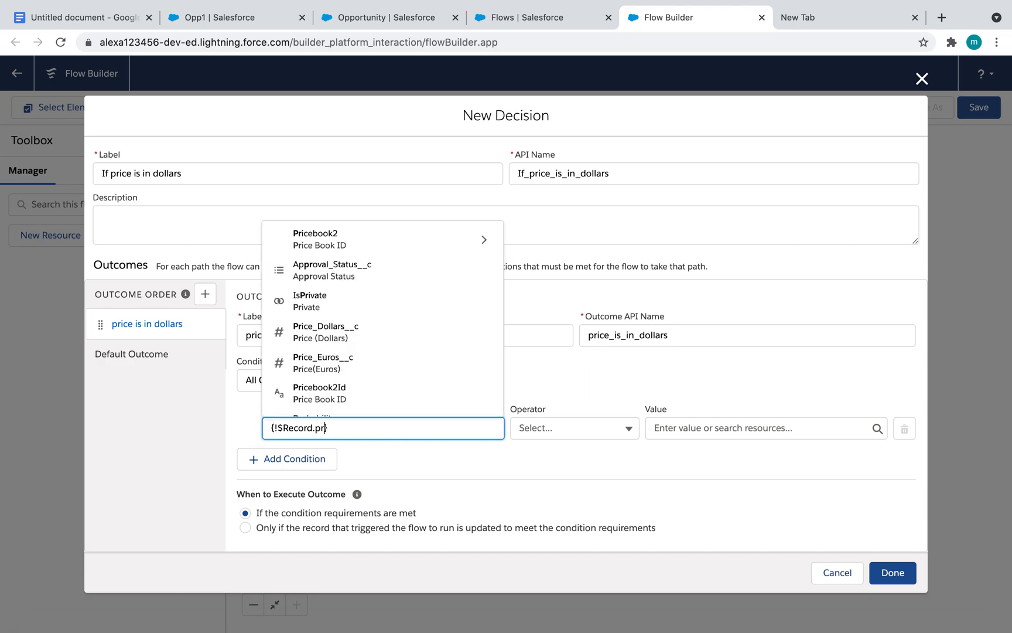
{"action": "type", "text": "ice"}
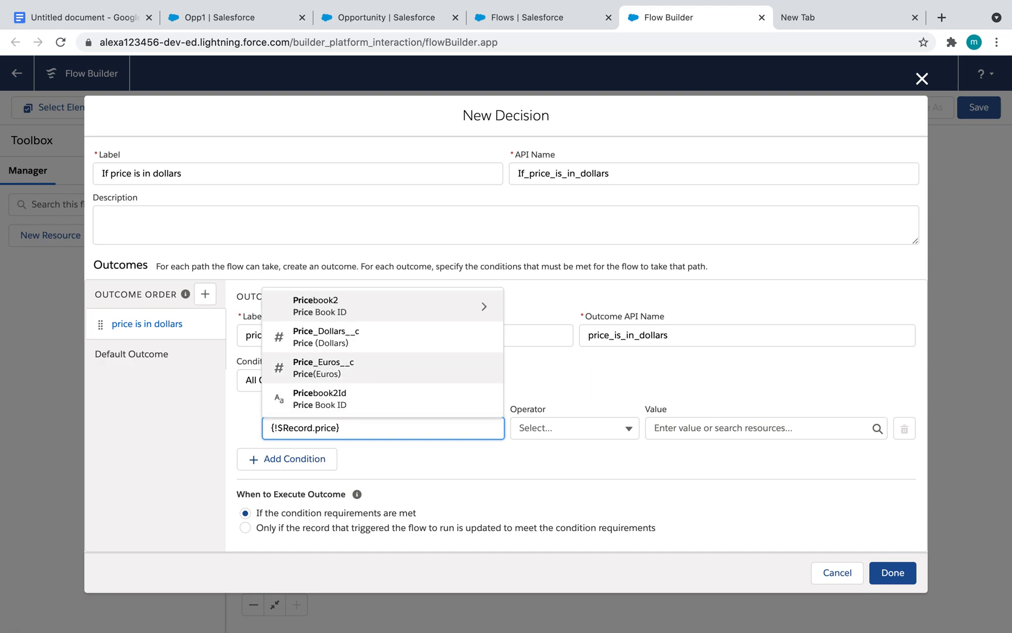
{"action": "left_click", "coordinate": [354, 342]}
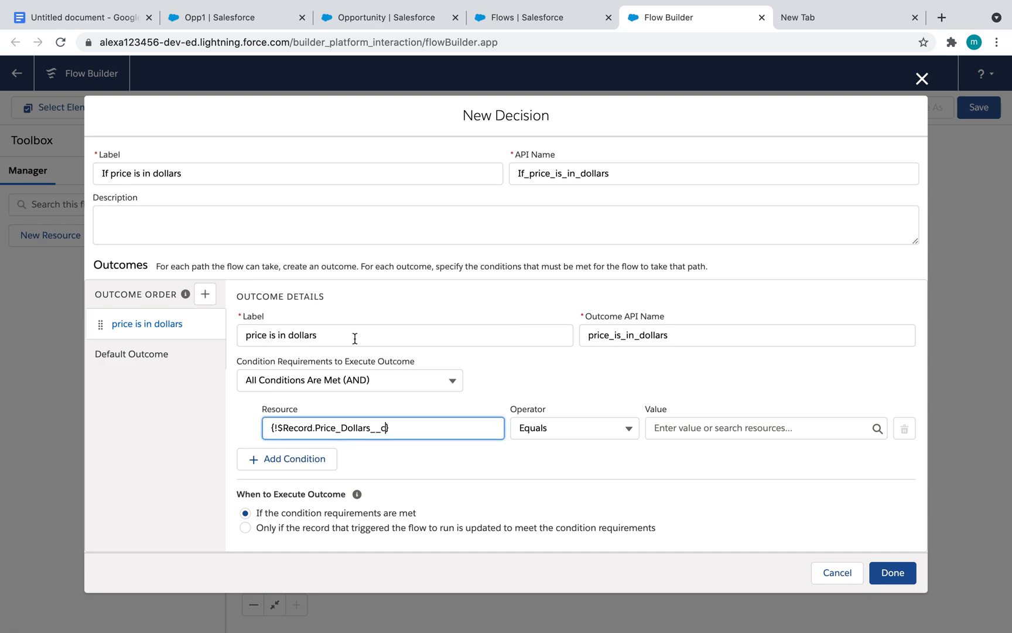
- Set the first condition's operator to Is Null and its value to $GlobalConstant.False
{"action": "left_click", "coordinate": [578, 427]}
{"action": "left_click", "coordinate": [573, 386]}
{"action": "left_click", "coordinate": [716, 432]}
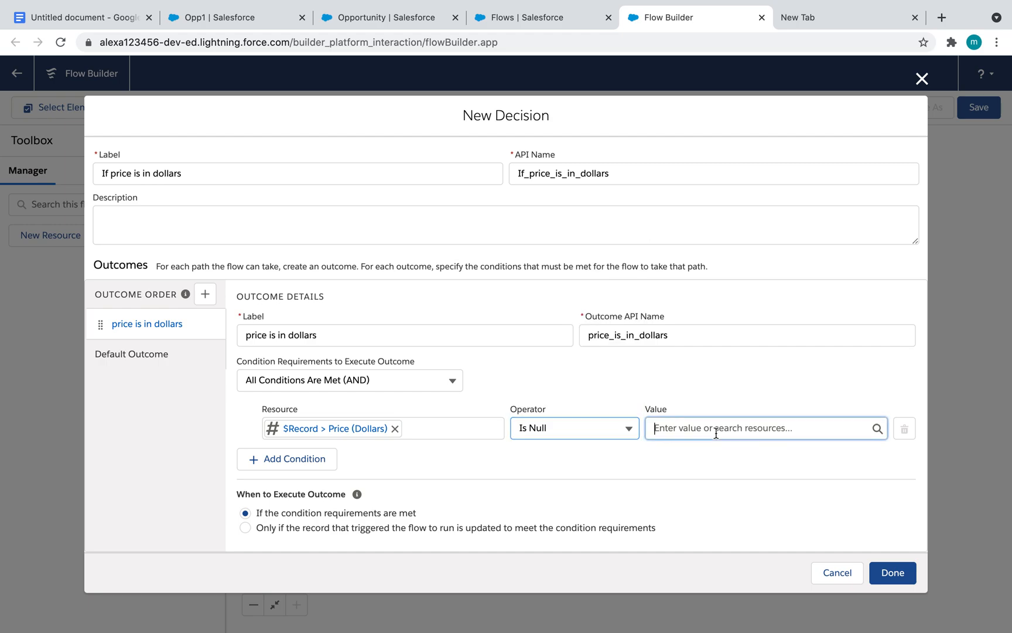
{"action": "left_click", "coordinate": [752, 285]}
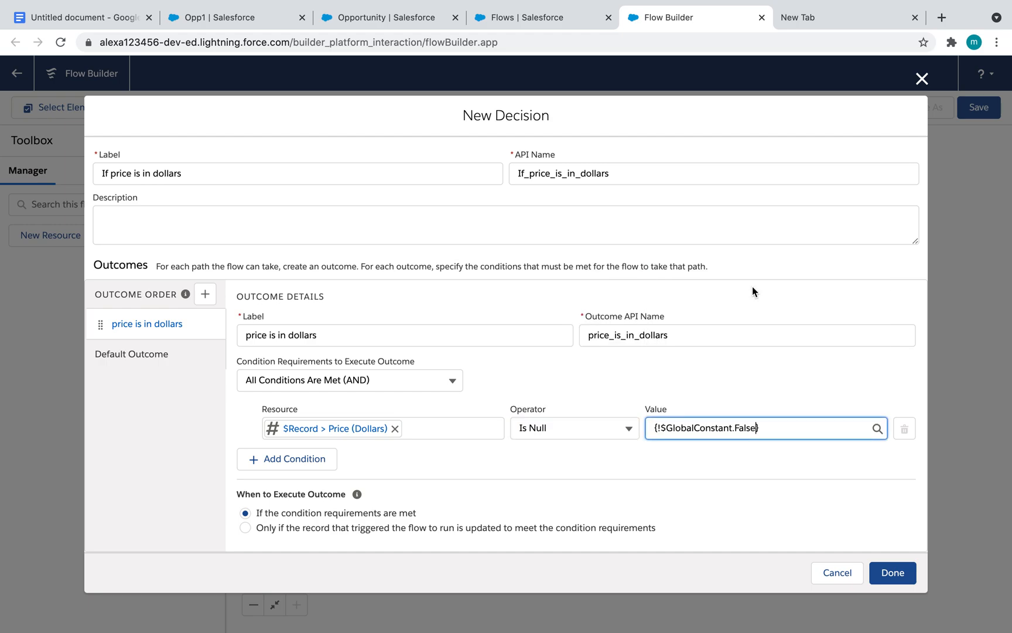
- Add a second condition to the outcome for $Record > Price_Dollars__c with the operator Does Not Equal
{"action": "left_click", "coordinate": [301, 463]}
{"action": "scroll", "coordinate": [445, 454], "scroll_direction": "down", "scroll_amount": 1}
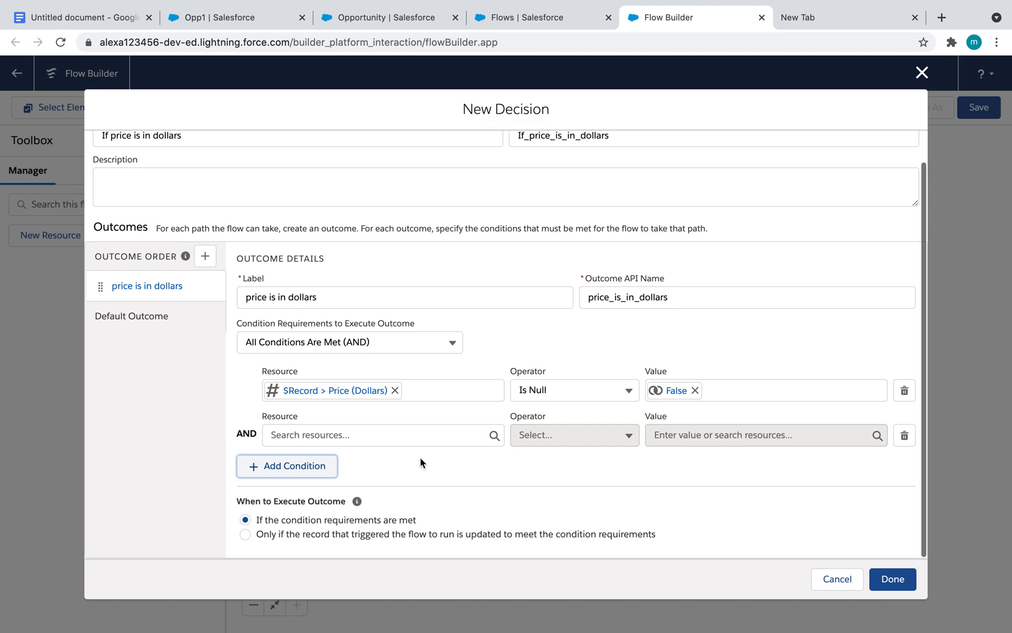
{"action": "left_click", "coordinate": [368, 437]}
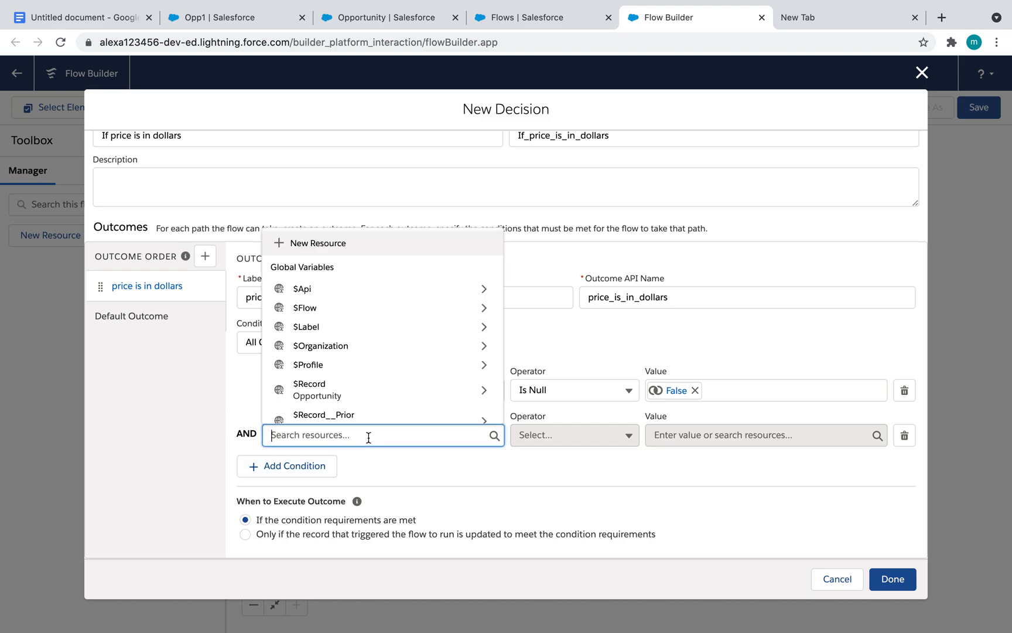
{"action": "left_click", "coordinate": [329, 391]}
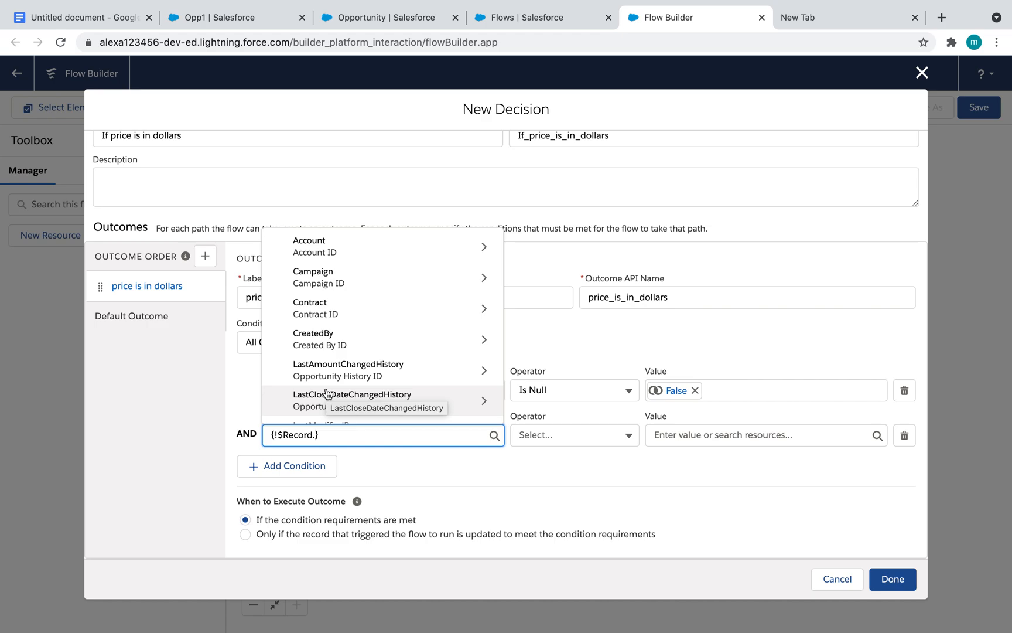
{"action": "type", "text": "pr"}
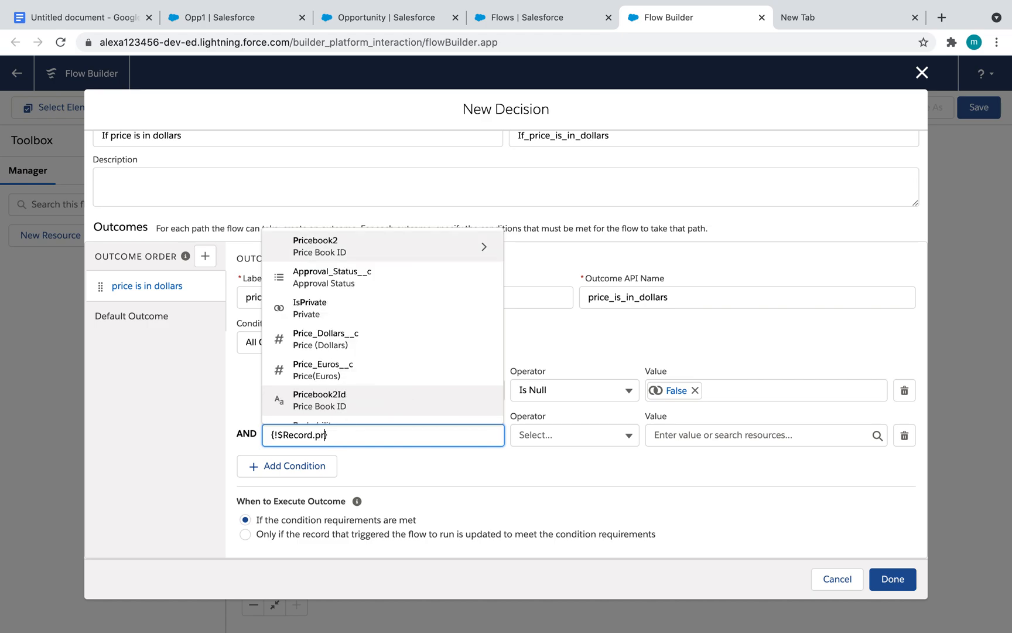
{"action": "left_click", "coordinate": [342, 348]}
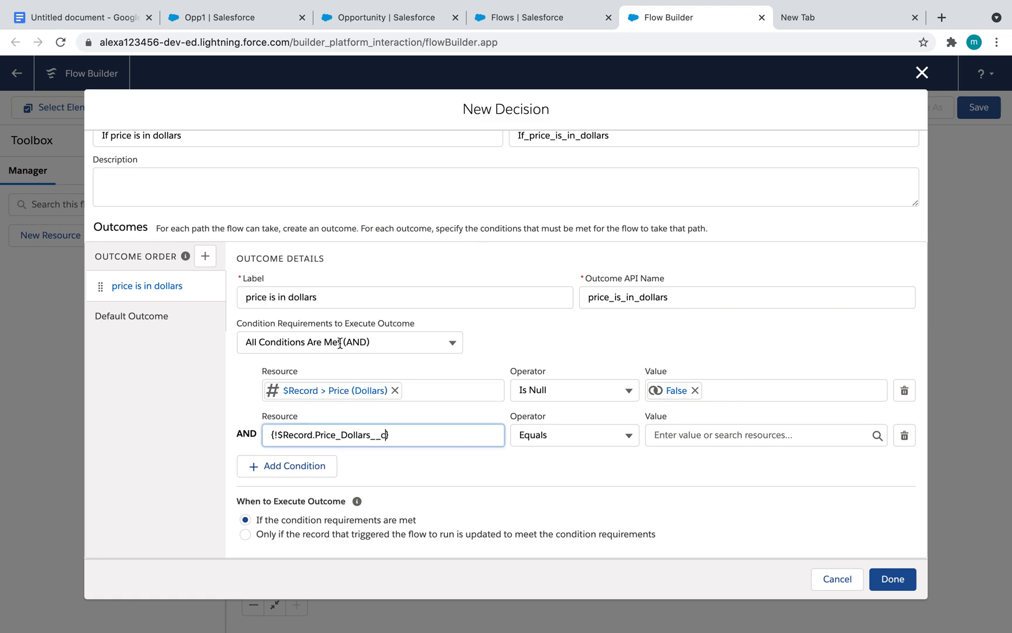
{"action": "left_click", "coordinate": [578, 431]}
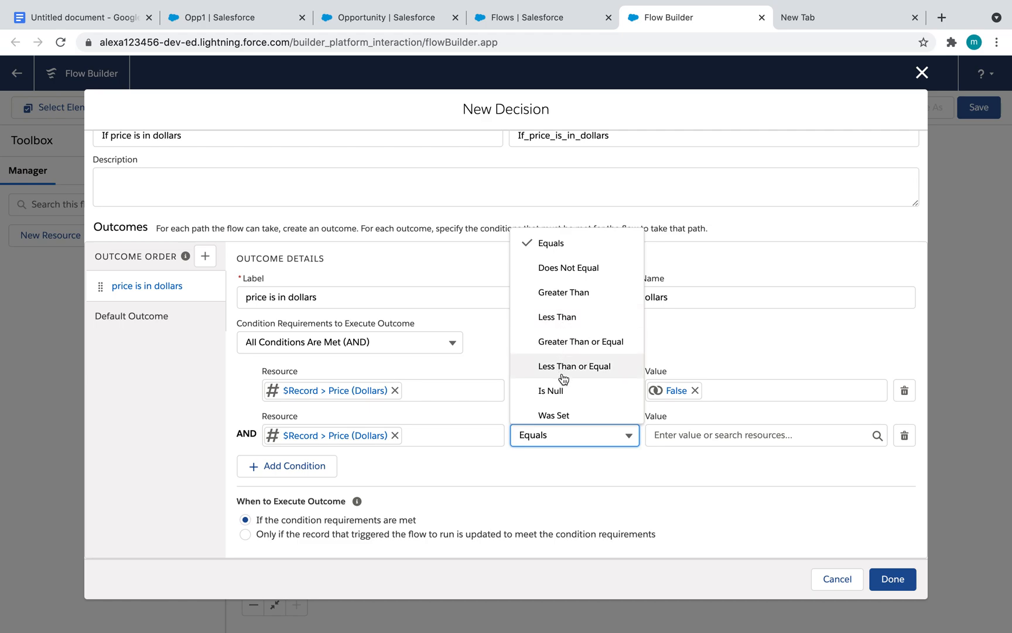
{"action": "left_click", "coordinate": [558, 273]}
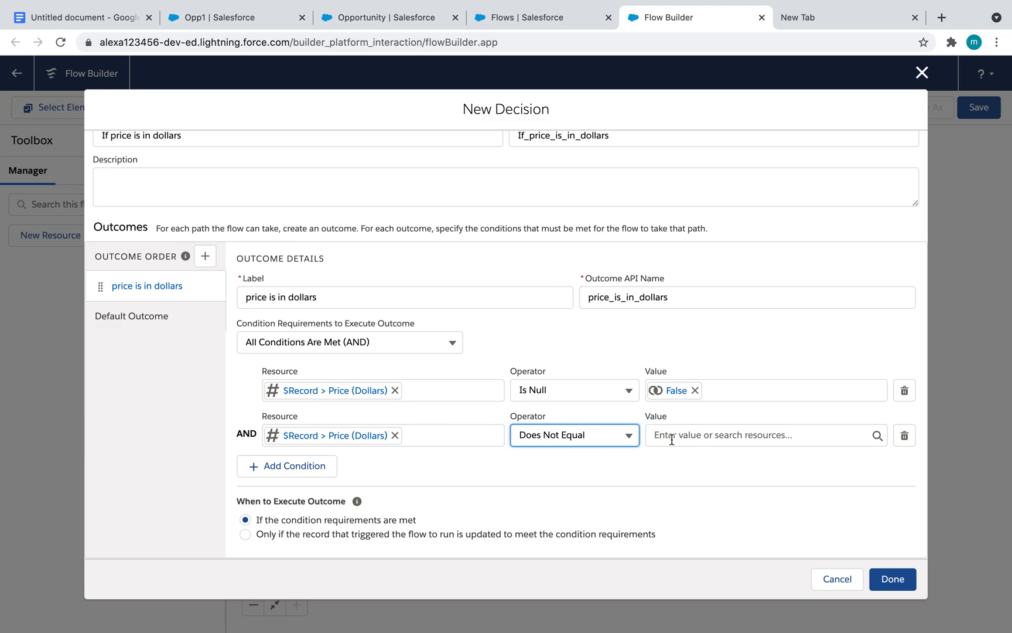
{"action": "left_click", "coordinate": [593, 434]}
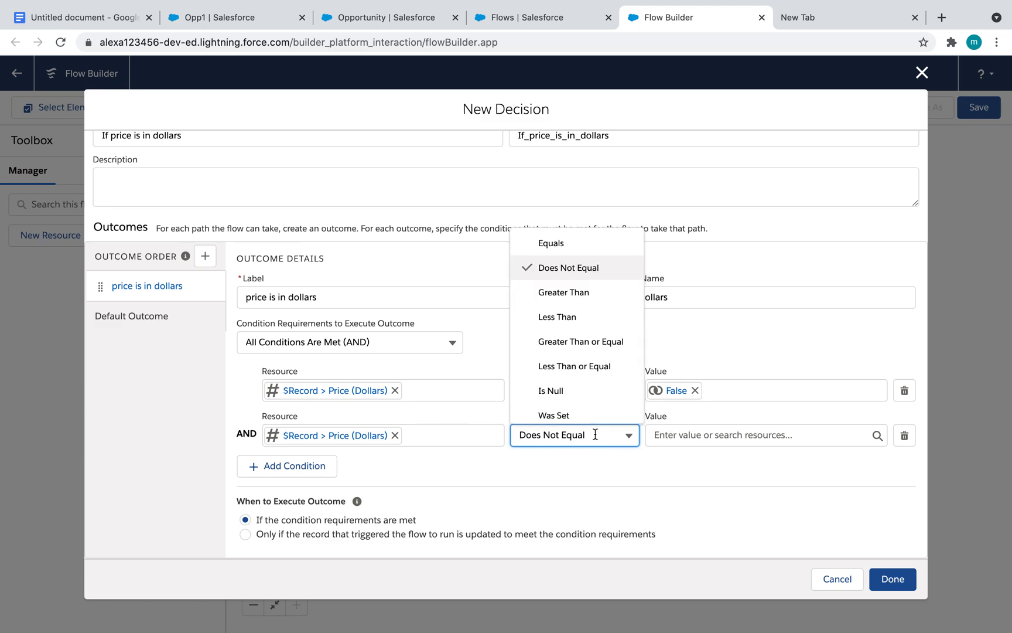
{"action": "left_click", "coordinate": [565, 266]}
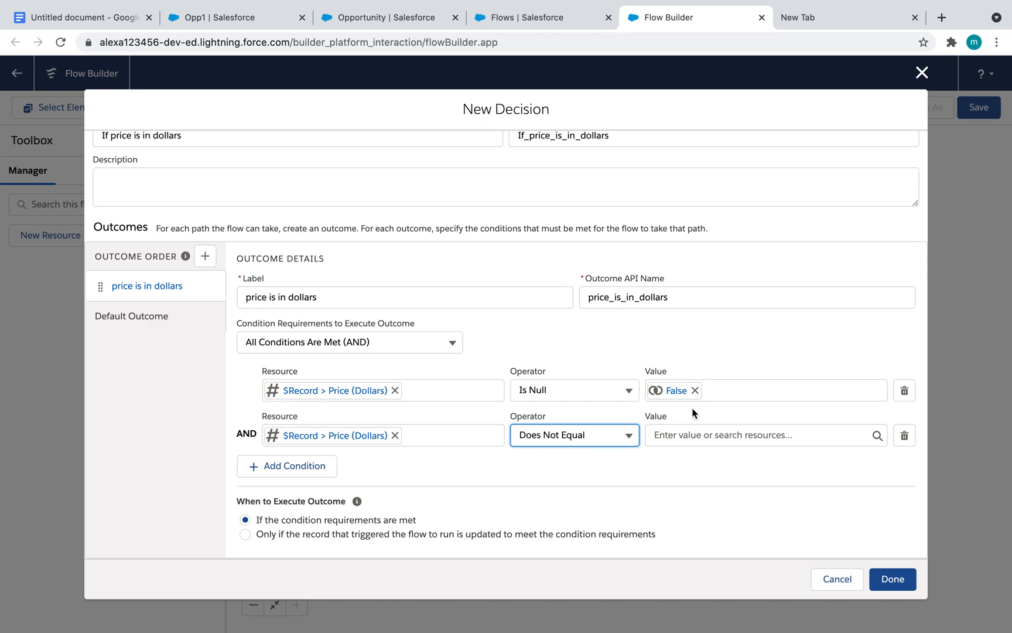
- Set the second condition's value to the prior record's dollar price, $Record__Prior > Price_Dollars__c
{"action": "left_click", "coordinate": [694, 440]}
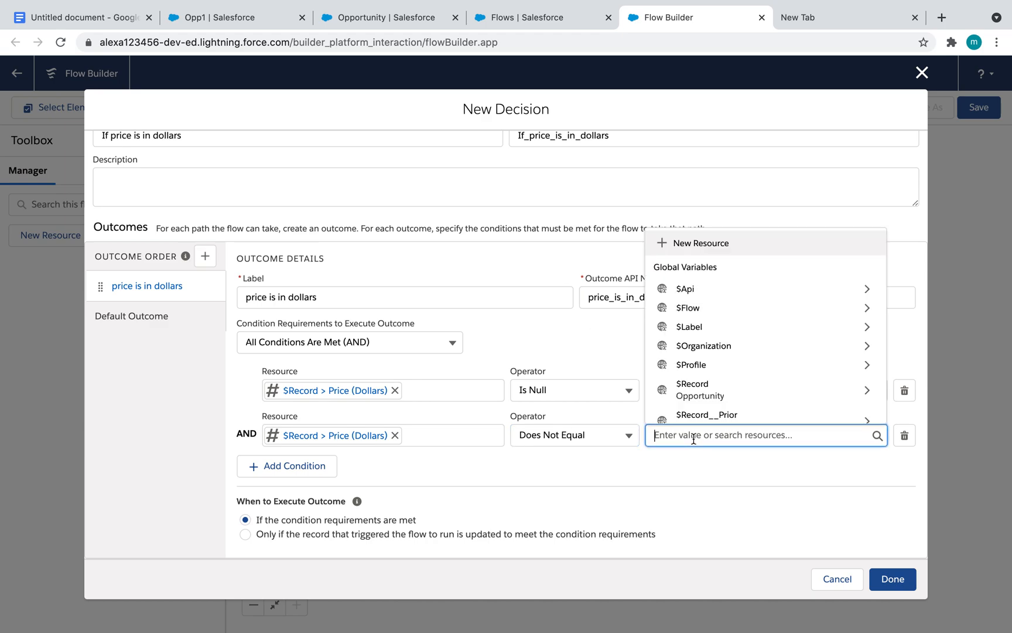
{"action": "scroll", "coordinate": [708, 414], "scroll_direction": "down", "scroll_amount": 2}
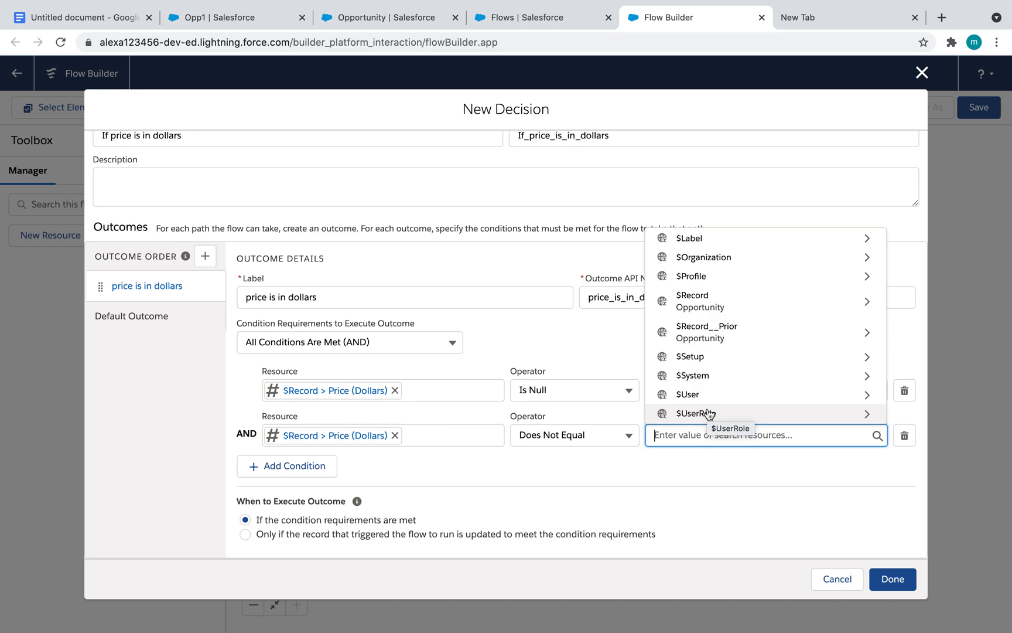
{"action": "left_click", "coordinate": [749, 332]}
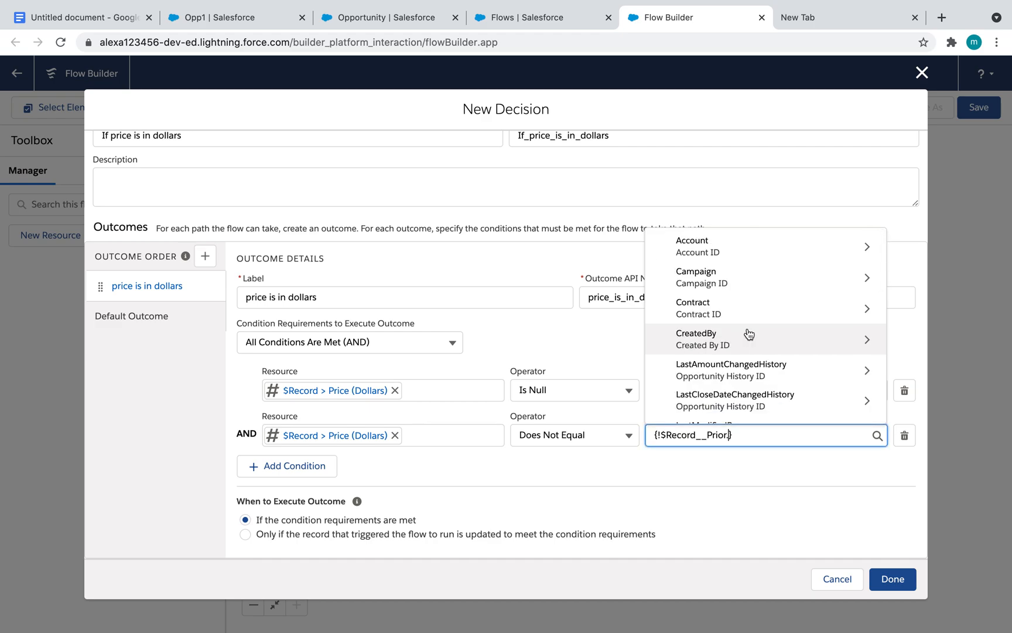
{"action": "type", "text": "price"}
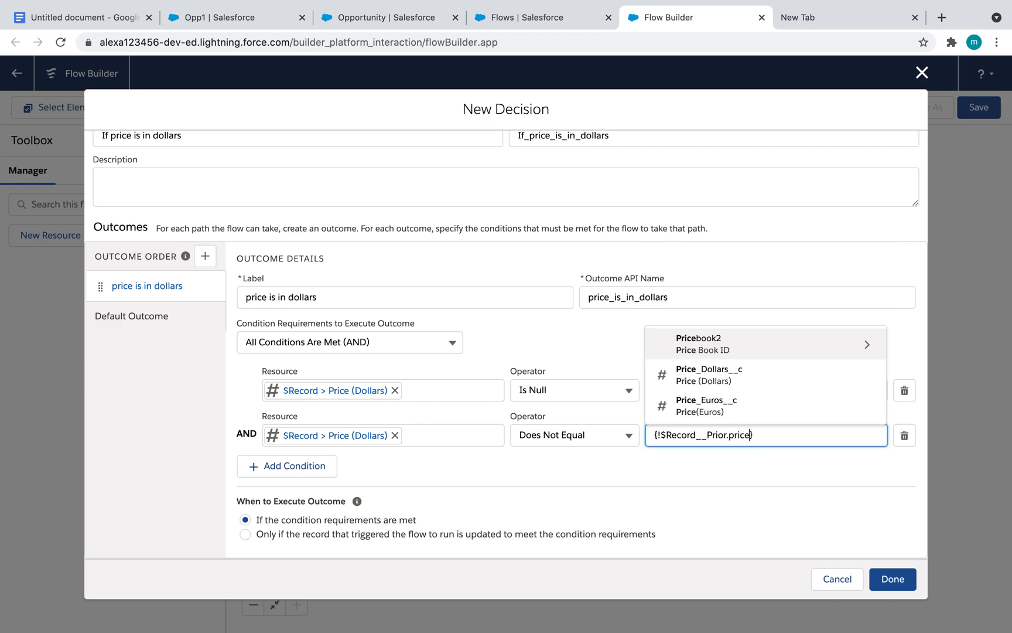
{"action": "left_click", "coordinate": [725, 370]}
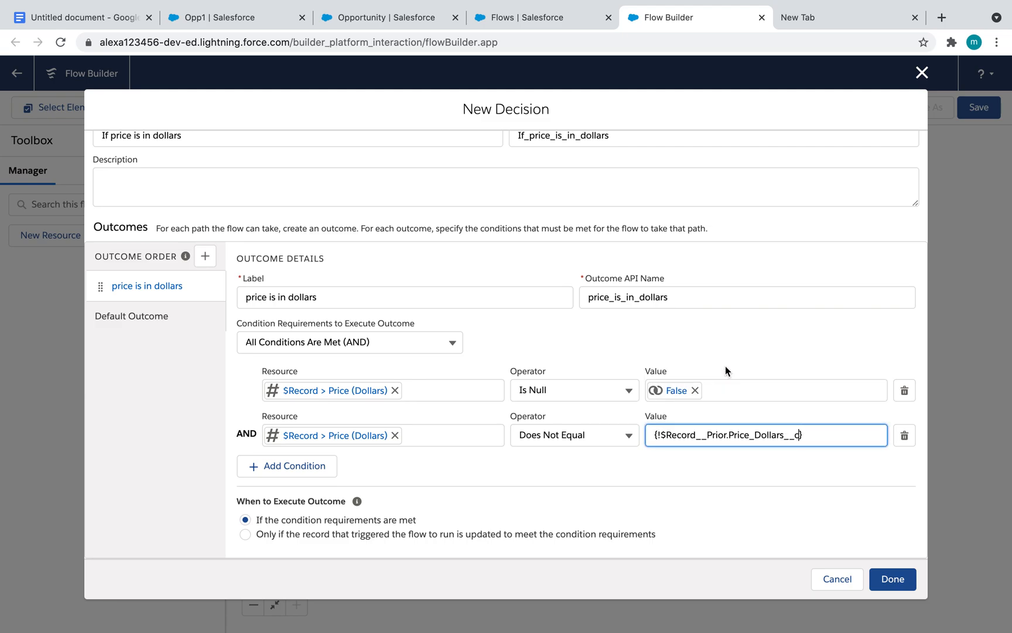
{"action": "left_click", "coordinate": [725, 500]}
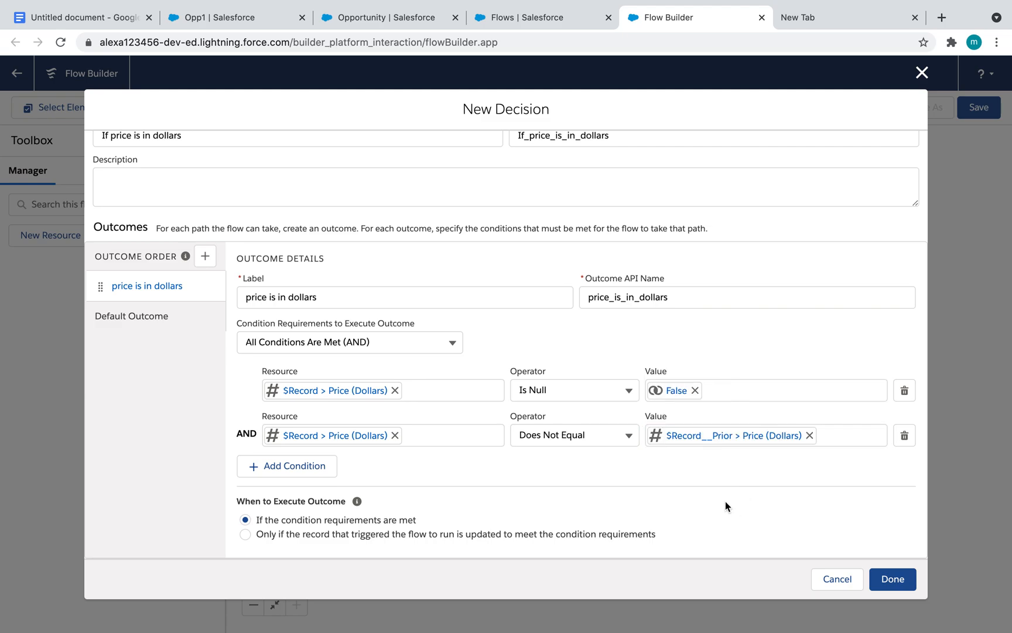
- Add a third condition to the outcome for $Record > Price_Dollars__c with the operator Is Null
{"action": "left_click", "coordinate": [297, 473]}
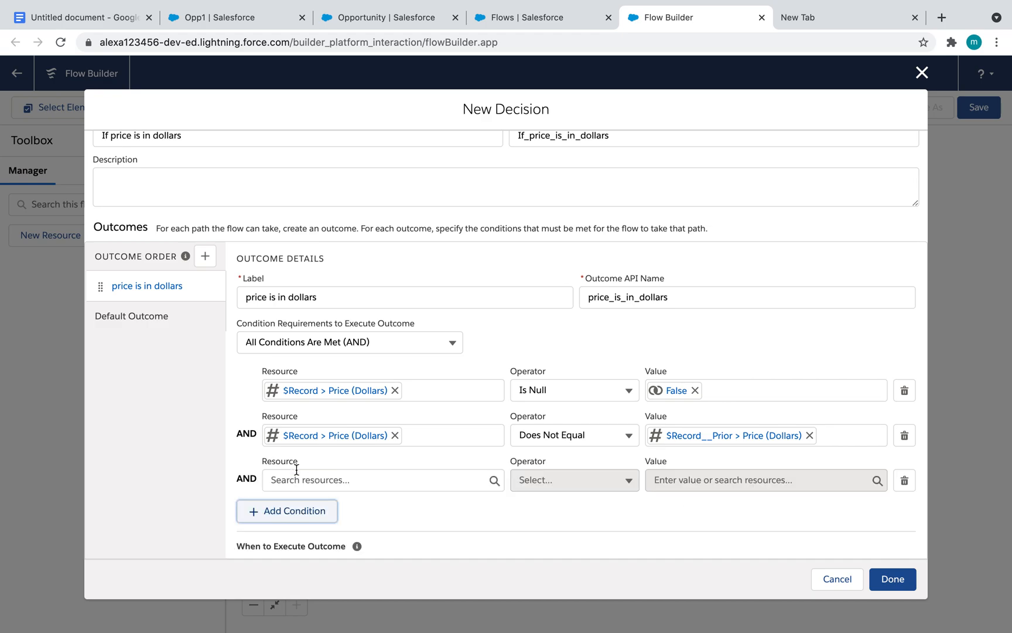
{"action": "scroll", "coordinate": [587, 535], "scroll_direction": "down", "scroll_amount": 2}
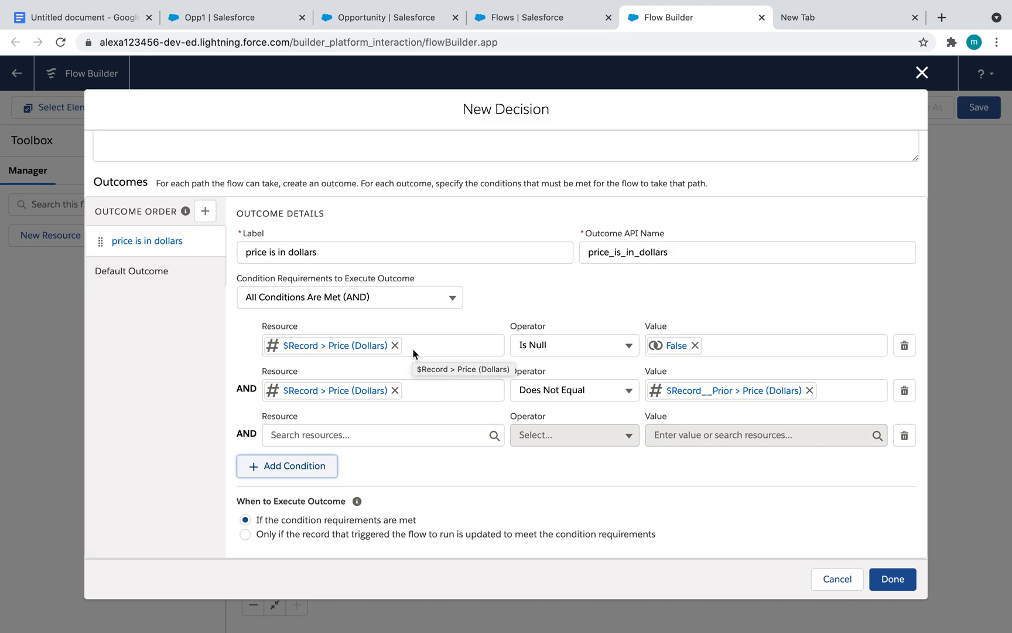
{"action": "left_click", "coordinate": [316, 437]}
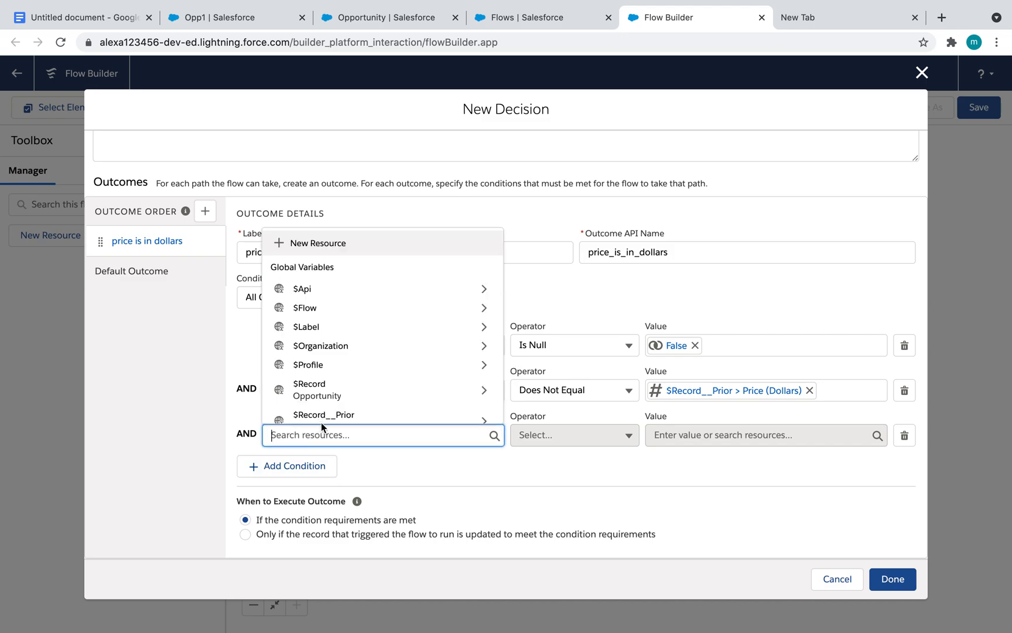
{"action": "left_click", "coordinate": [330, 401]}
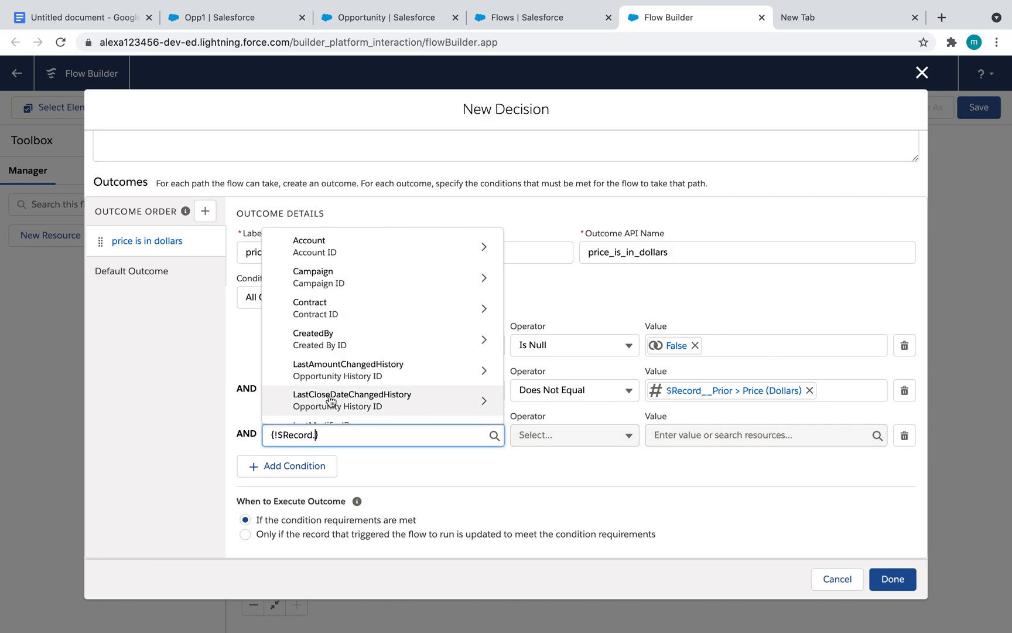
{"action": "type", "text": "price"}
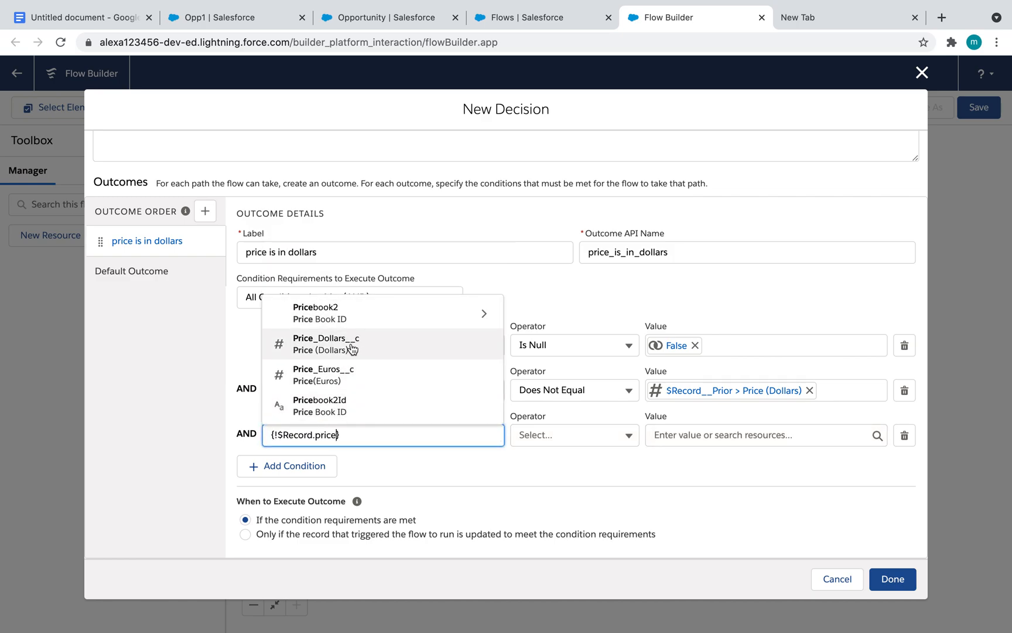
{"action": "left_click", "coordinate": [351, 346]}
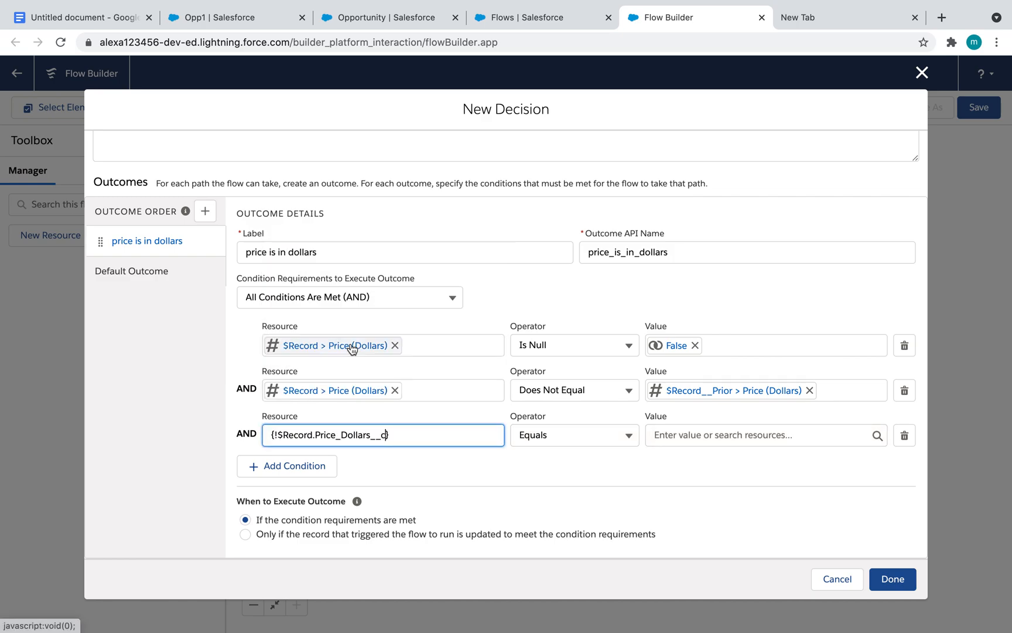
{"action": "left_click", "coordinate": [554, 438]}
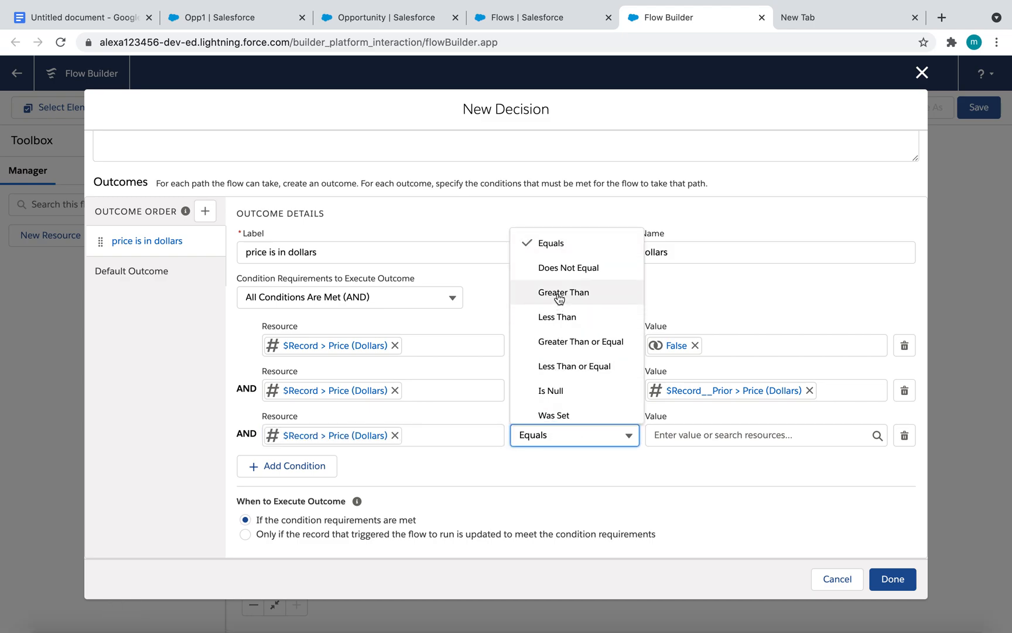
{"action": "left_click", "coordinate": [560, 391]}
{"action": "left_click", "coordinate": [606, 441]}
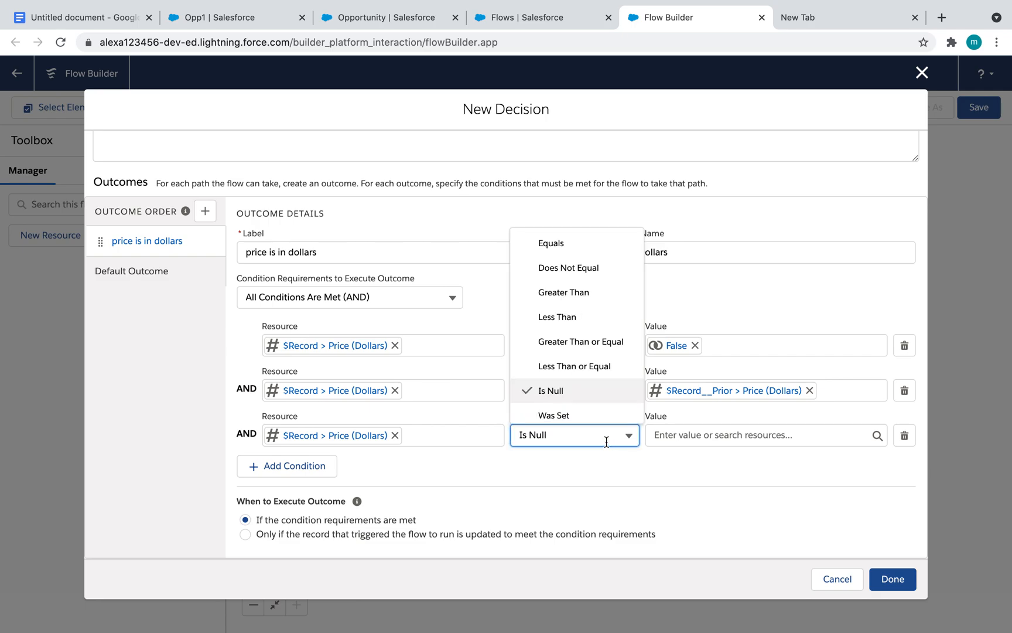
{"action": "left_click", "coordinate": [572, 458]}
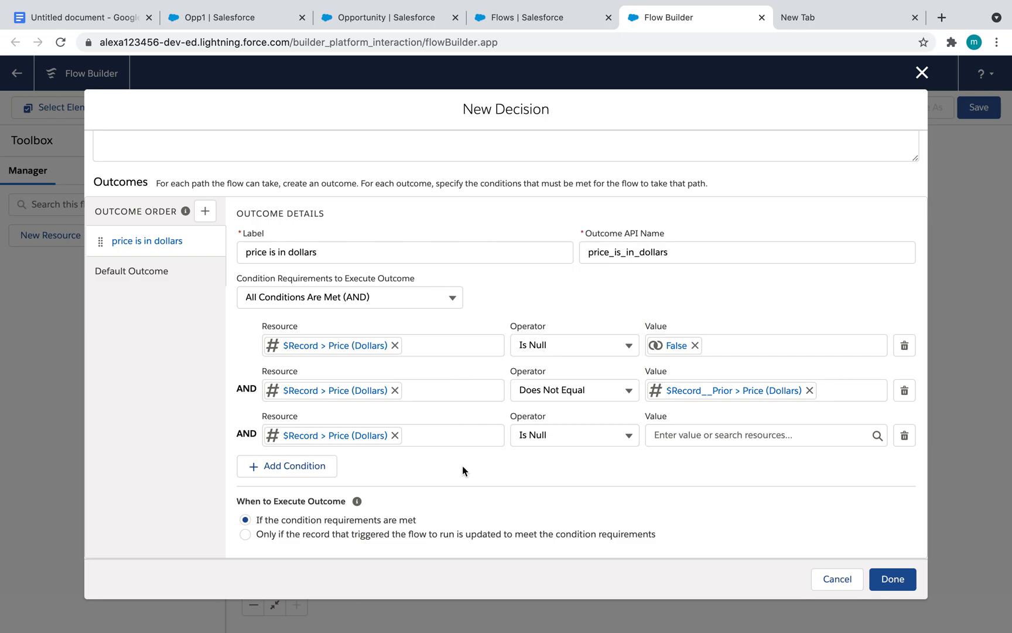
- Replace the third condition's resource with the euro price field, $Record > Price_Euros__c
{"action": "left_click", "coordinate": [396, 435]}
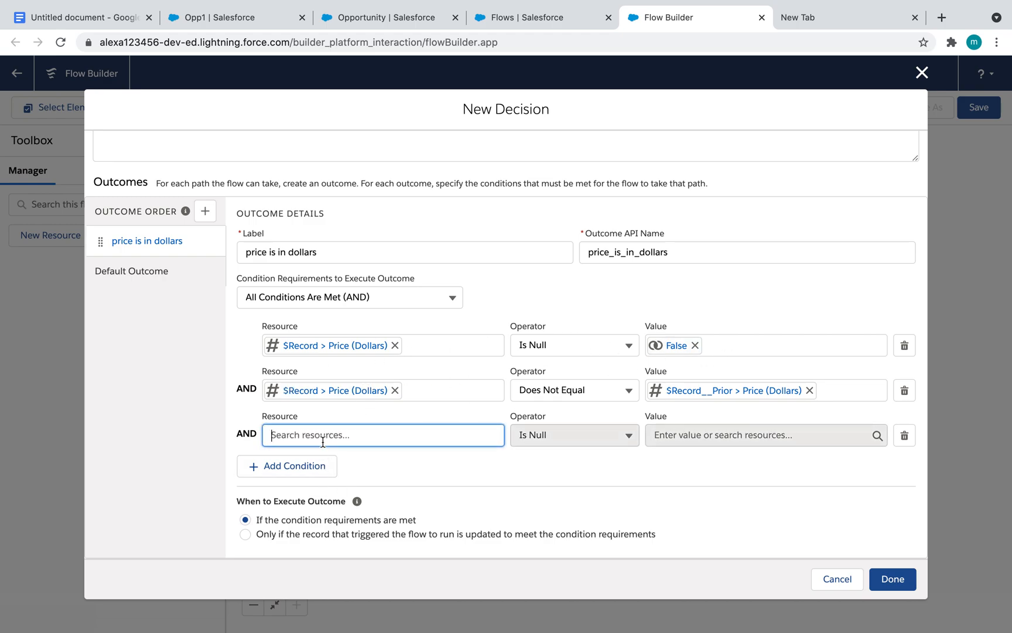
{"action": "type", "text": "rec"}
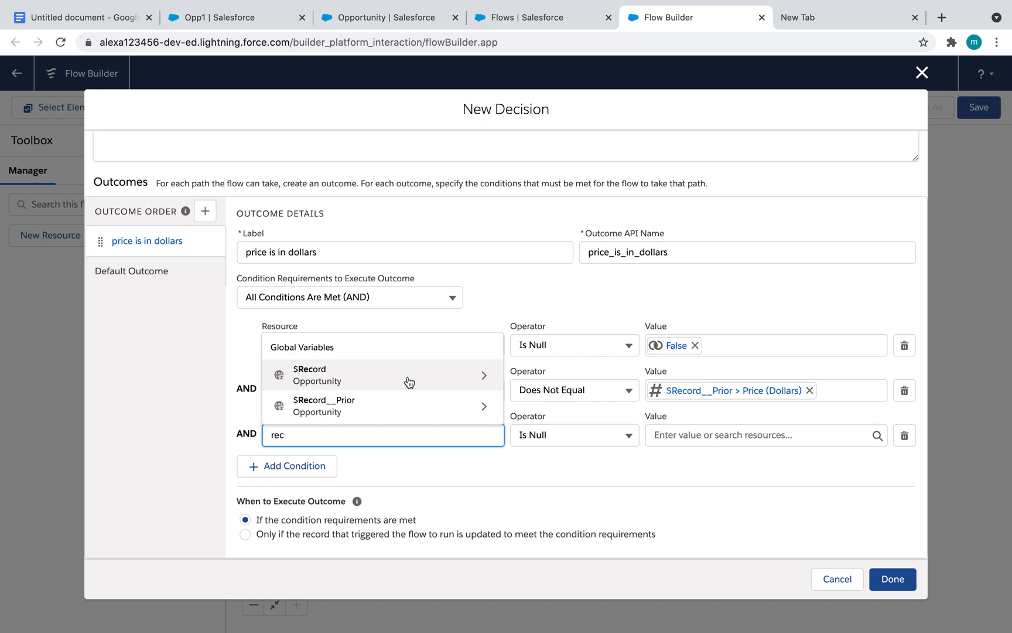
{"action": "left_click", "coordinate": [398, 381]}
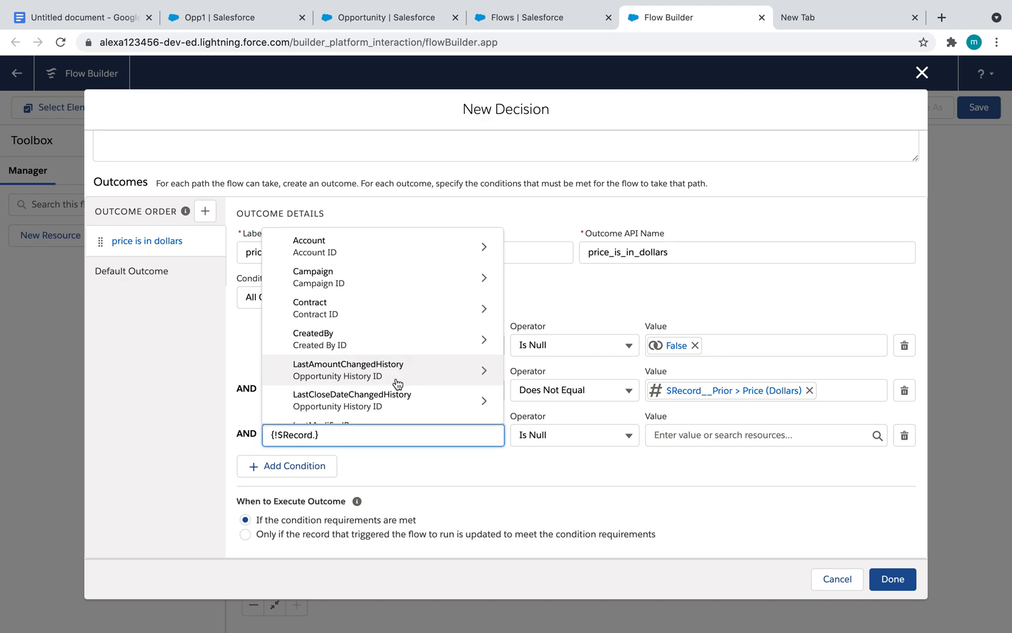
{"action": "type", "text": "pri"}
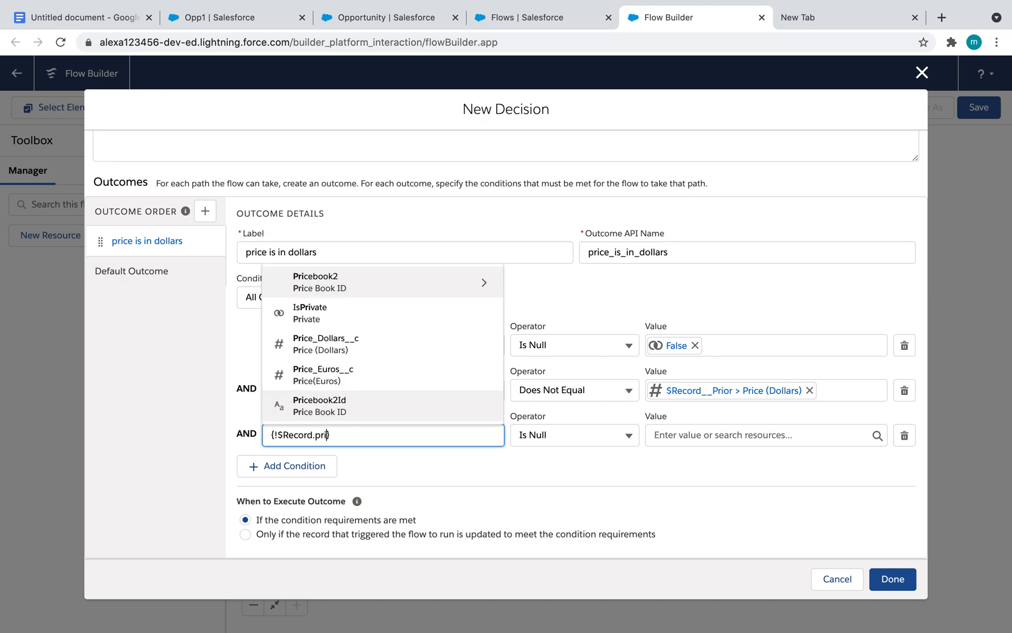
{"action": "left_click", "coordinate": [409, 372]}
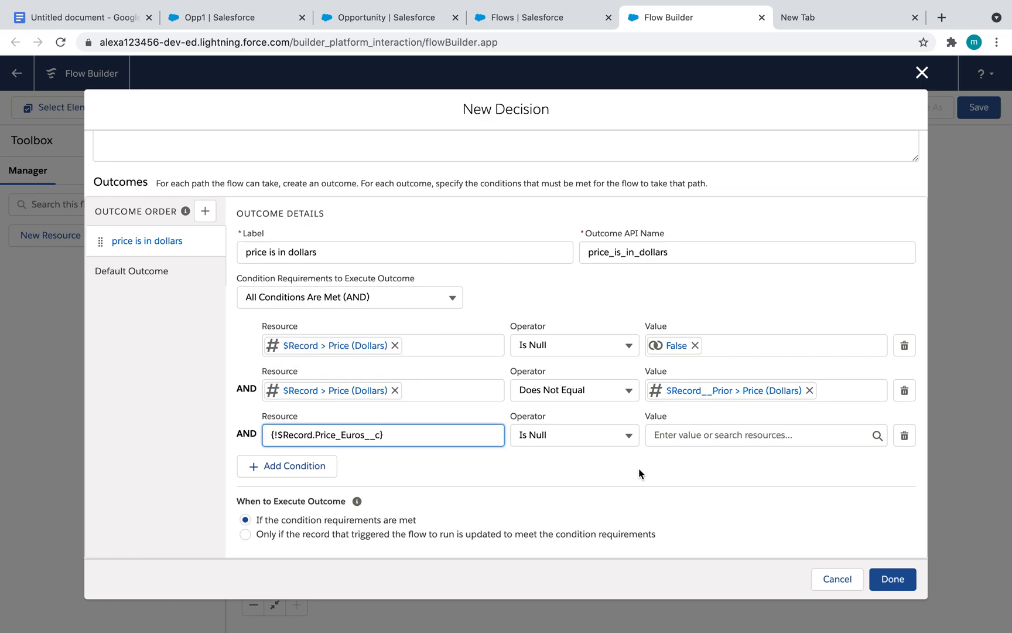
- Keep the third condition's operator at Is Null and set its value to $GlobalConstant.True
{"action": "left_click", "coordinate": [563, 440]}
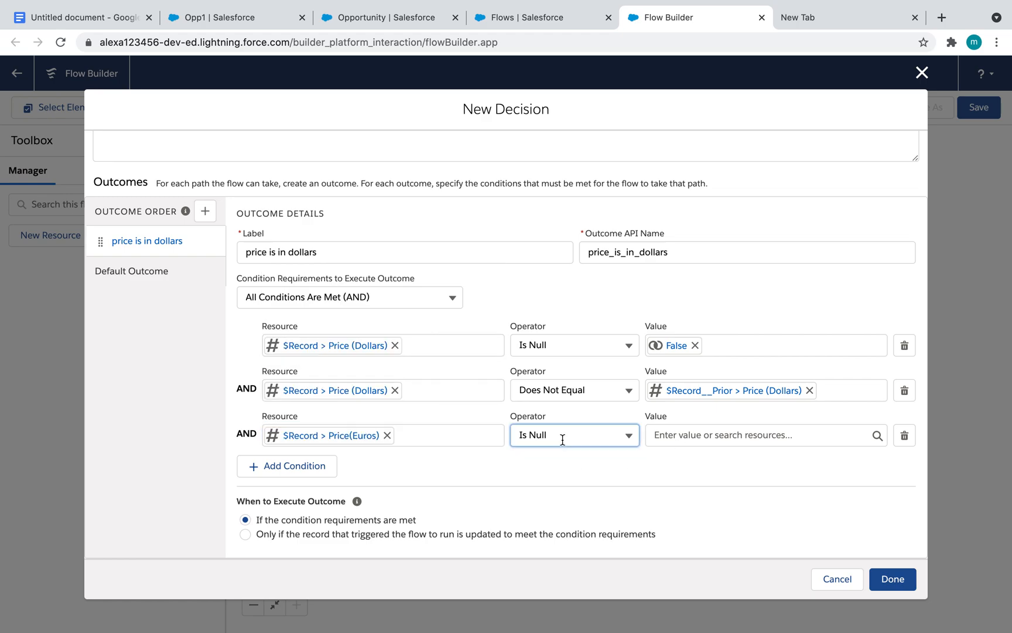
{"action": "left_click", "coordinate": [671, 471]}
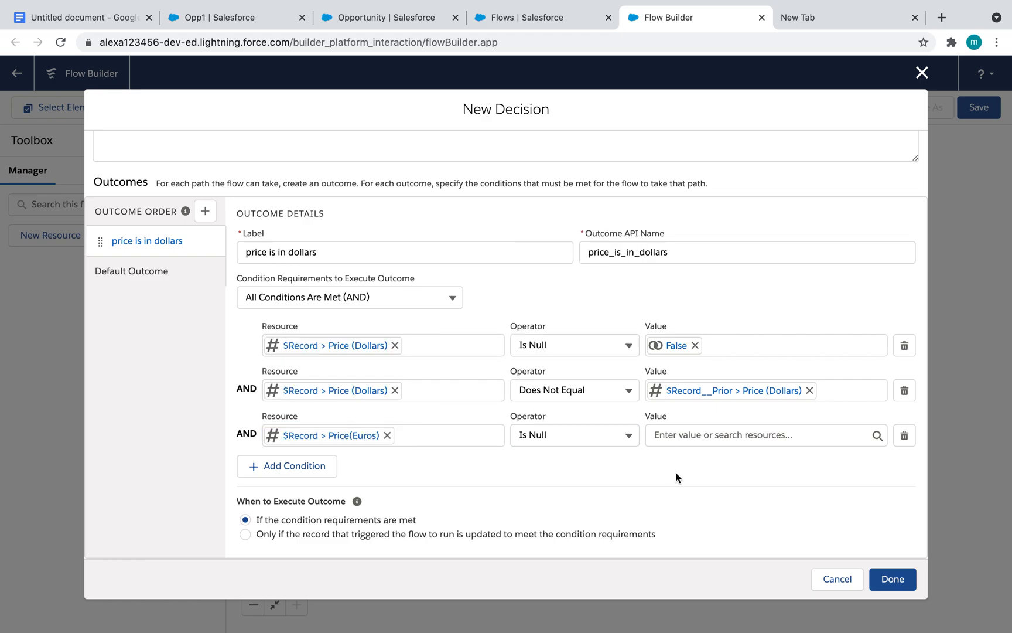
{"action": "left_click", "coordinate": [677, 438]}
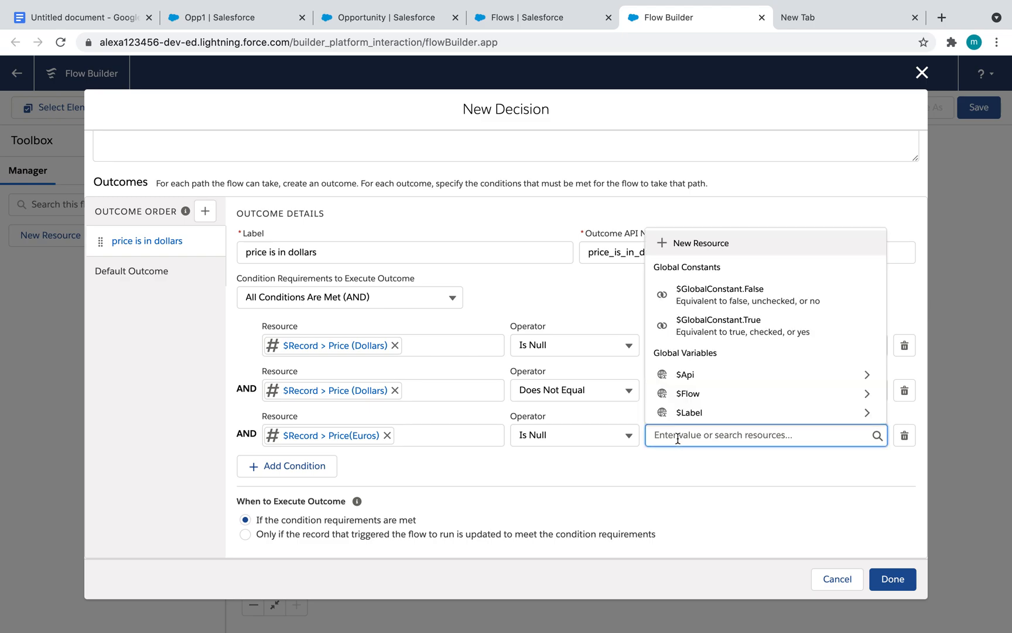
{"action": "left_click", "coordinate": [753, 328]}
{"action": "left_click", "coordinate": [552, 465]}
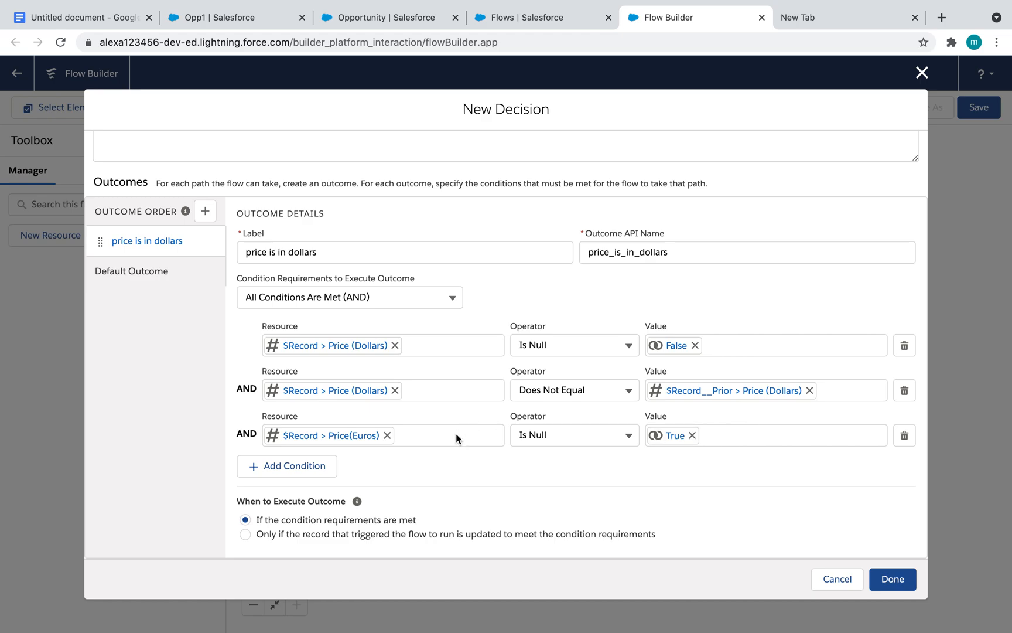
- Switch the outcome to custom condition logic, enter (1 AND 2) OR (1 AND 3), and finish the decision
{"action": "left_click", "coordinate": [371, 298]}
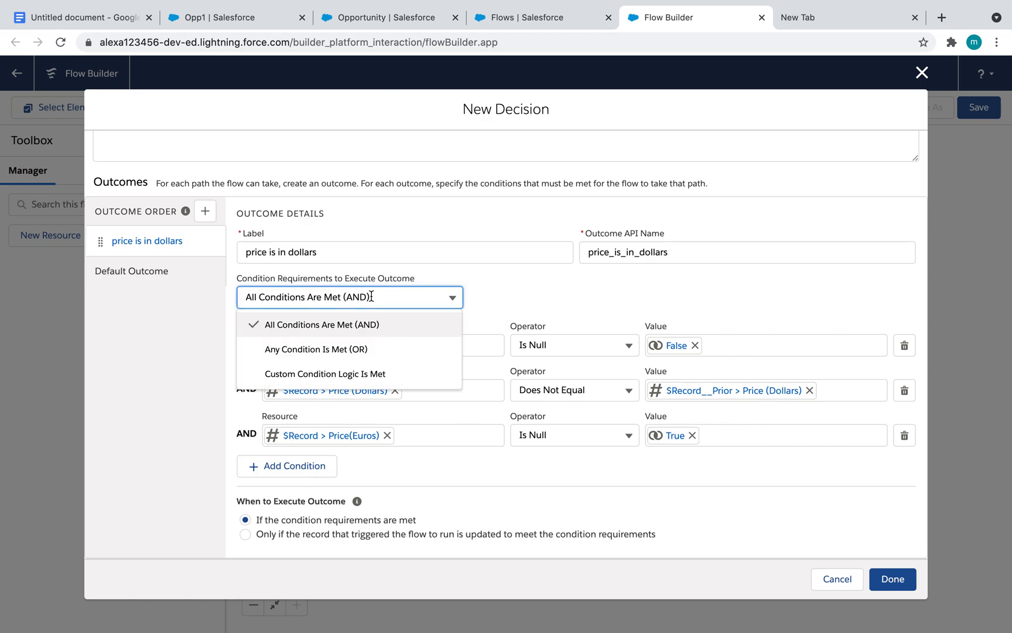
{"action": "left_click", "coordinate": [353, 379]}
{"action": "scroll", "coordinate": [429, 448], "scroll_direction": "down", "scroll_amount": 2}
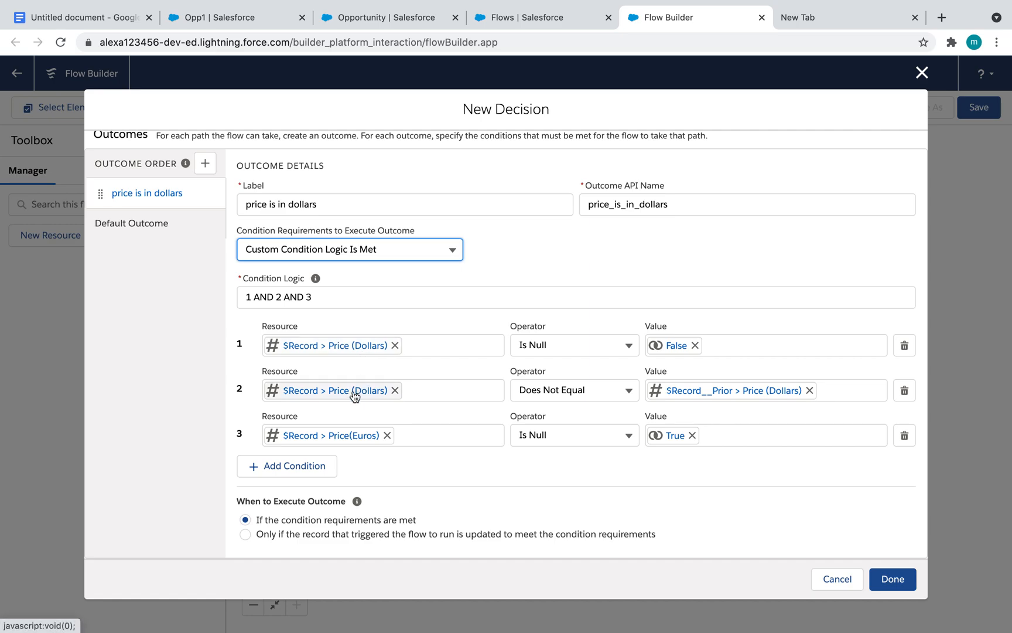
{"action": "left_click", "coordinate": [245, 299]}
{"action": "type", "text": "("}
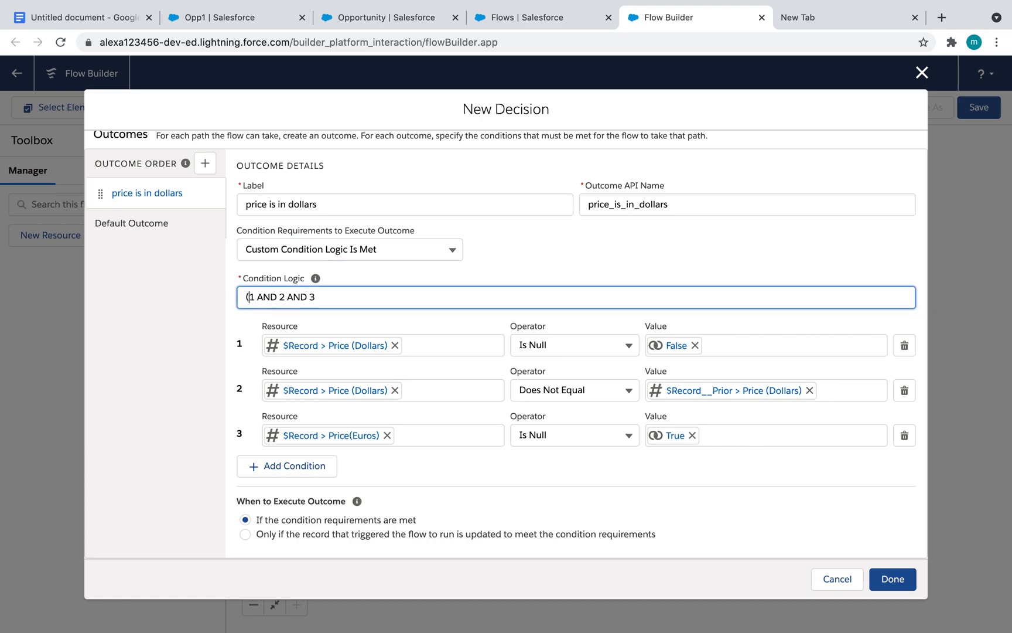
{"action": "left_click", "coordinate": [285, 299]}
{"action": "type", "text": ") OR "}
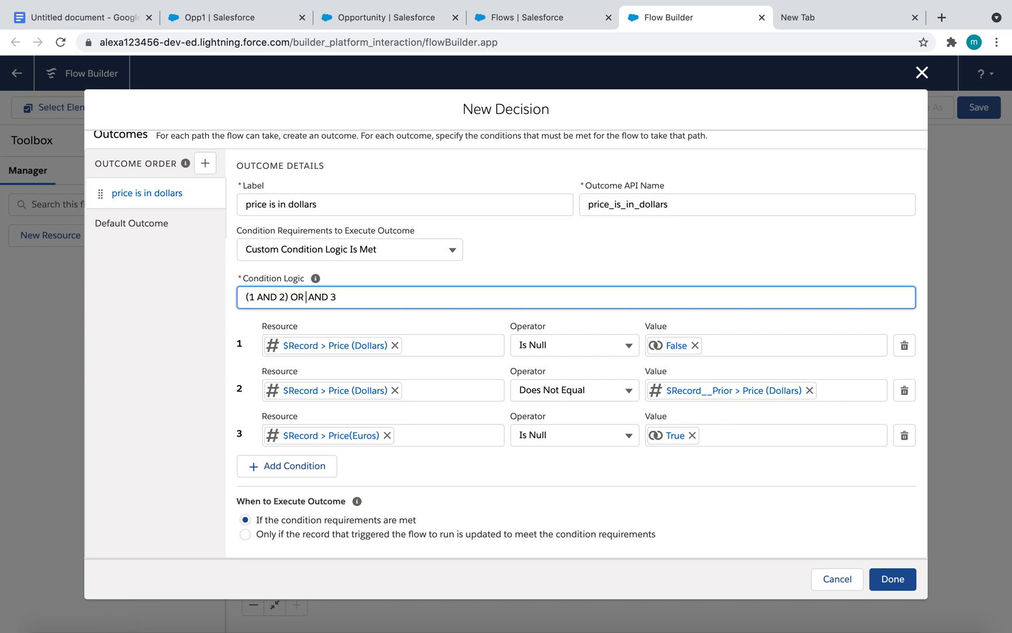
{"action": "type", "text": "(1"}
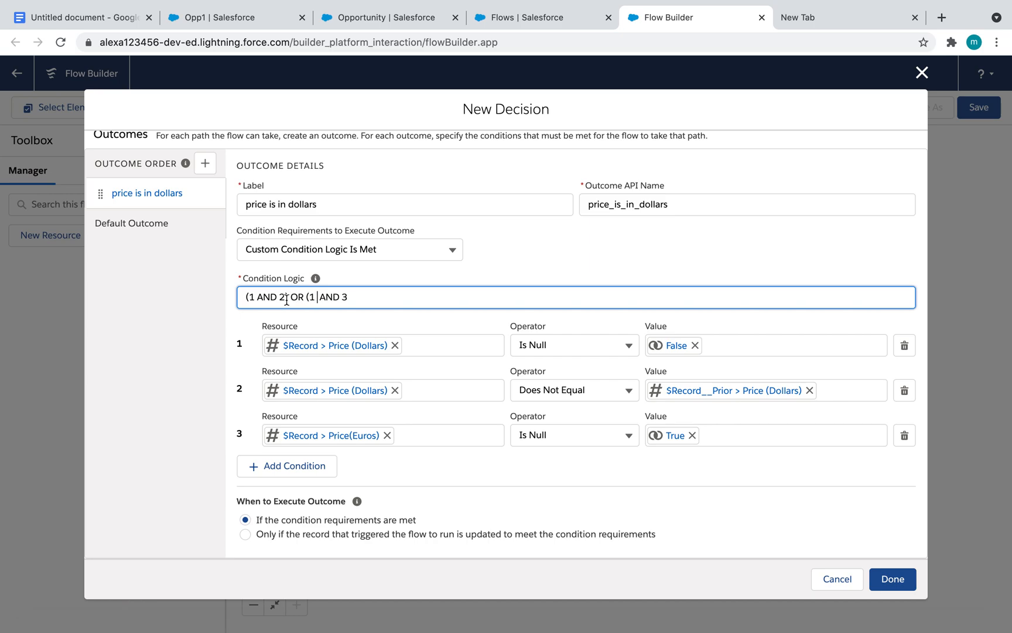
{"action": "left_click", "coordinate": [357, 296]}
{"action": "type", "text": ")"}
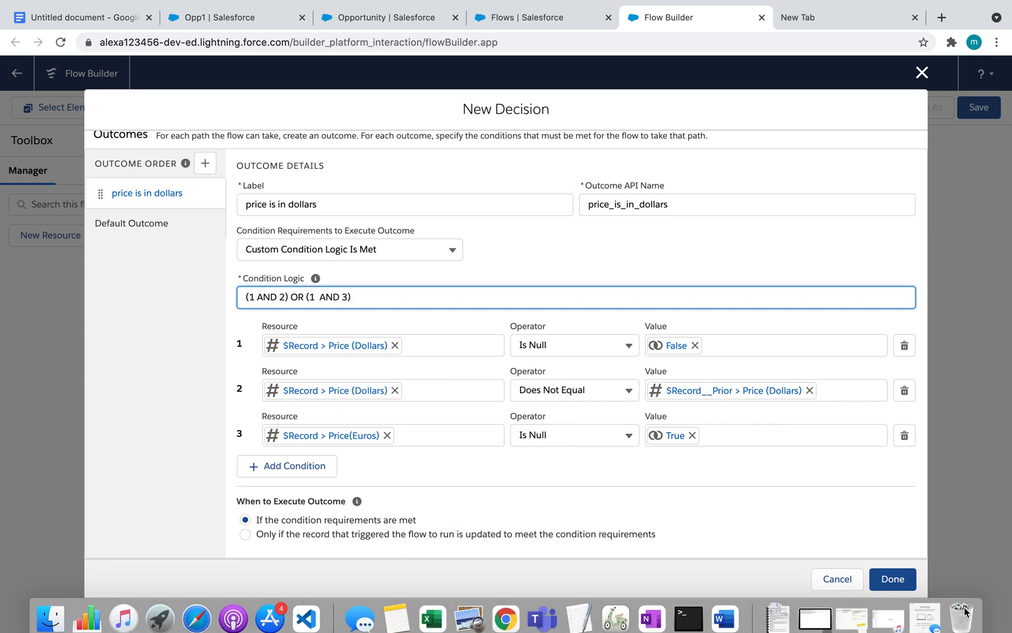
{"action": "left_click", "coordinate": [905, 575]}
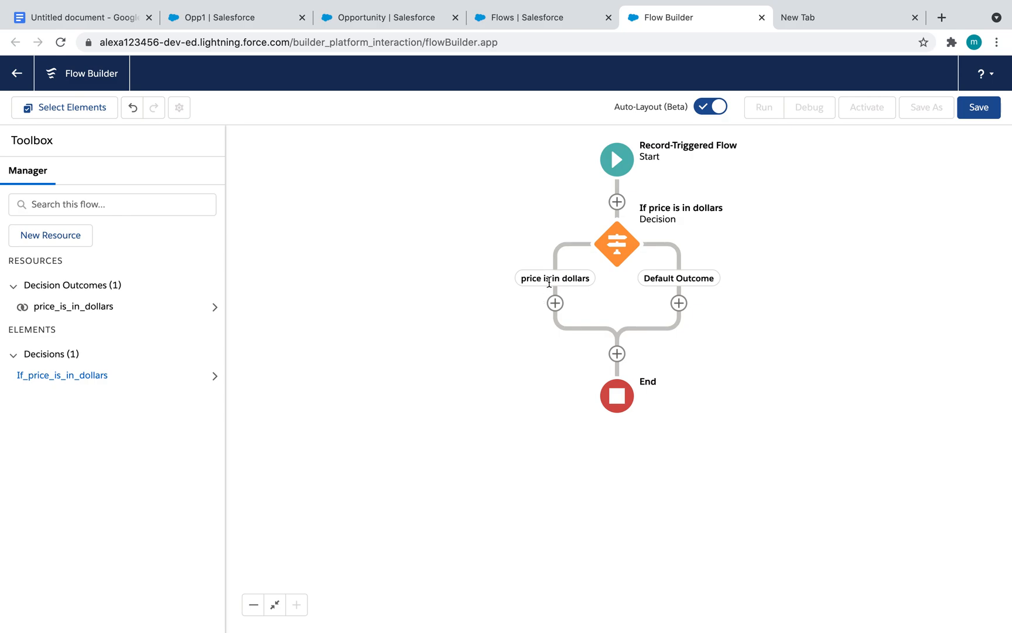
- Reopen the If price is in dollars decision and add a new outcome labelled "price is in euros"
{"action": "double_click", "coordinate": [614, 245]}
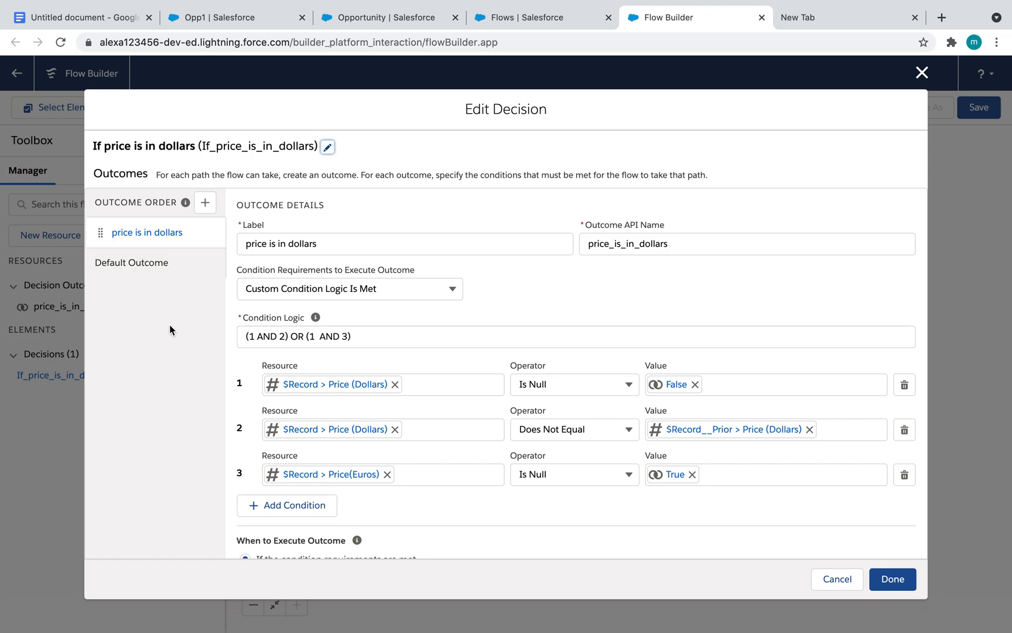
{"action": "left_click", "coordinate": [144, 263]}
{"action": "left_click", "coordinate": [272, 302]}
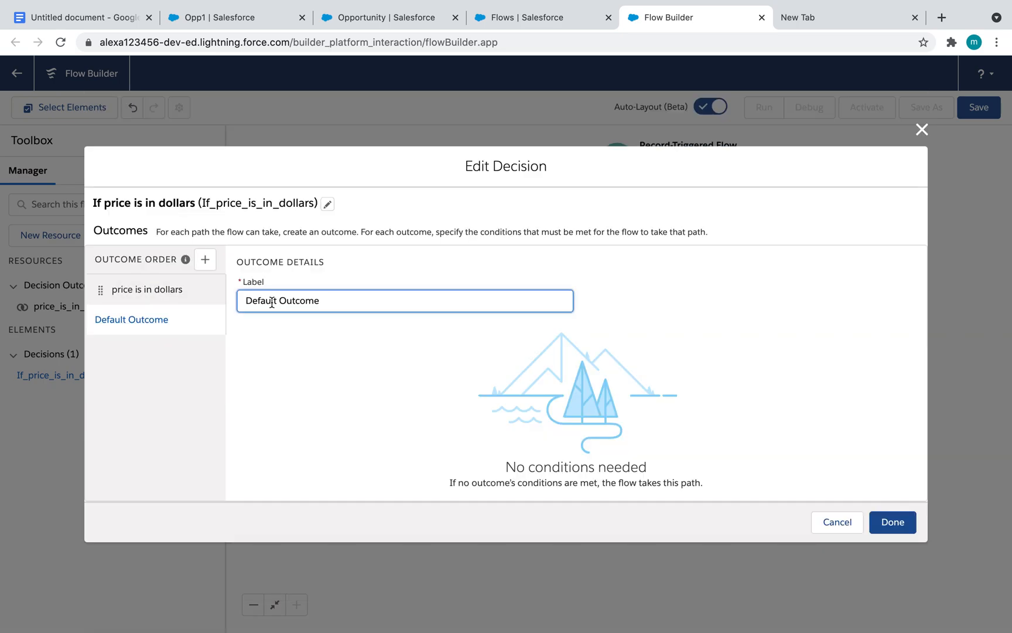
{"action": "left_click", "coordinate": [205, 260]}
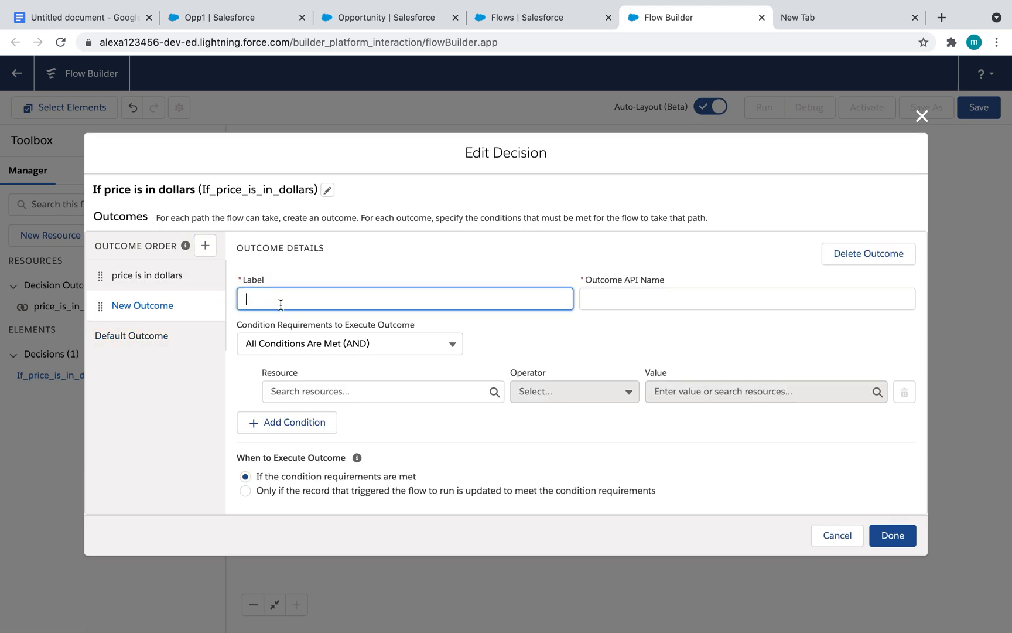
{"action": "type", "text": "price is in euros"}
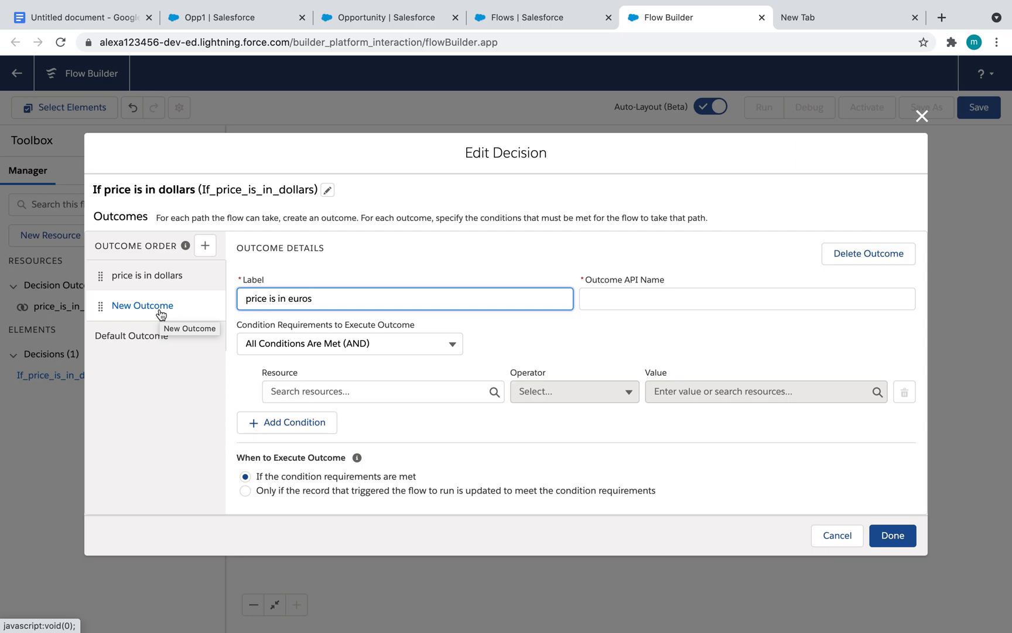
{"action": "left_click", "coordinate": [693, 352]}
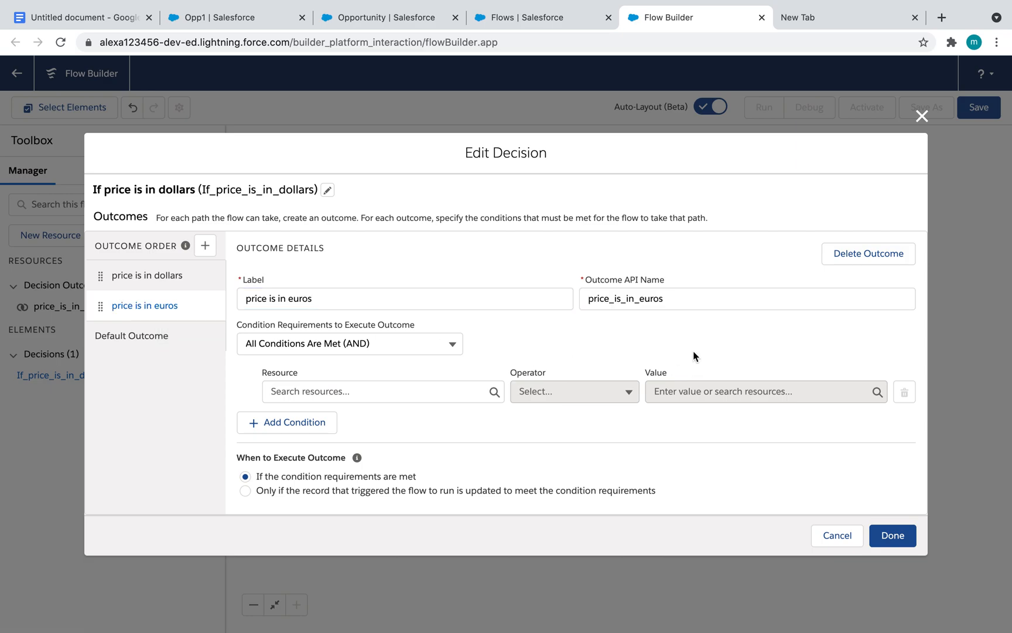
- Define the euro outcome's first condition as $Record > Price_Euros__c with the operator Is Null and the value $GlobalConstant.False
{"action": "left_click", "coordinate": [361, 390]}
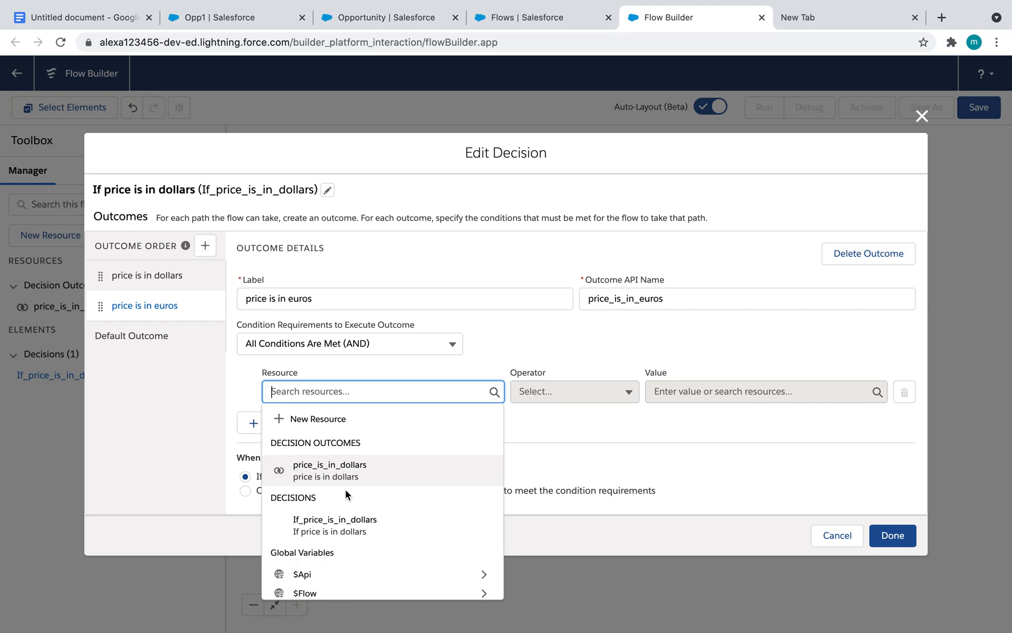
{"action": "scroll", "coordinate": [347, 492], "scroll_direction": "down", "scroll_amount": 5}
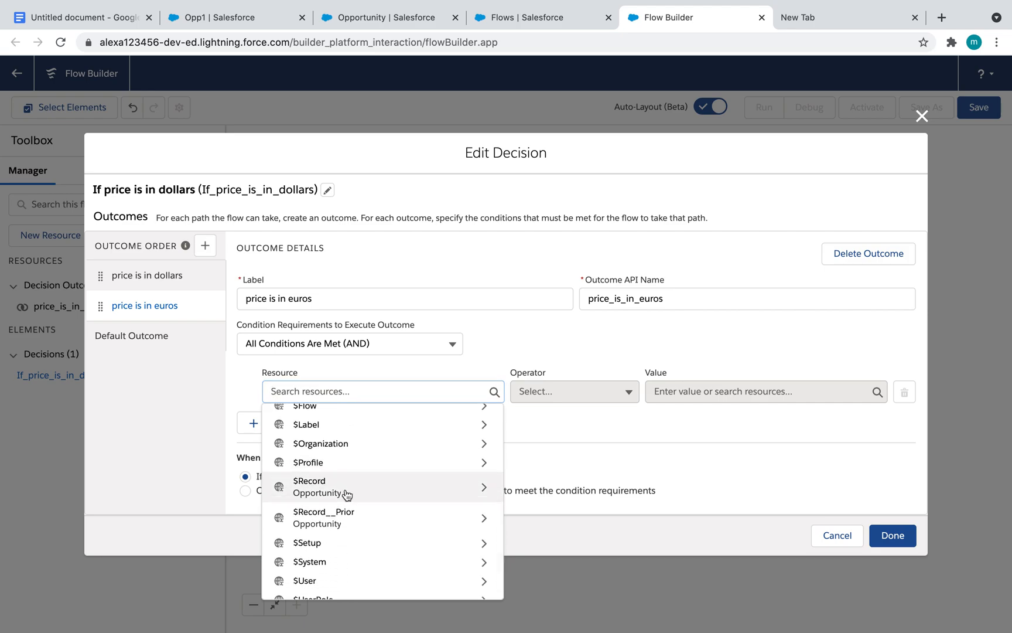
{"action": "left_click", "coordinate": [347, 493]}
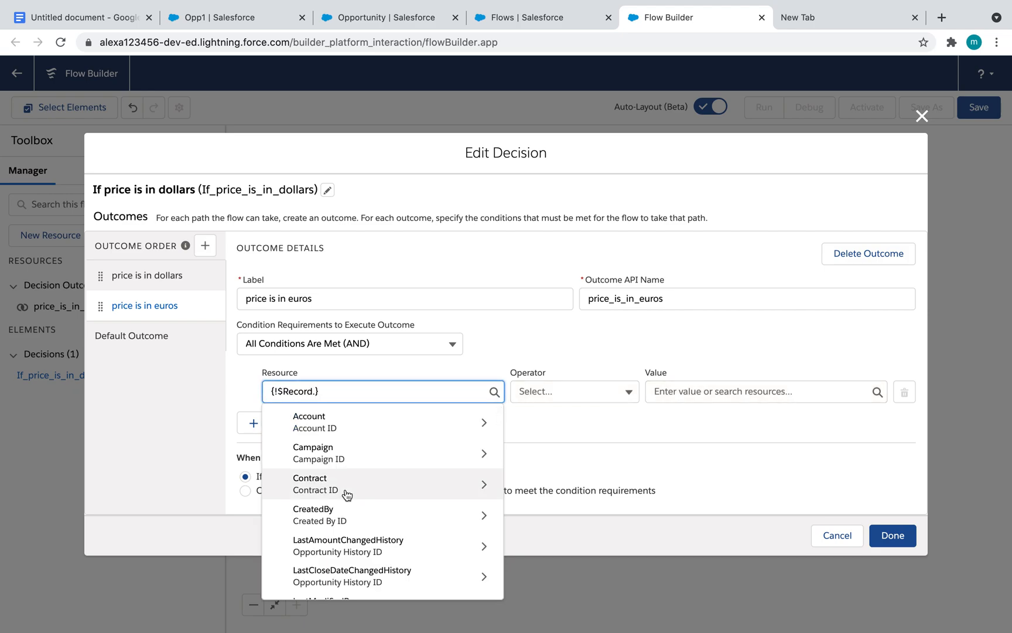
{"action": "type", "text": "pri"}
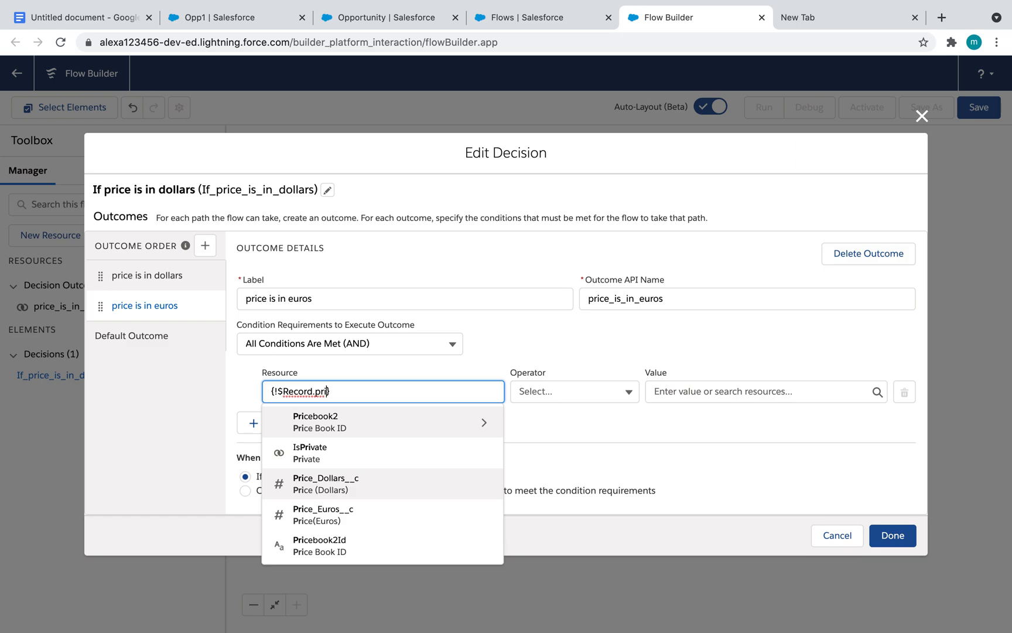
{"action": "left_click", "coordinate": [377, 513]}
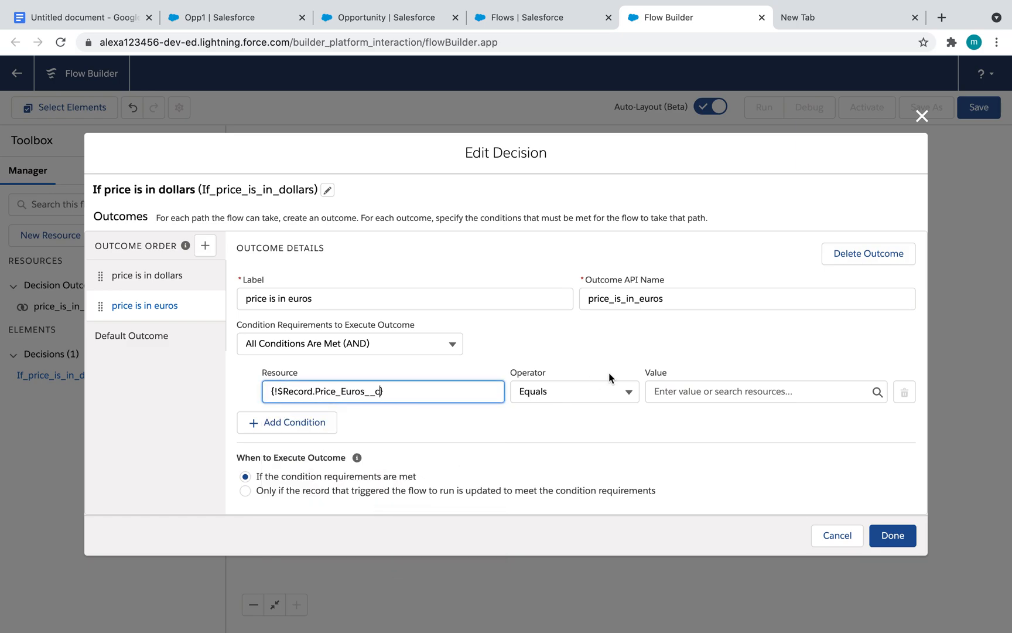
{"action": "left_click", "coordinate": [583, 388]}
{"action": "left_click", "coordinate": [564, 565]}
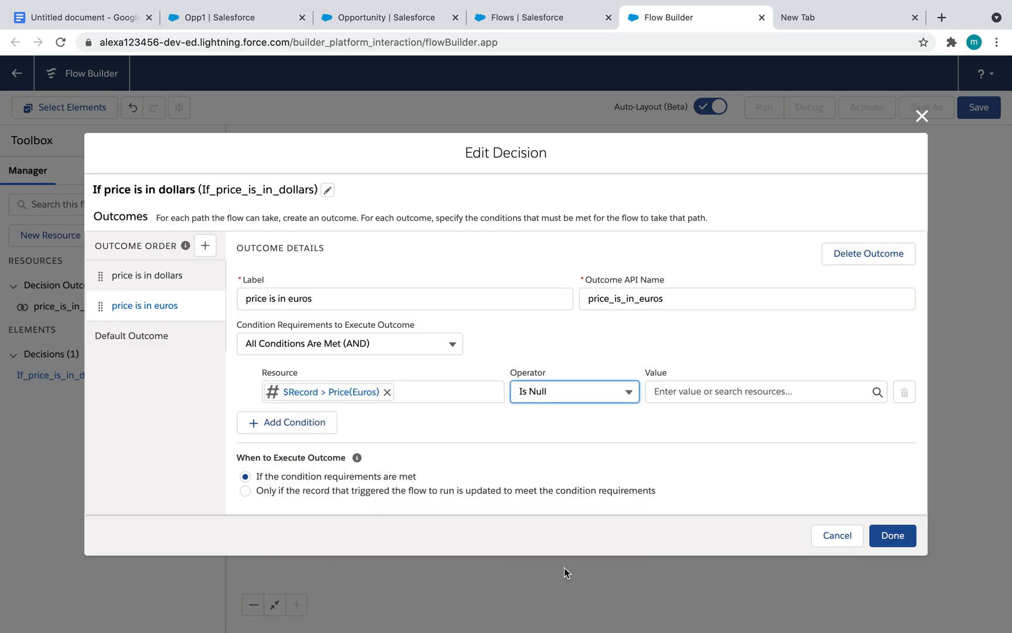
{"action": "left_click", "coordinate": [677, 392]}
{"action": "left_click", "coordinate": [717, 531]}
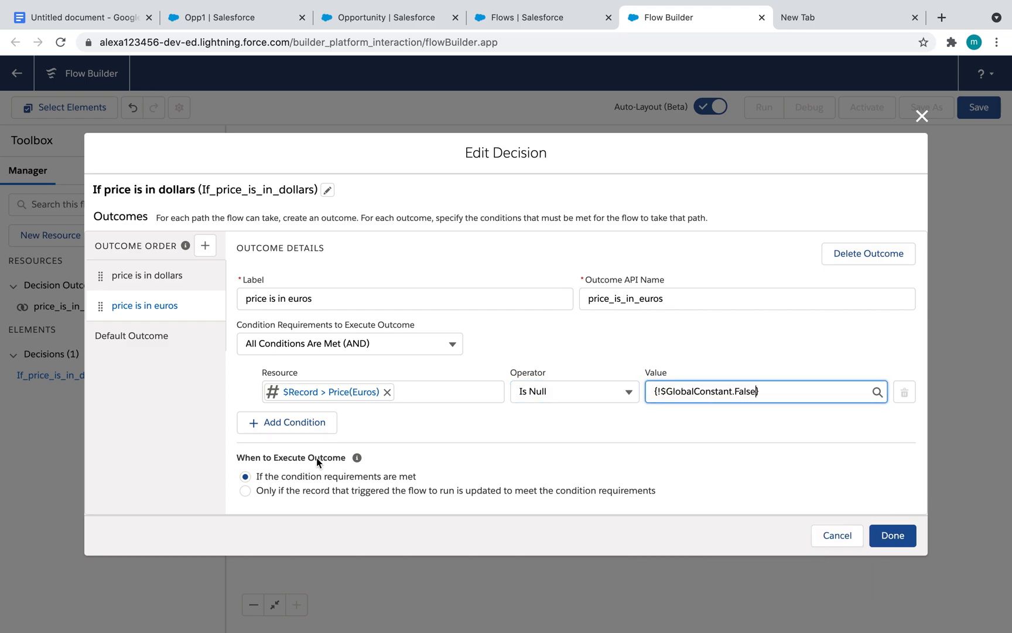
- Add a second condition to the euro outcome for $Record > Price_Euros__c with the operator Does Not Equal
{"action": "left_click", "coordinate": [302, 421]}
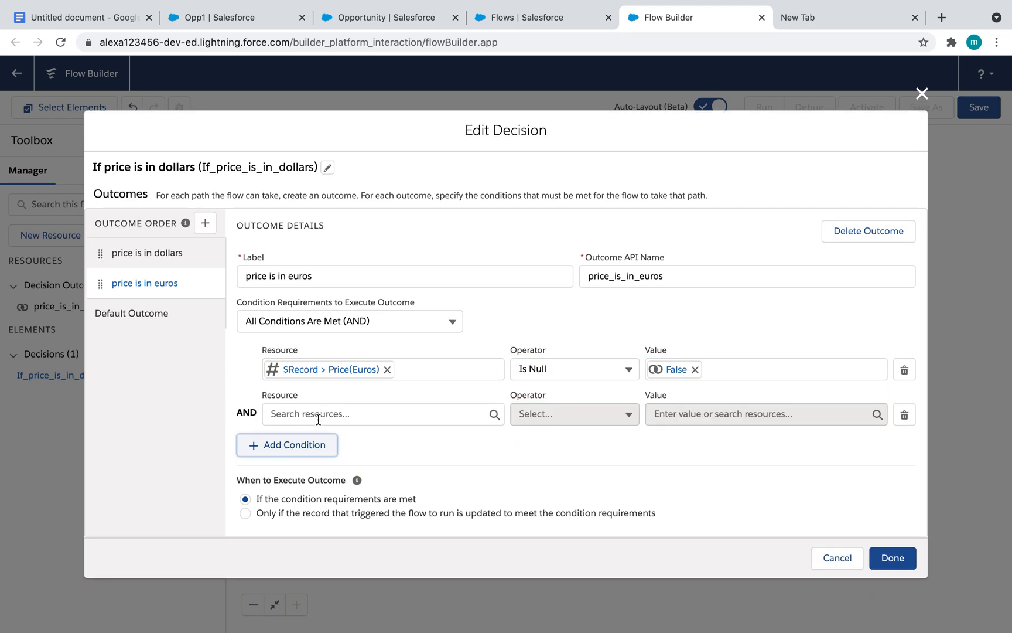
{"action": "left_click", "coordinate": [318, 414]}
{"action": "type", "text": "rec"}
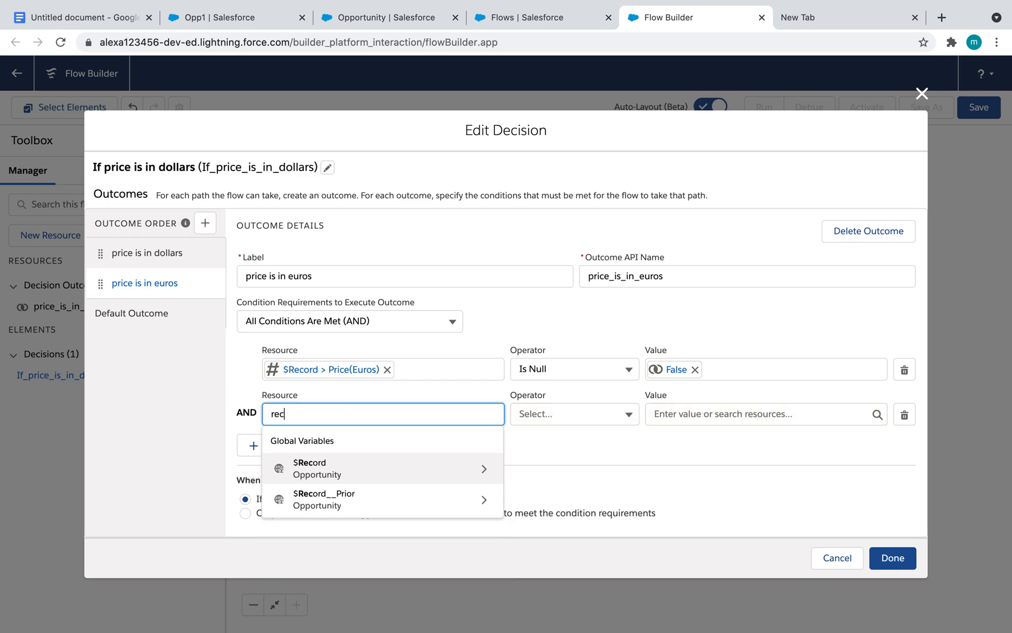
{"action": "left_click", "coordinate": [347, 470]}
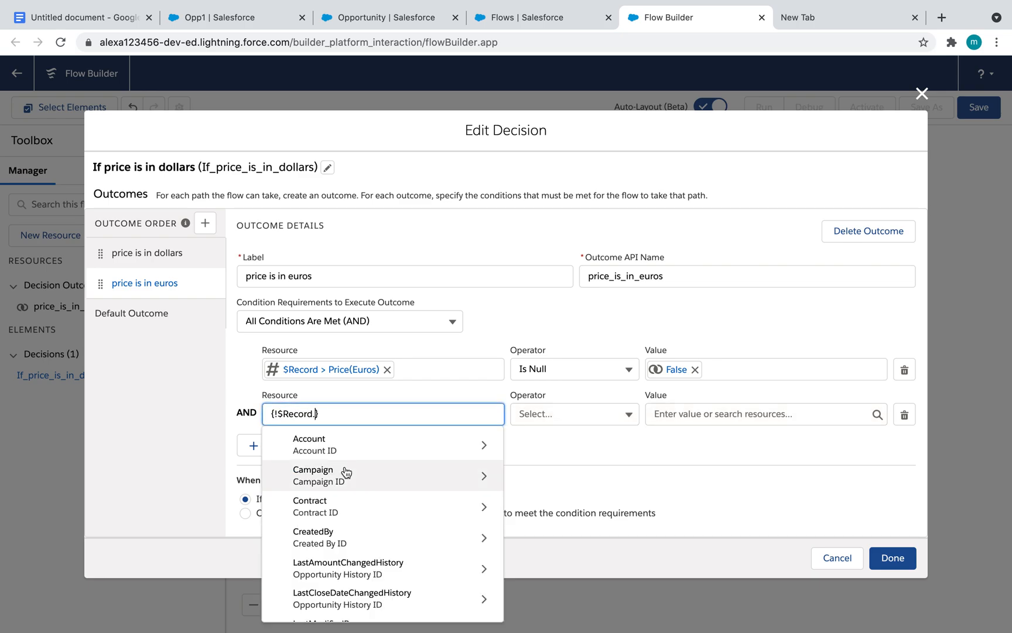
{"action": "type", "text": "pr"}
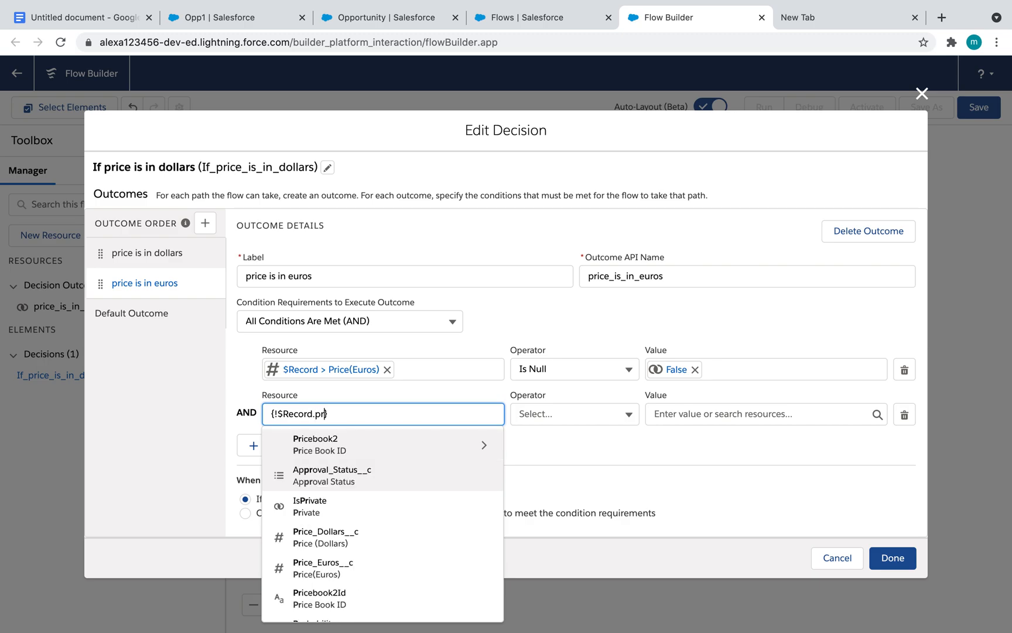
{"action": "left_click", "coordinate": [366, 563]}
{"action": "left_click", "coordinate": [555, 416]}
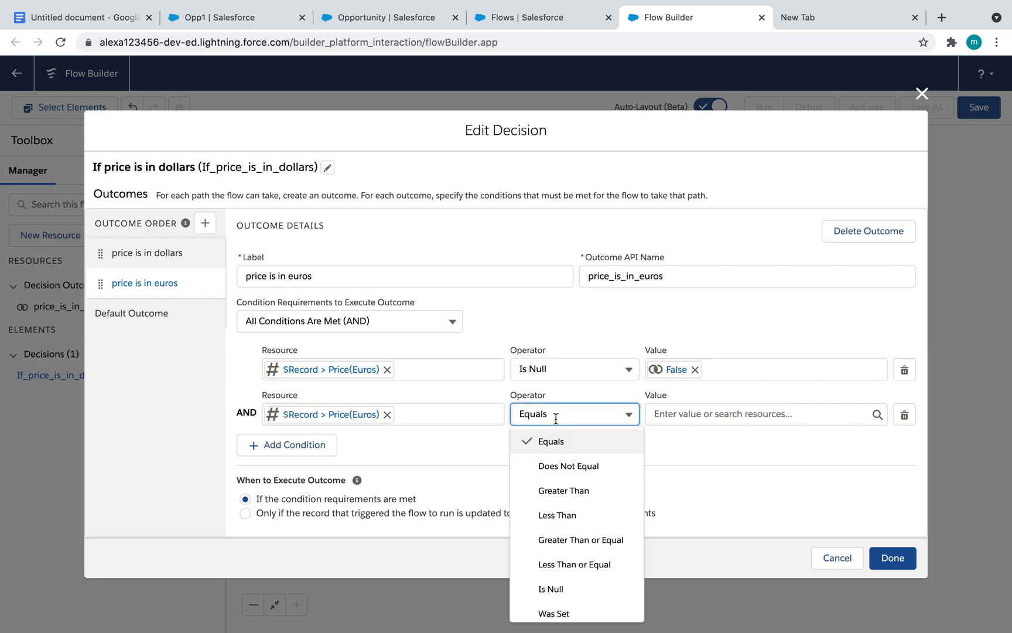
{"action": "left_click", "coordinate": [560, 472]}
- Set the value of the euro outcome's second condition to $Record__Prior > Price_Euros__c
{"action": "left_click", "coordinate": [681, 417]}
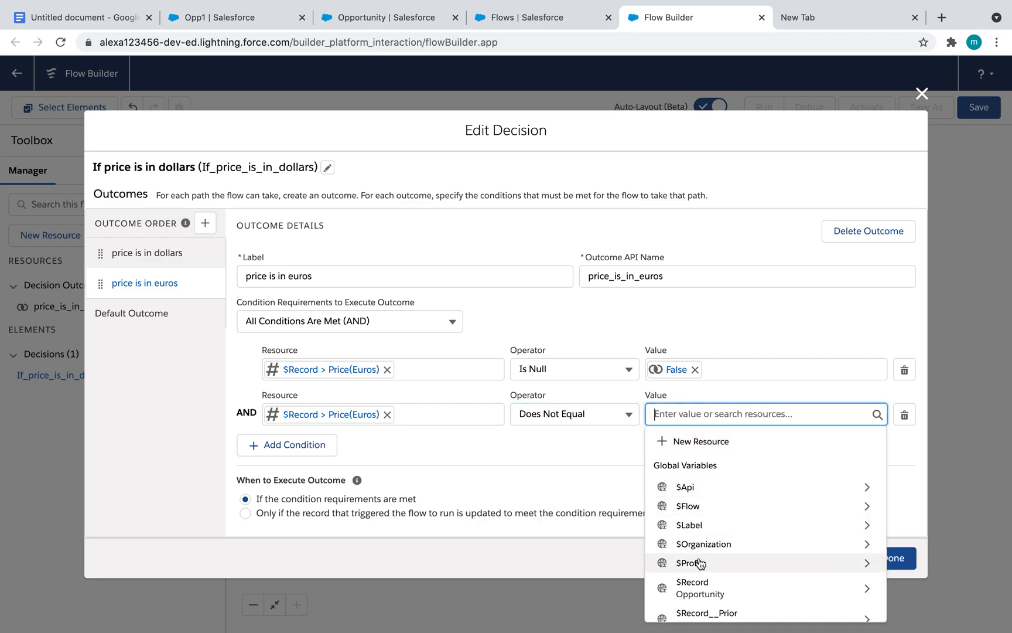
{"action": "left_click", "coordinate": [704, 611]}
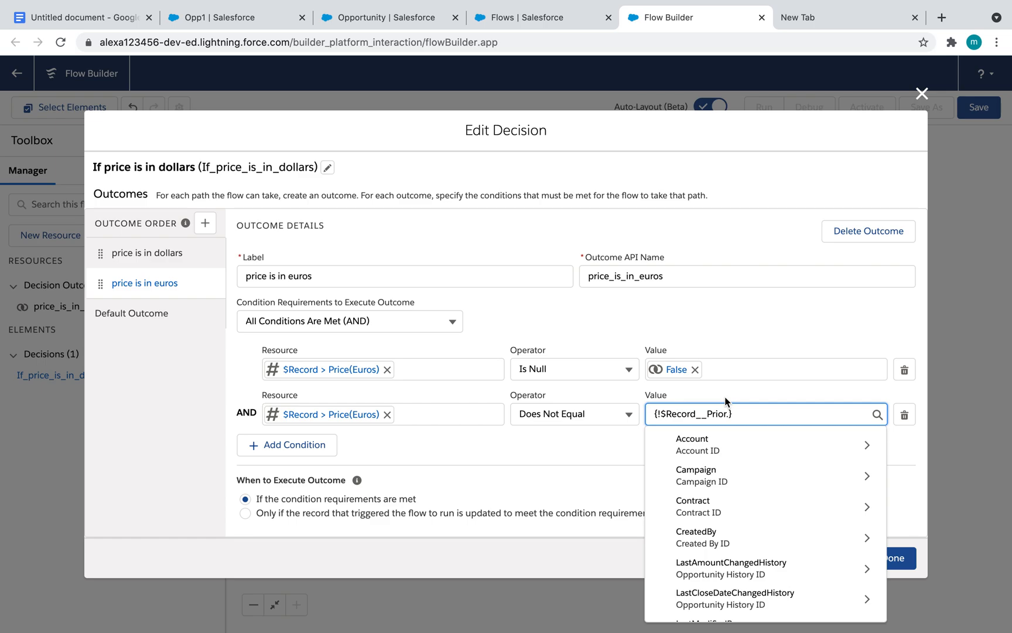
{"action": "type", "text": "pr"}
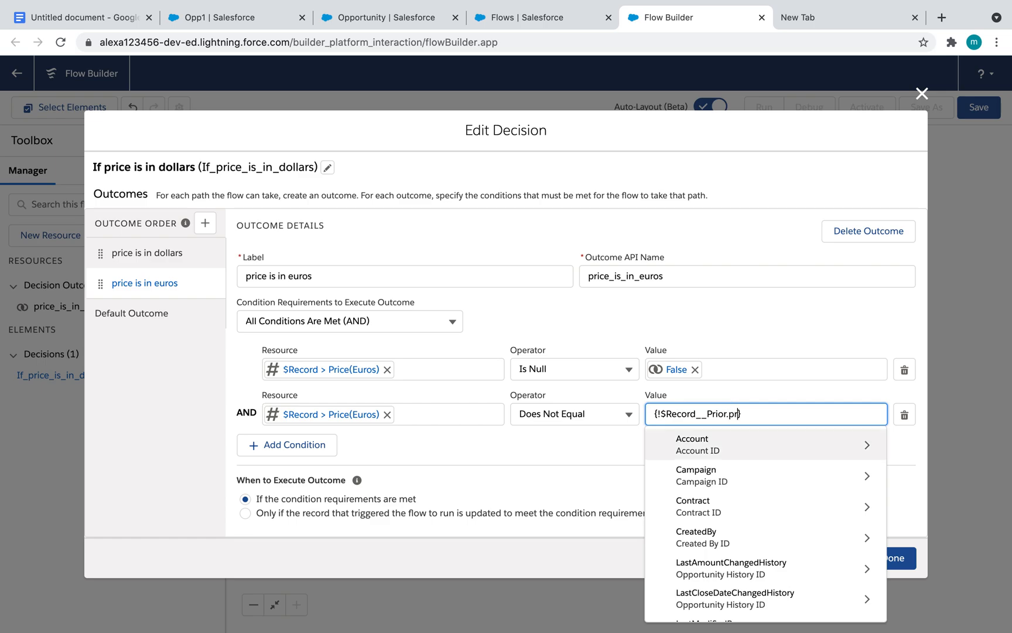
{"action": "type", "text": "ice"}
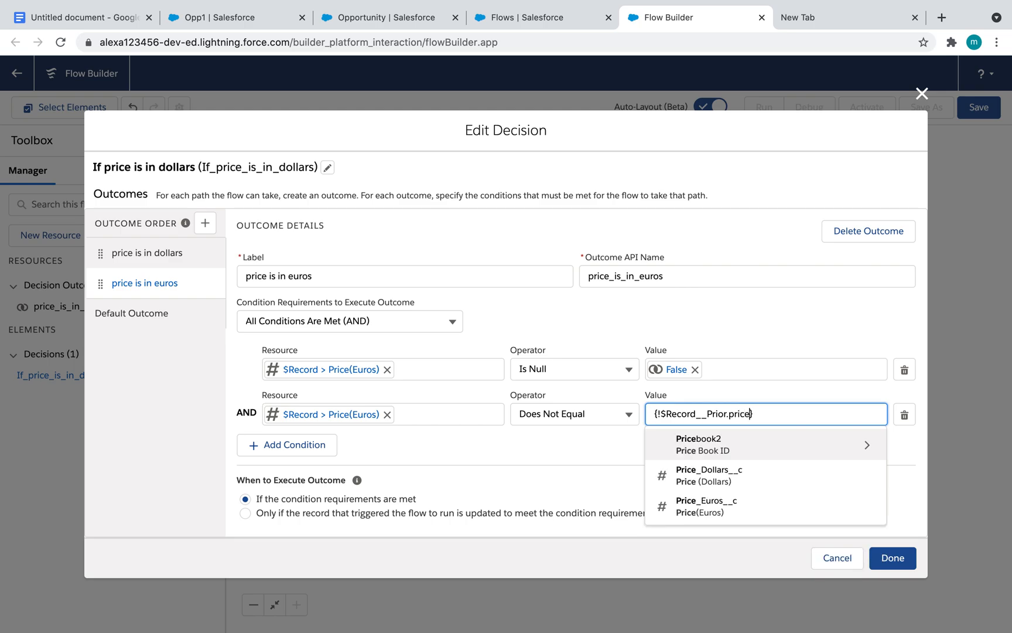
{"action": "left_click", "coordinate": [719, 511]}
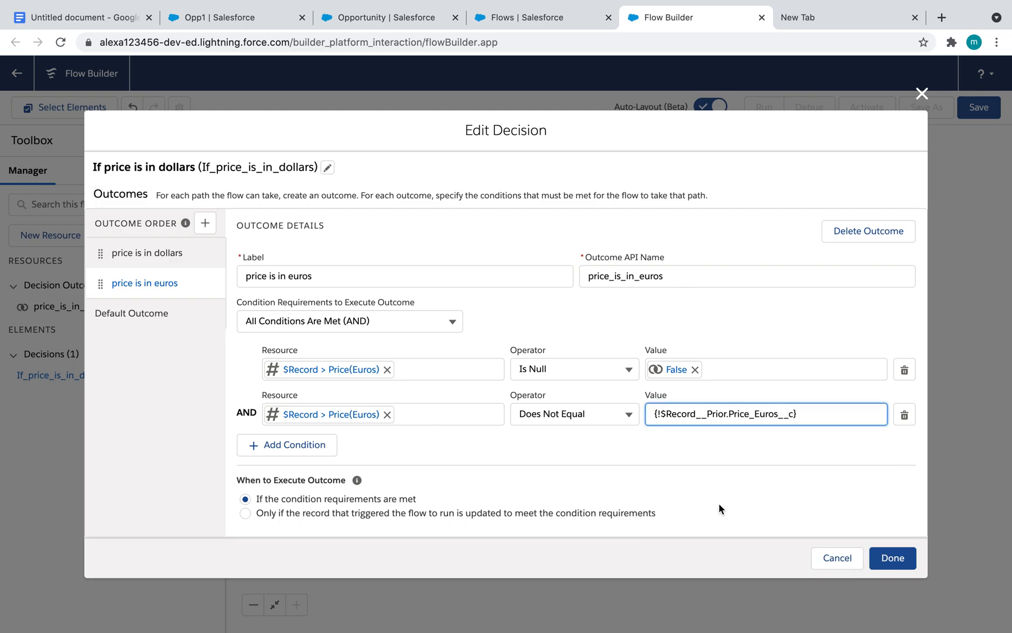
- Add a third condition to the euro outcome: $Record > Price_Dollars__c with the operator Is Null and the value $GlobalConstant.True
{"action": "left_click", "coordinate": [316, 444]}
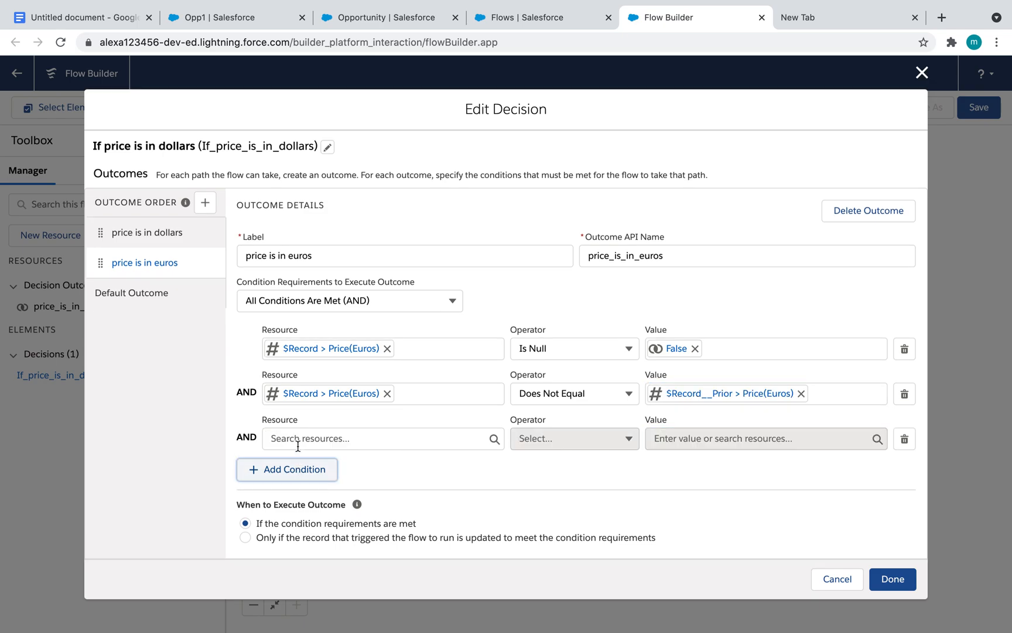
{"action": "left_click", "coordinate": [316, 438]}
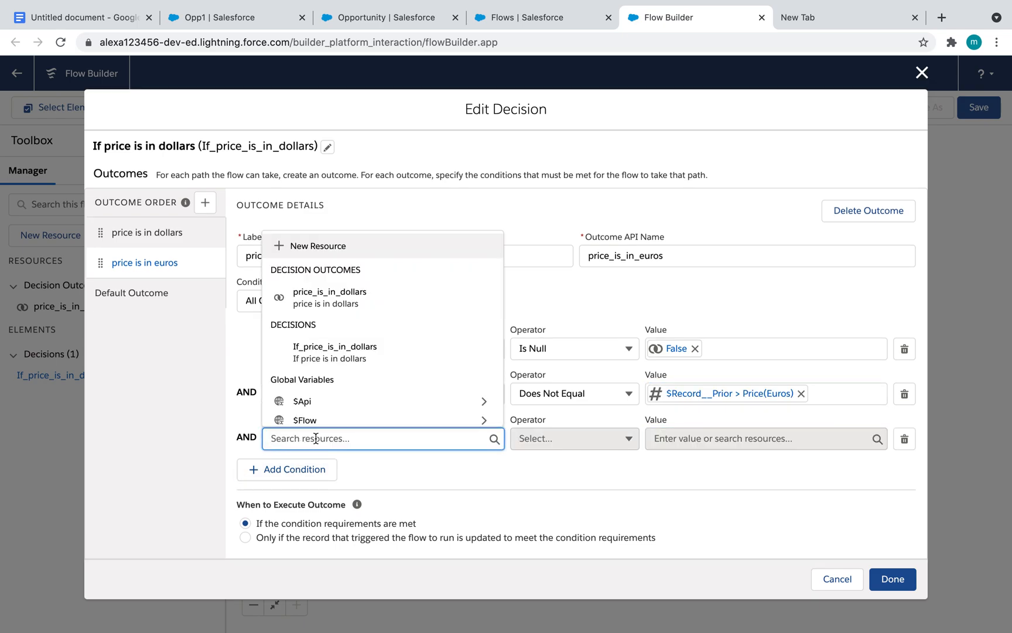
{"action": "type", "text": "rec"}
{"action": "left_click", "coordinate": [366, 388]}
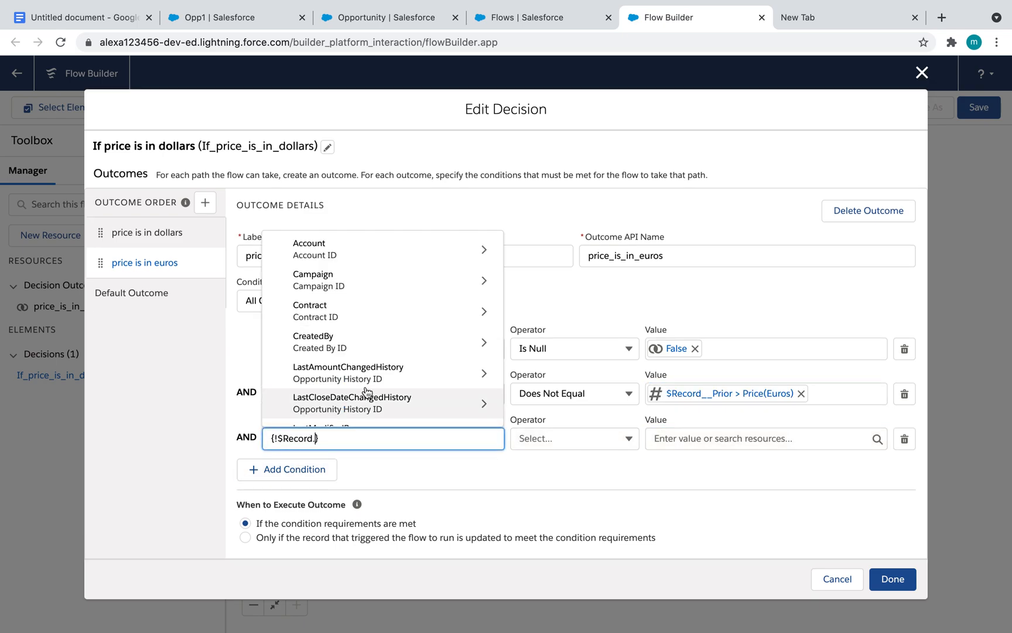
{"action": "type", "text": "pric"}
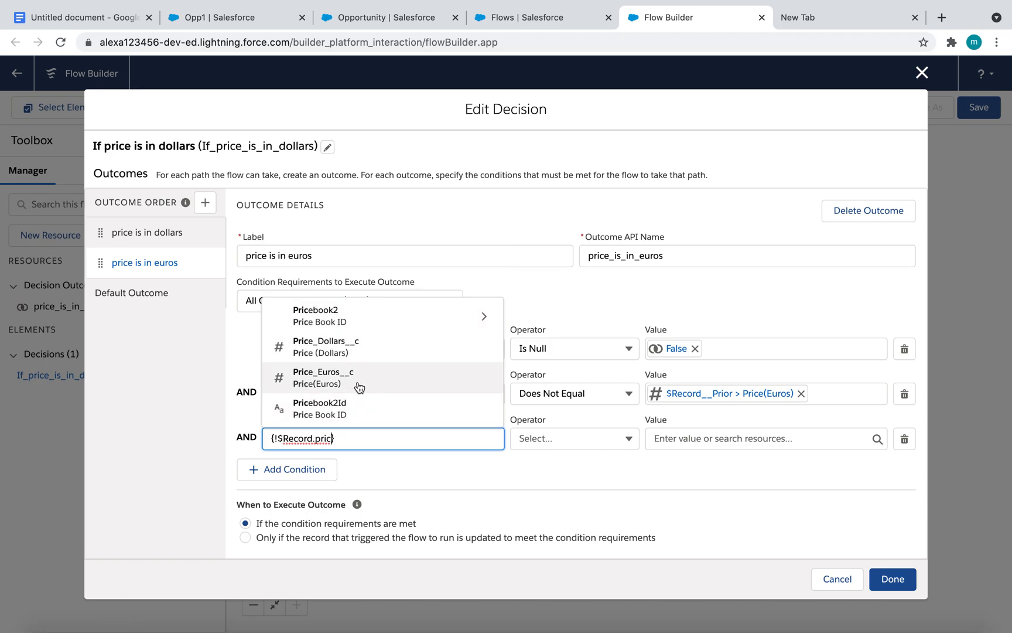
{"action": "left_click", "coordinate": [355, 351]}
{"action": "left_click", "coordinate": [596, 433]}
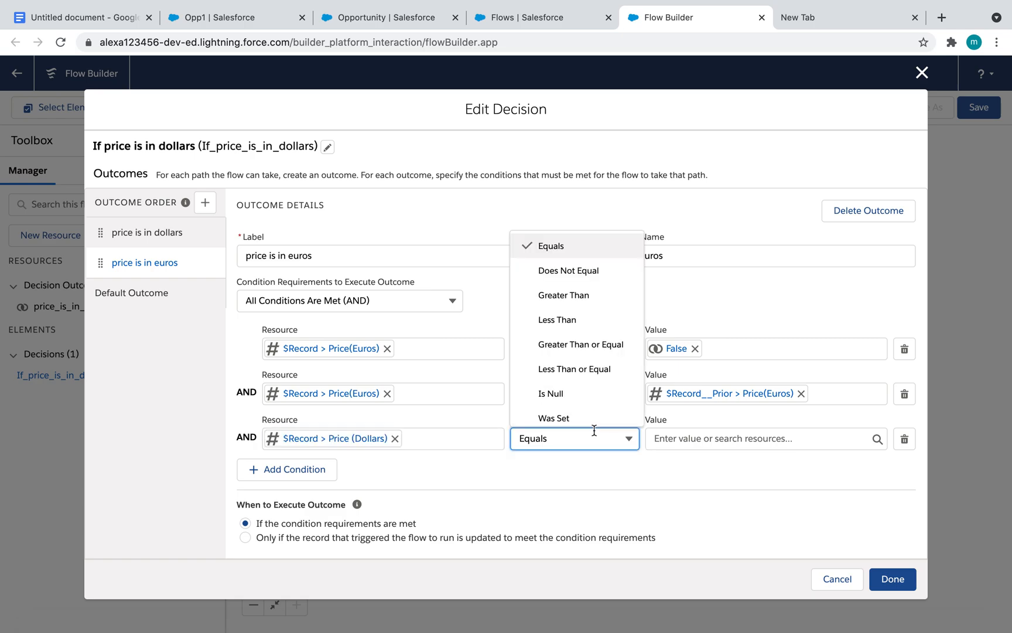
{"action": "left_click", "coordinate": [560, 391]}
{"action": "left_click", "coordinate": [671, 433]}
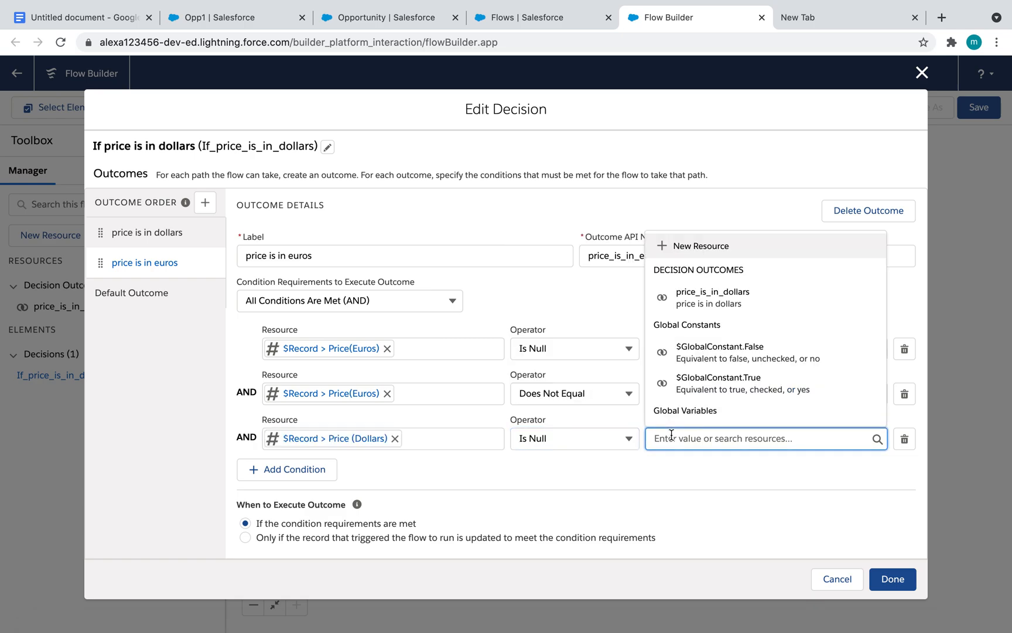
{"action": "left_click", "coordinate": [704, 379]}
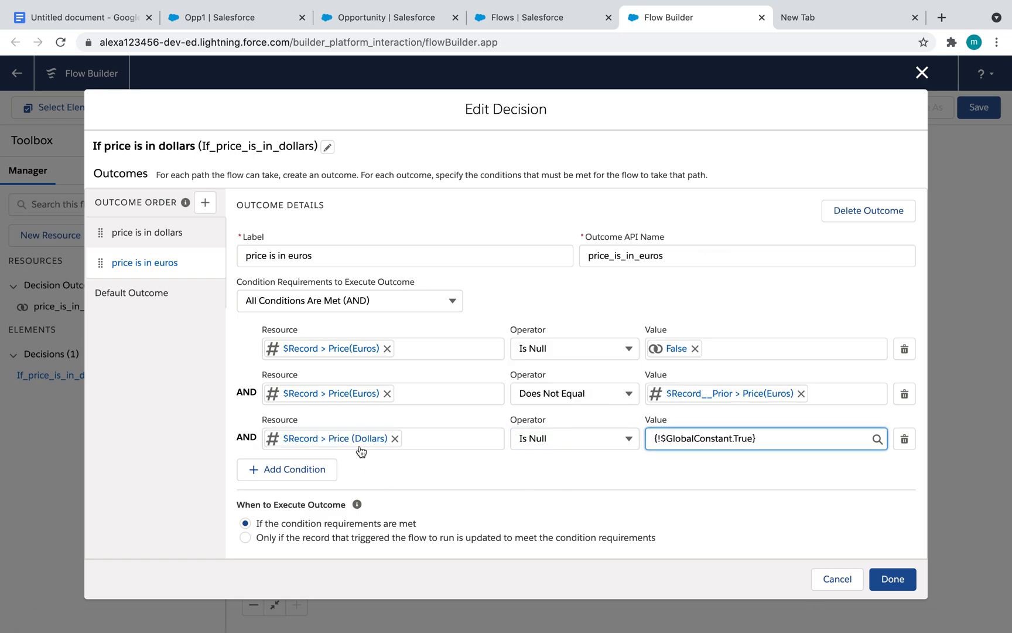
- Switch the euro outcome to custom condition logic, enter (1 AND 2) OR (1 AND 3), and finish editing the decision
{"action": "left_click", "coordinate": [400, 302]}
{"action": "left_click", "coordinate": [361, 376]}
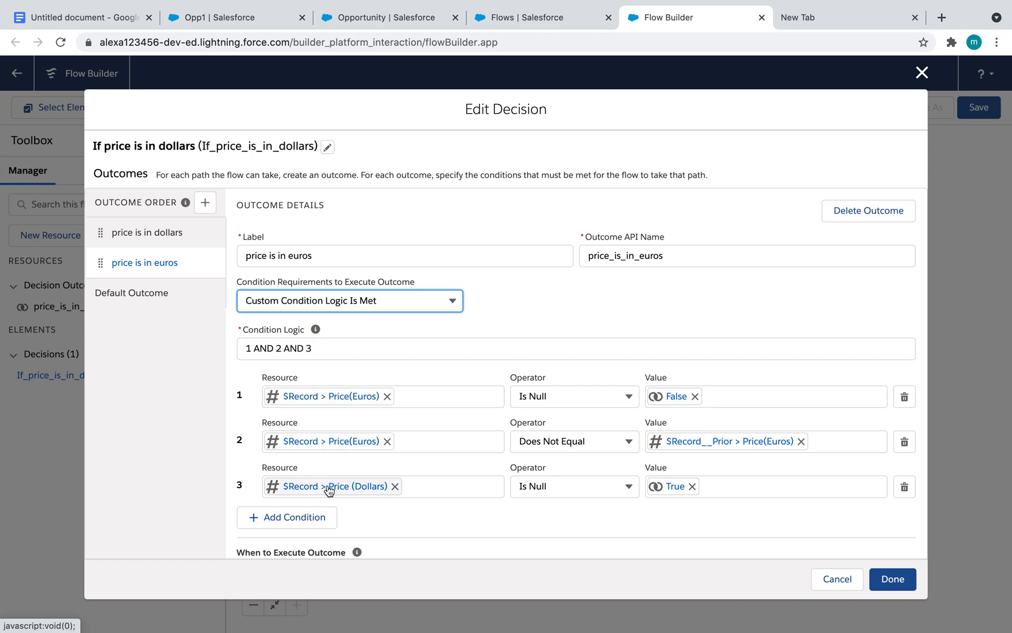
{"action": "left_click", "coordinate": [280, 348]}
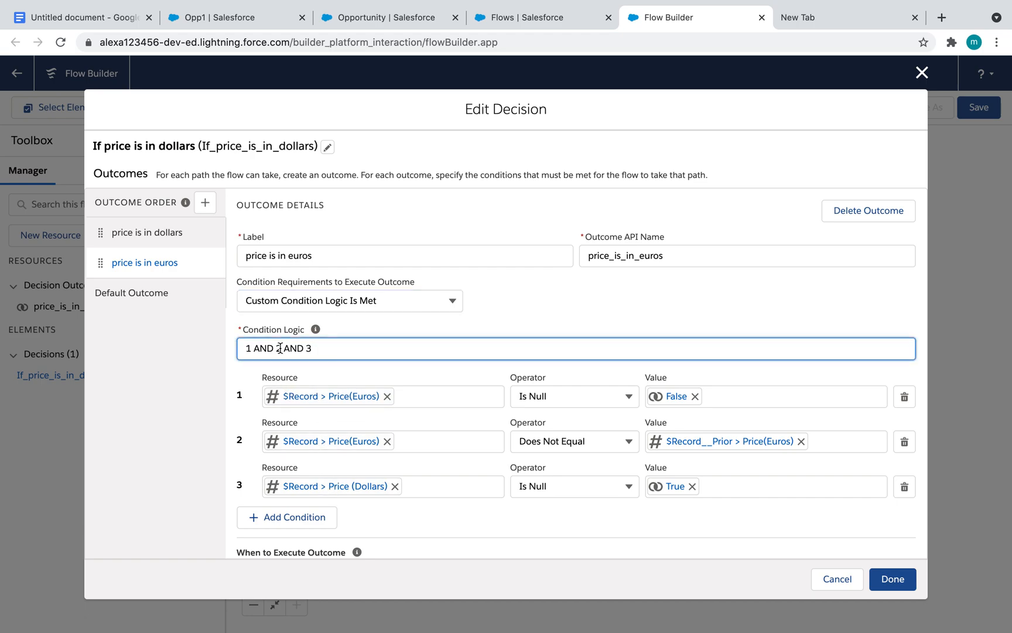
{"action": "type", "text": ")"}
{"action": "key", "text": "Left"}
{"action": "key", "text": "Left"}
{"action": "key", "text": "Left"}
{"action": "key", "text": "Left"}
{"action": "key", "text": "Left"}
{"action": "key", "text": "Left"}
{"action": "key", "text": "Left"}
{"action": "key", "text": "Left"}
{"action": "type", "text": "("}
{"action": "key", "text": "End"}
{"action": "key", "text": "Left"}
{"action": "key", "text": "Left"}
{"action": "key", "text": "BackSpace"}
{"action": "key", "text": "BackSpace"}
{"action": "key", "text": "BackSpace"}
{"action": "type", "text": "OR (1 AND  3)"}
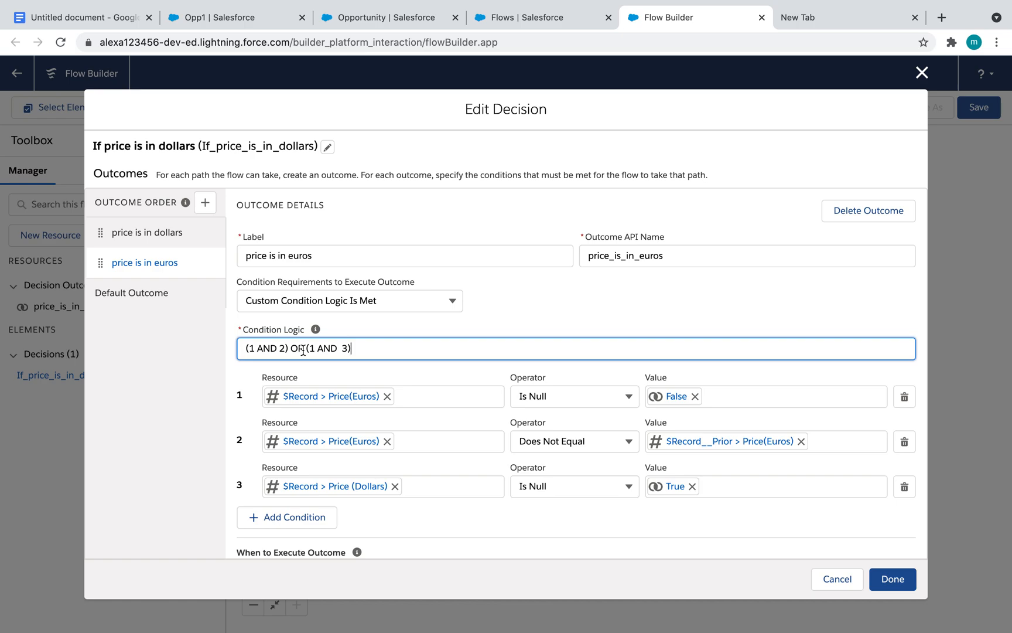
{"action": "scroll", "coordinate": [360, 356], "scroll_direction": "down", "scroll_amount": 2}
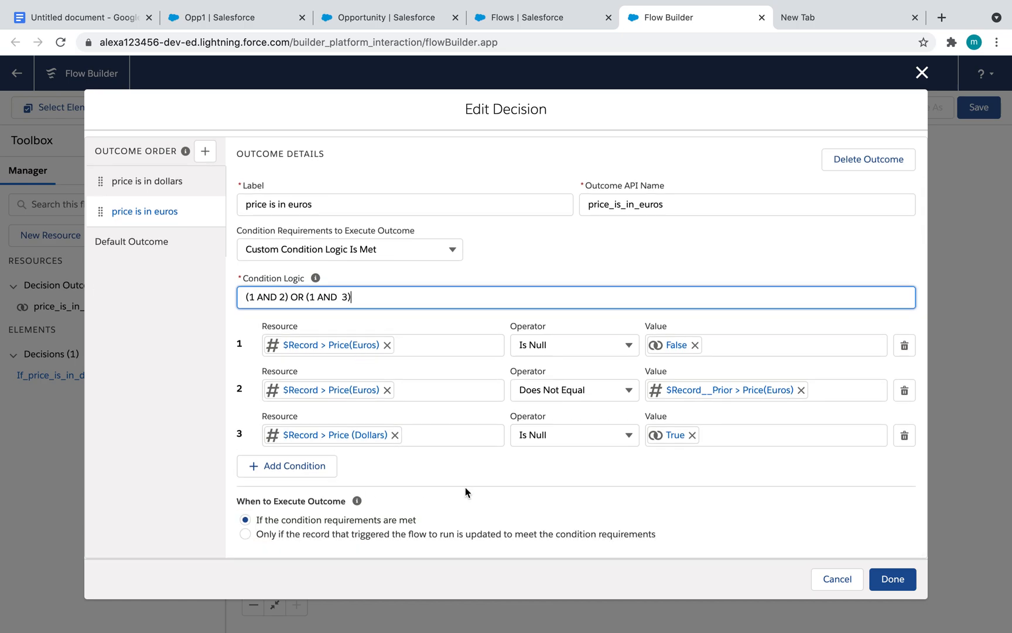
{"action": "left_click", "coordinate": [890, 580]}
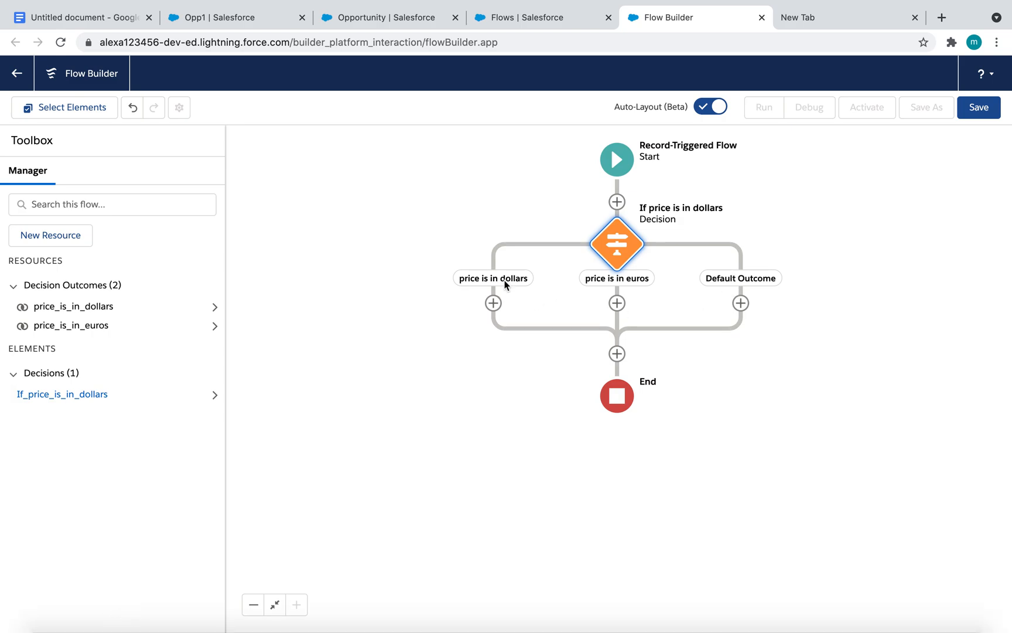
{"action": "left_click", "coordinate": [627, 252]}
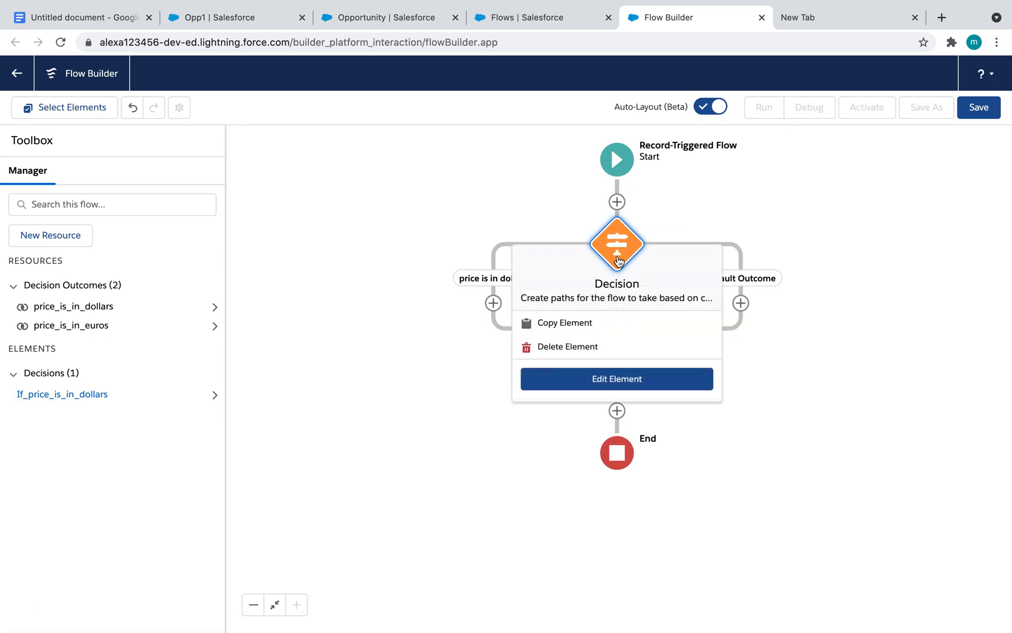
{"action": "left_click", "coordinate": [618, 254]}
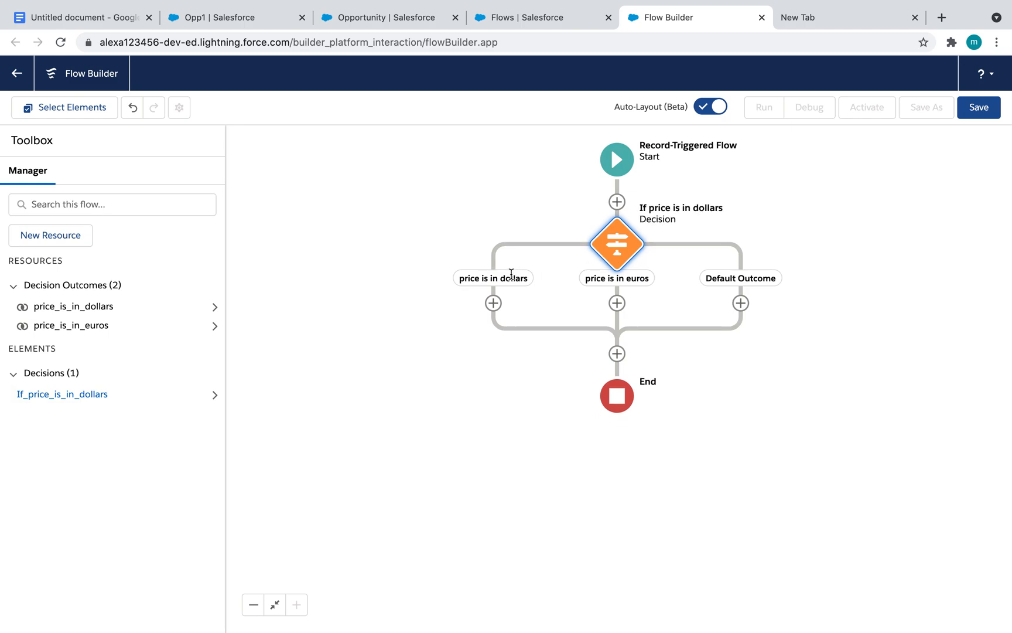
- Add an Assignment element on the "price is in dollars" path and label it "Assign price to euros"
{"action": "left_click", "coordinate": [493, 303]}
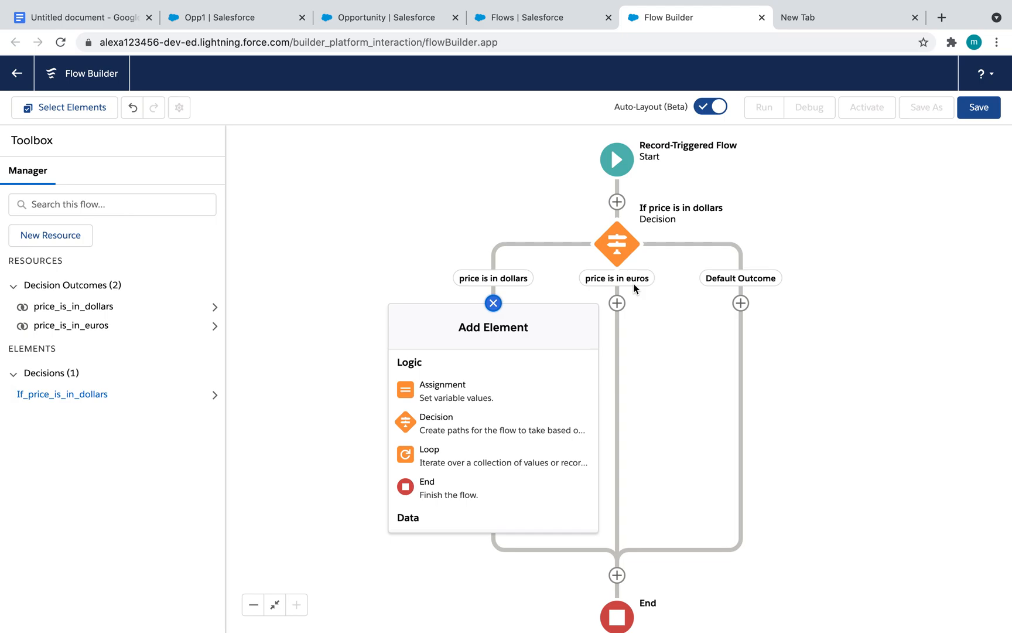
{"action": "left_click", "coordinate": [445, 401]}
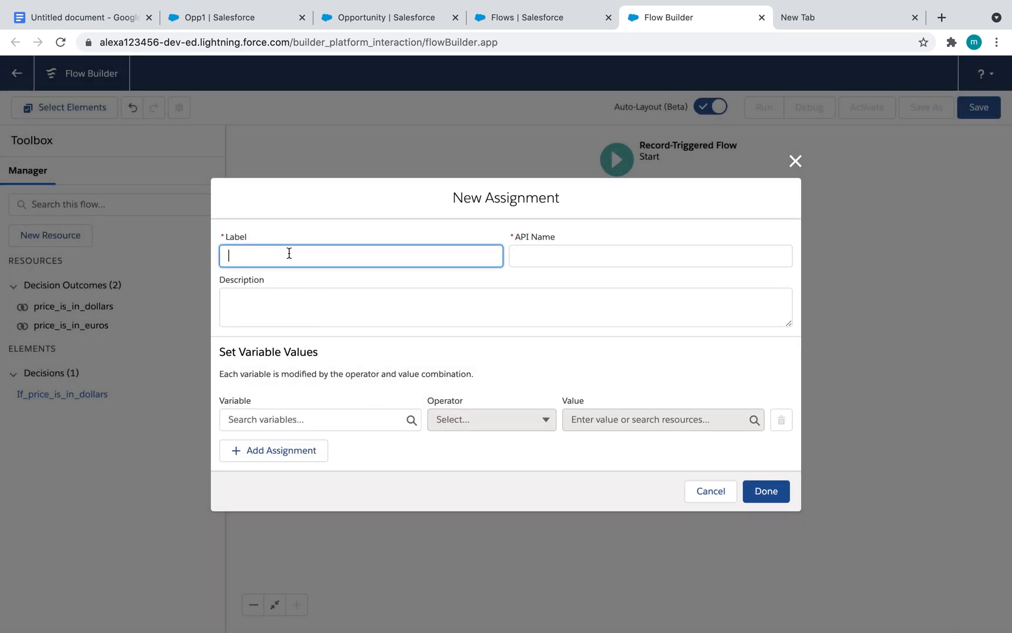
{"action": "type", "text": "Assign price to euros"}
{"action": "left_click", "coordinate": [493, 319]}
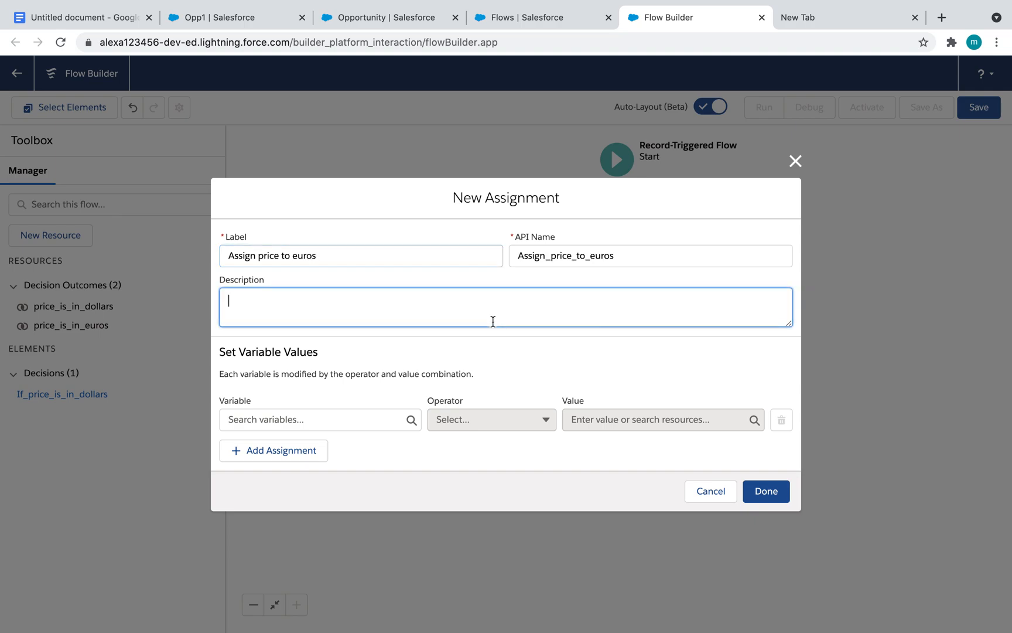
- Choose $Record > Price_Euros__c as the variable that the assignment sets
{"action": "left_click", "coordinate": [377, 421]}
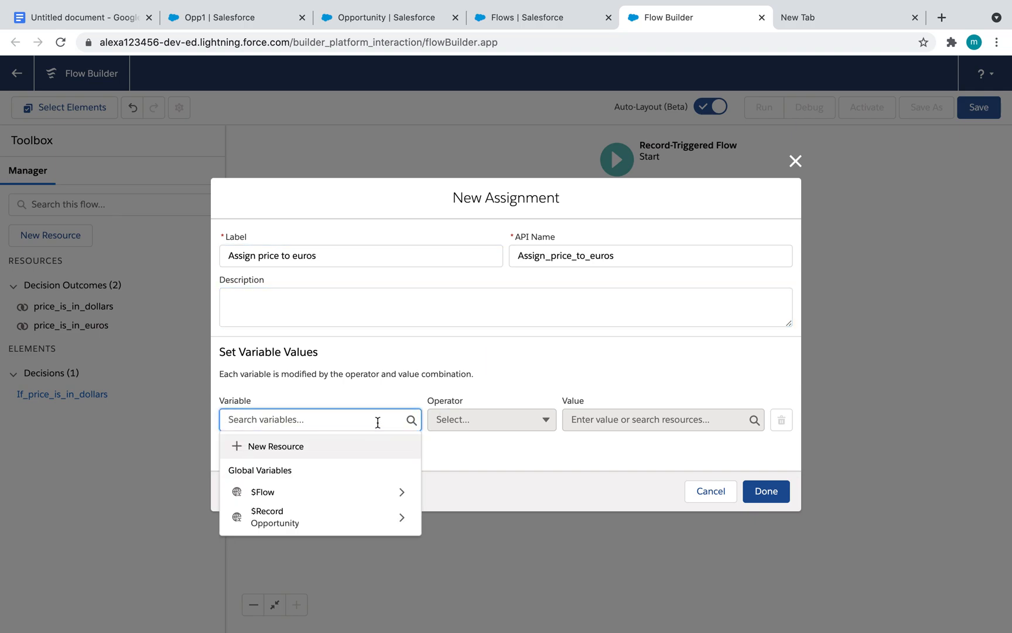
{"action": "left_click", "coordinate": [316, 518]}
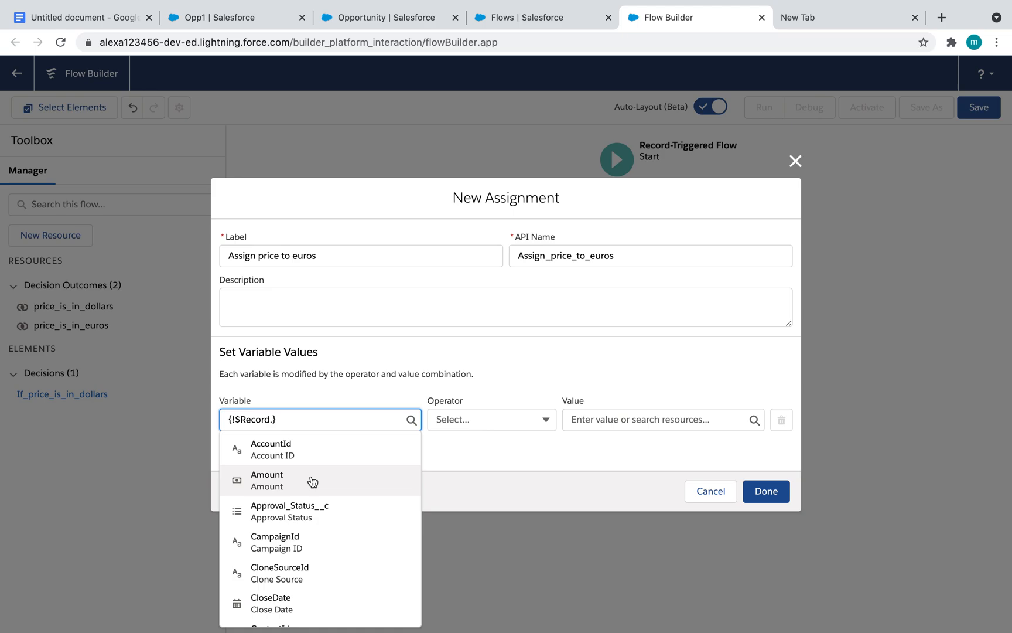
{"action": "type", "text": "price"}
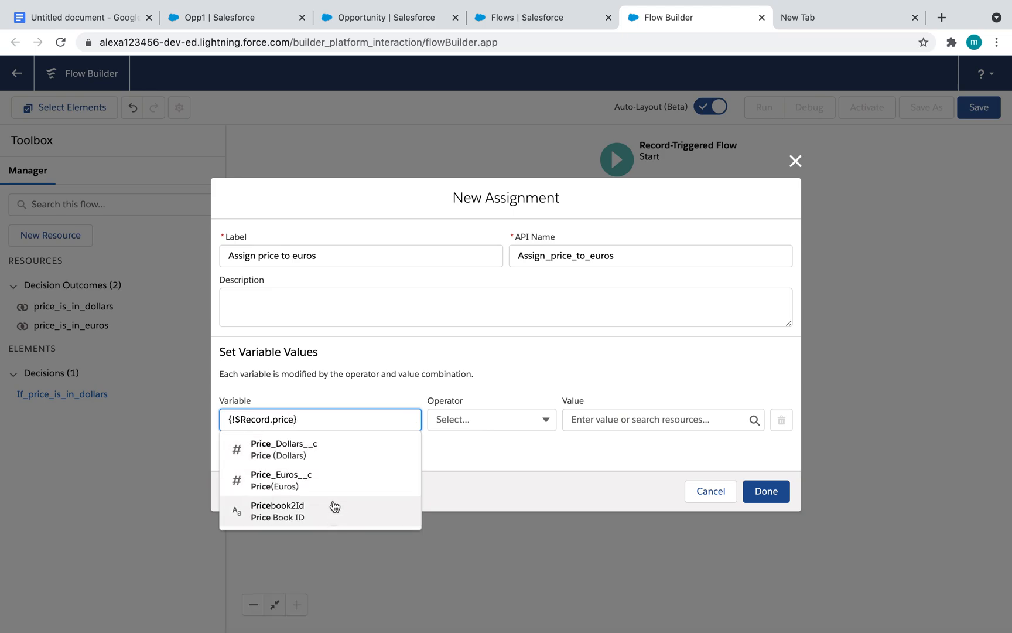
{"action": "left_click", "coordinate": [332, 485]}
- Begin creating a new resource to supply the value for the $Record > Price(Euros) assignment
{"action": "left_click", "coordinate": [613, 416]}
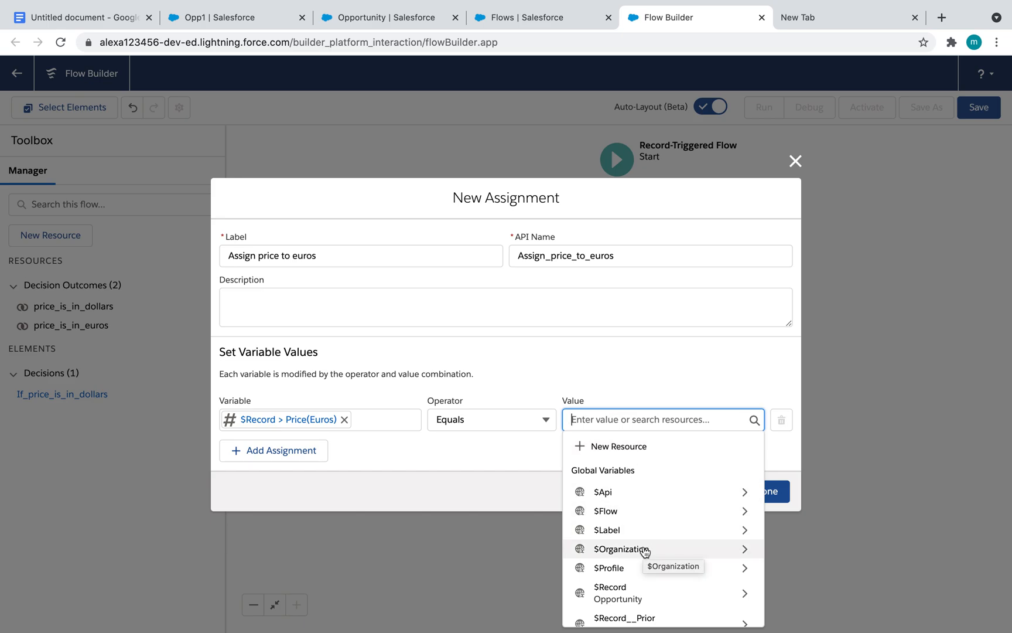
{"action": "scroll", "coordinate": [645, 551], "scroll_direction": "down", "scroll_amount": 2}
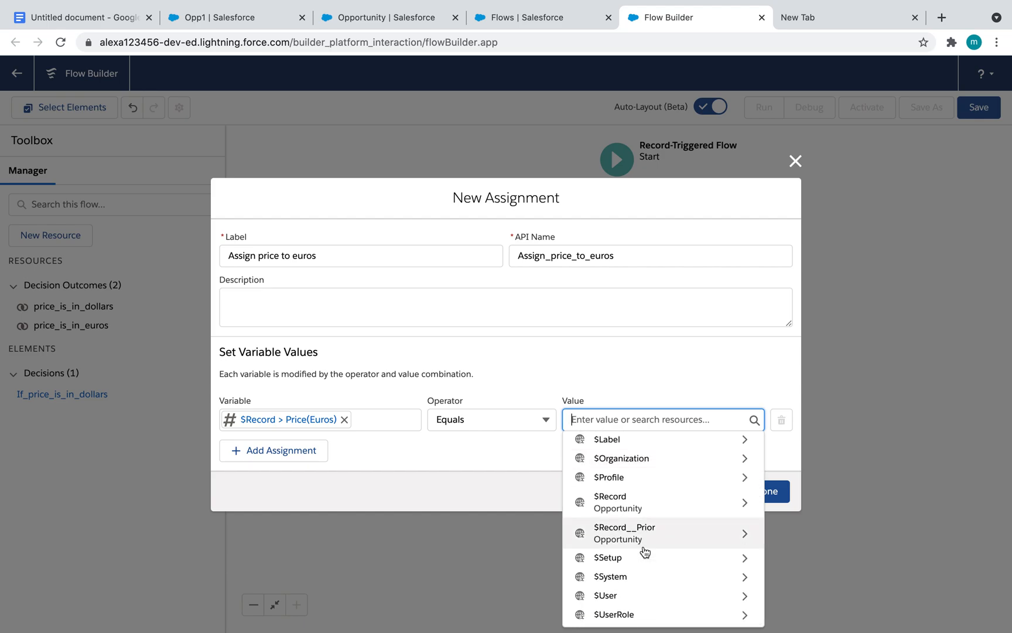
{"action": "scroll", "coordinate": [645, 551], "scroll_direction": "up", "scroll_amount": 2}
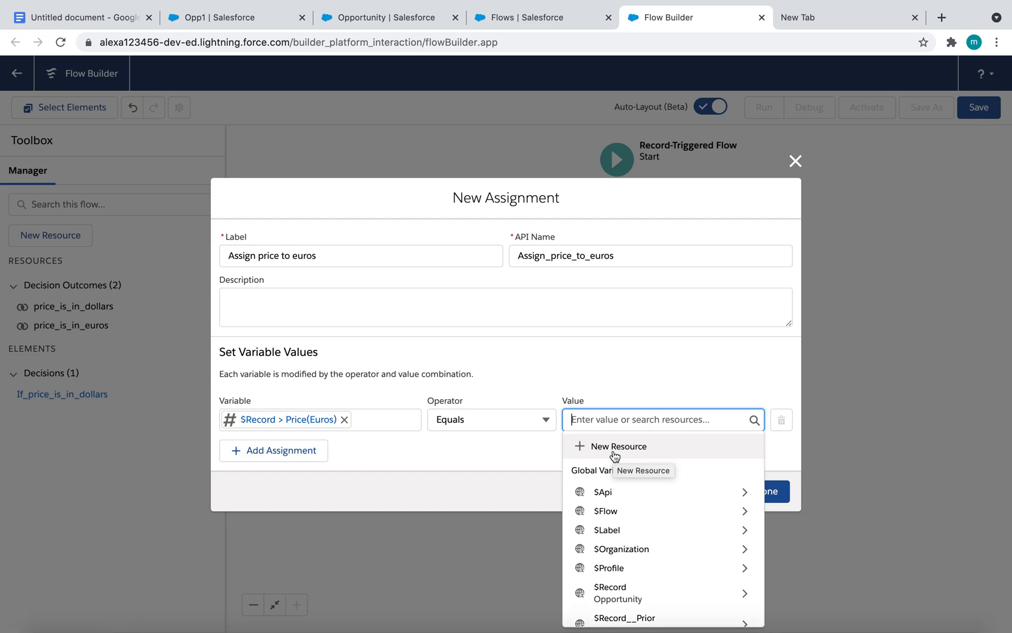
{"action": "left_click", "coordinate": [614, 451]}
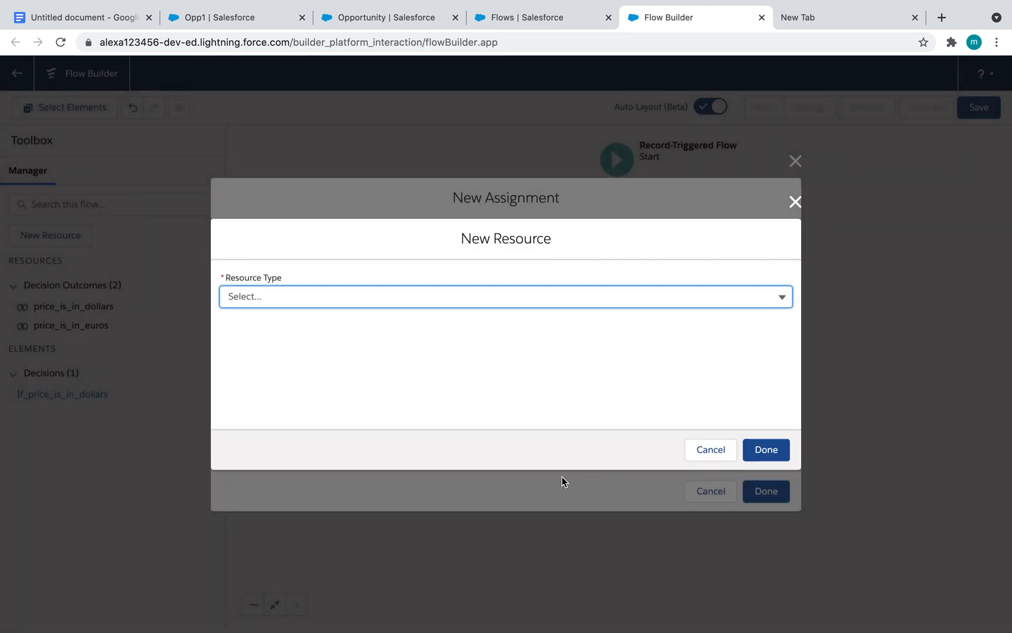
{"action": "left_click", "coordinate": [256, 294]}
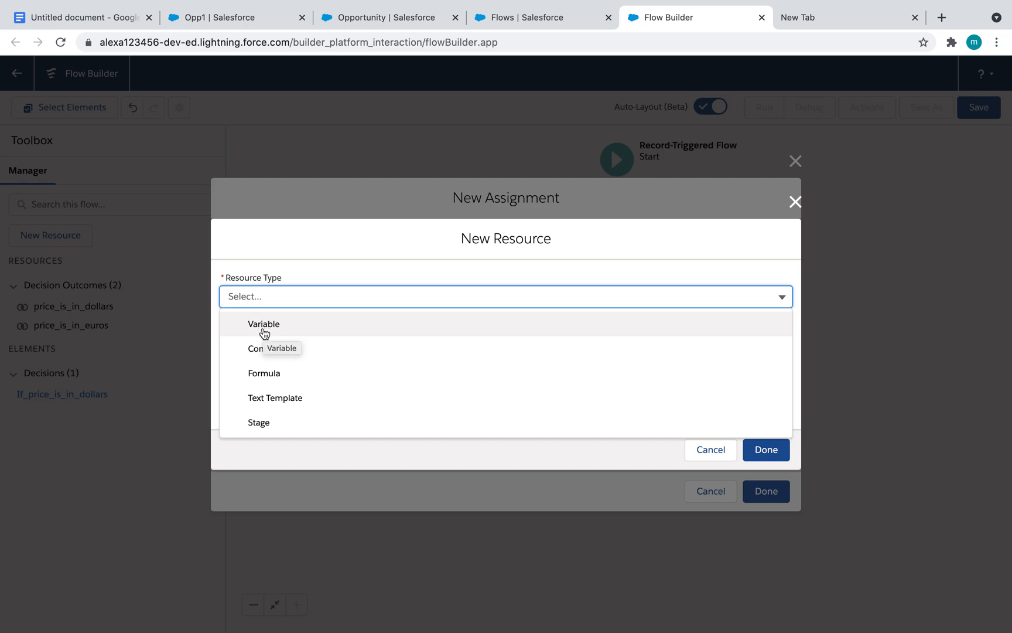
{"action": "left_click", "coordinate": [264, 331]}
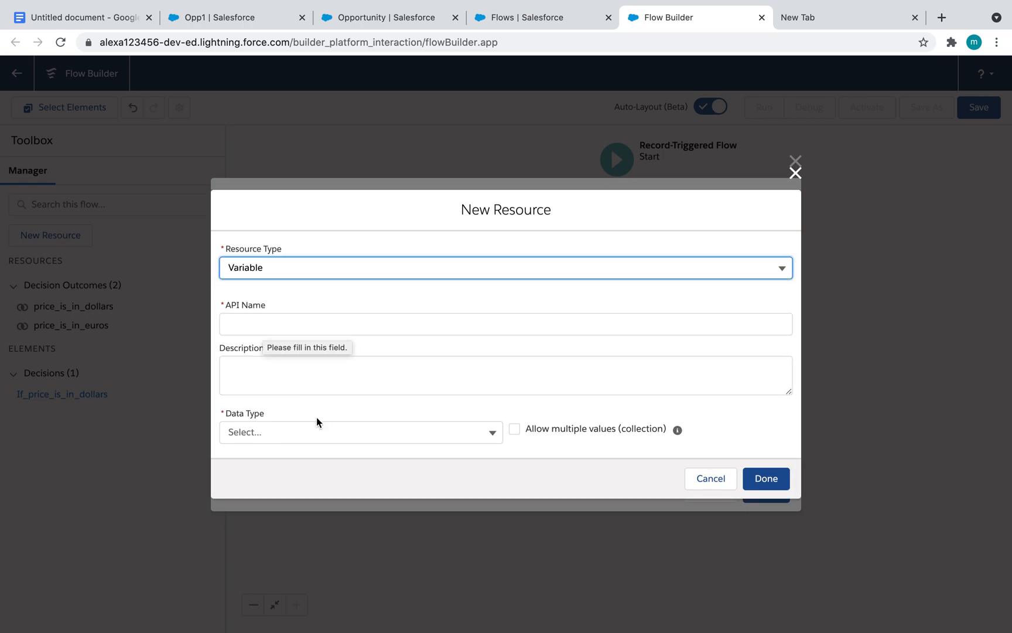
{"action": "left_click", "coordinate": [292, 424]}
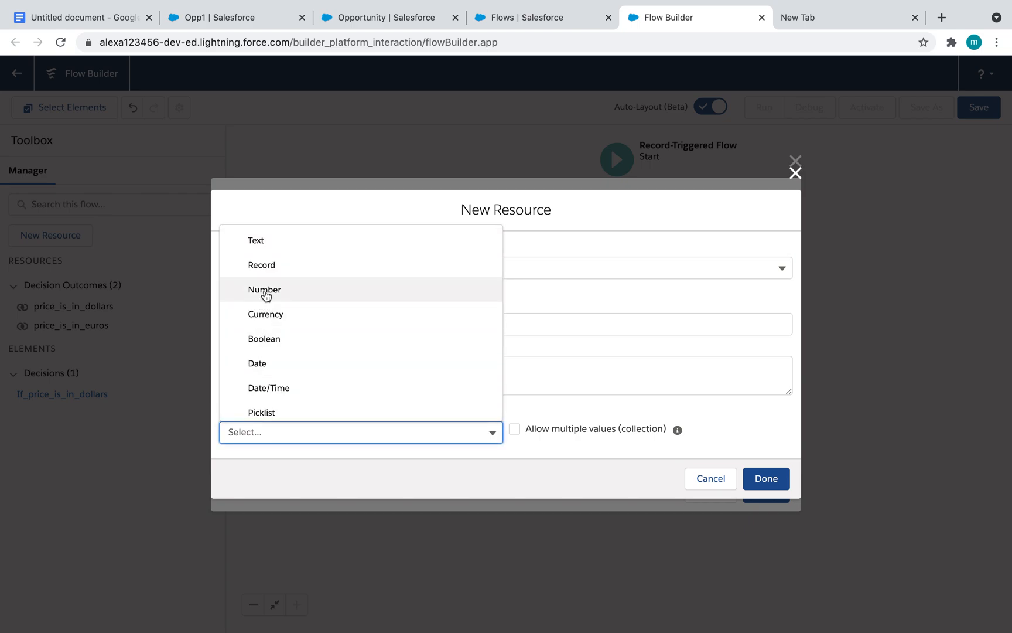
{"action": "left_click", "coordinate": [265, 291]}
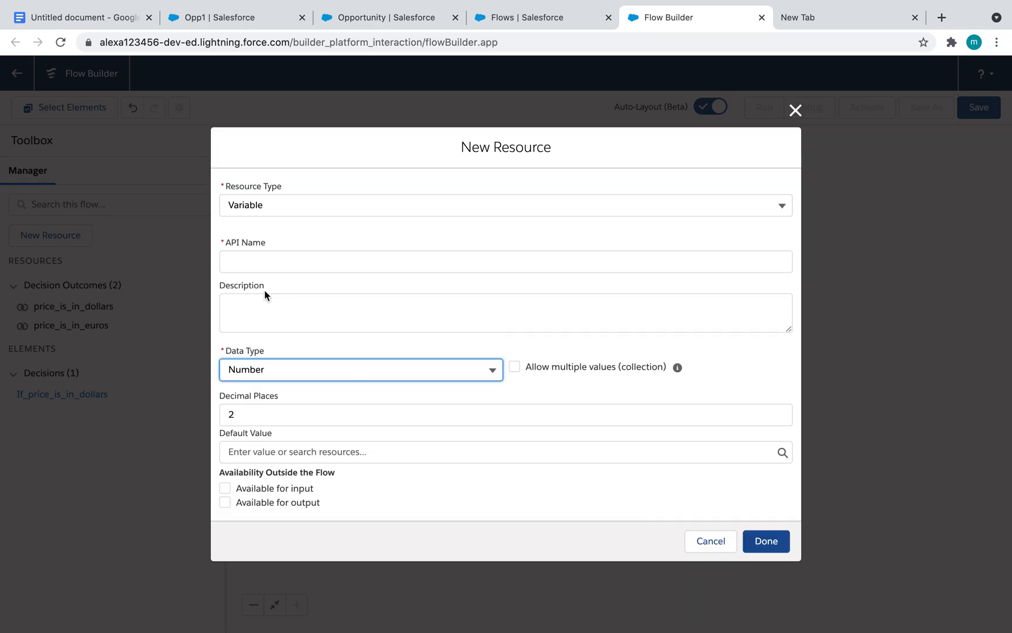
{"action": "left_click", "coordinate": [273, 452]}
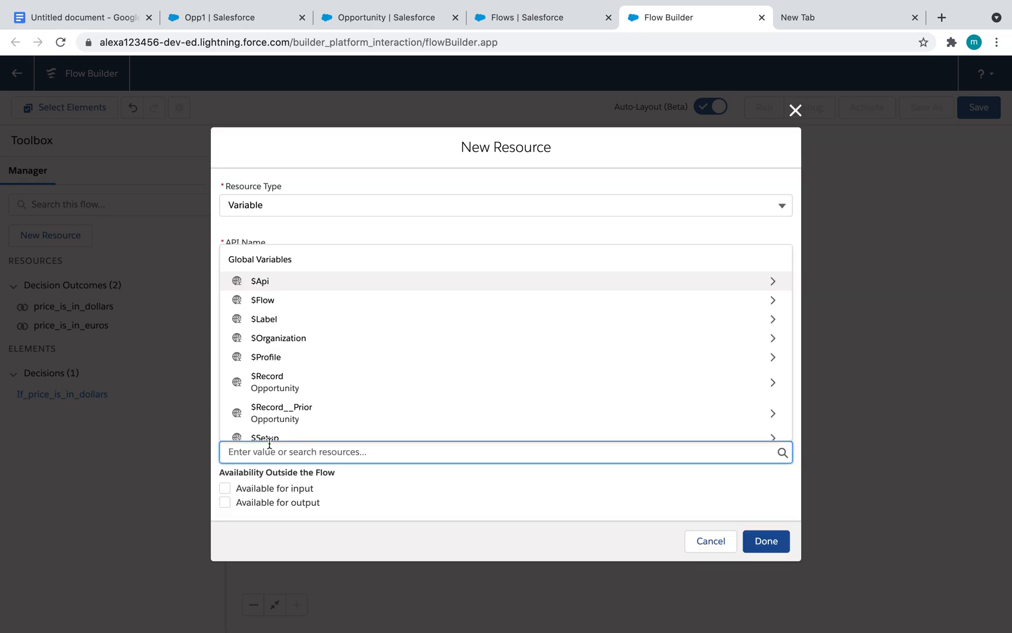
{"action": "left_click", "coordinate": [435, 486]}
{"action": "left_click", "coordinate": [256, 258]}
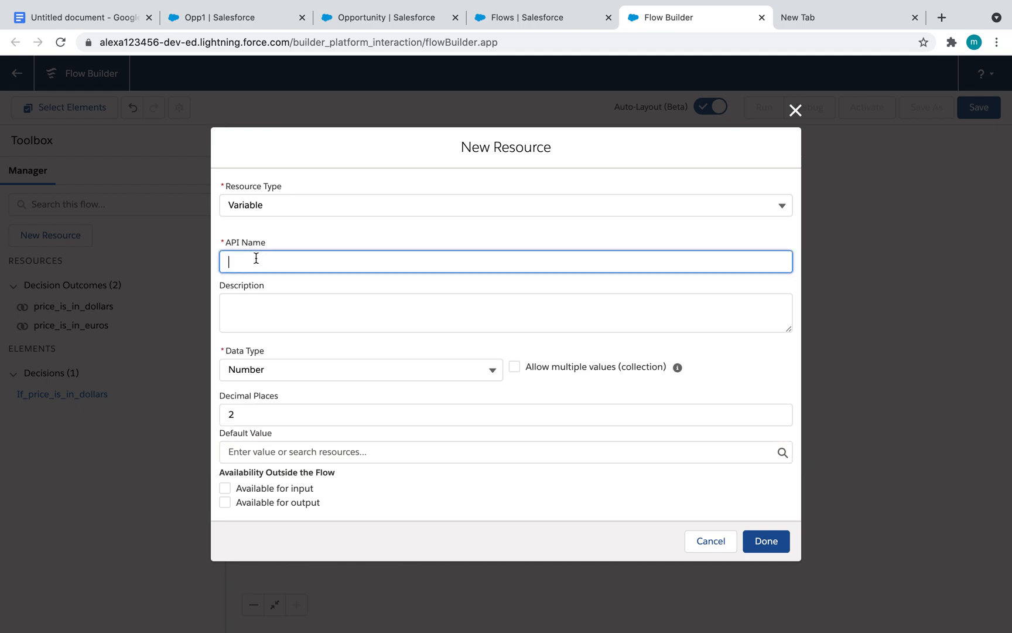
{"action": "type", "text": "Dollar to Euros"}
{"action": "left_click", "coordinate": [277, 370]}
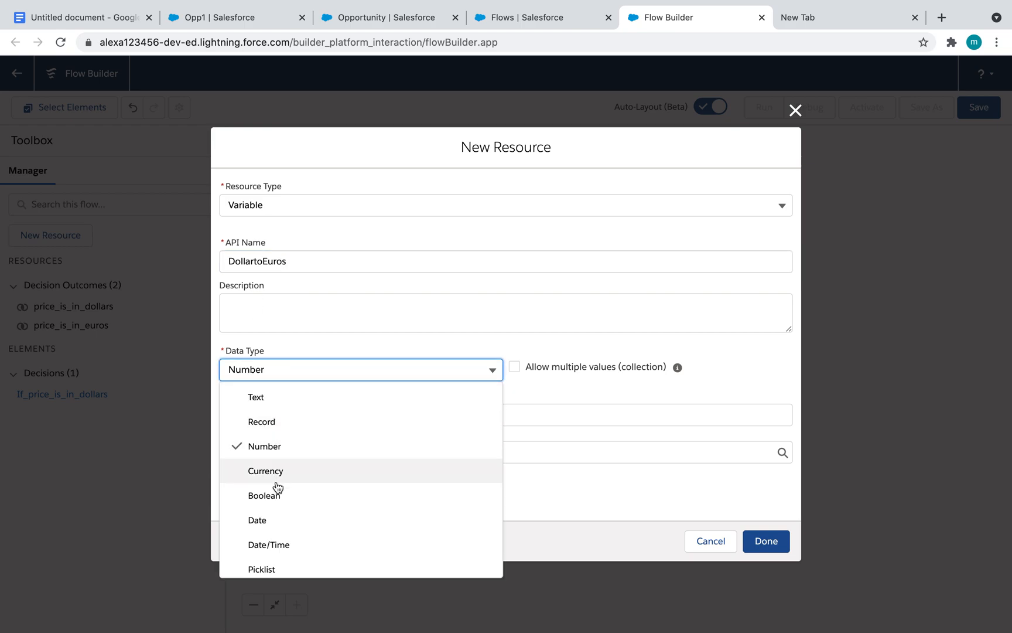
{"action": "scroll", "coordinate": [273, 514], "scroll_direction": "down", "scroll_amount": 2}
{"action": "scroll", "coordinate": [276, 514], "scroll_direction": "up", "scroll_amount": 2}
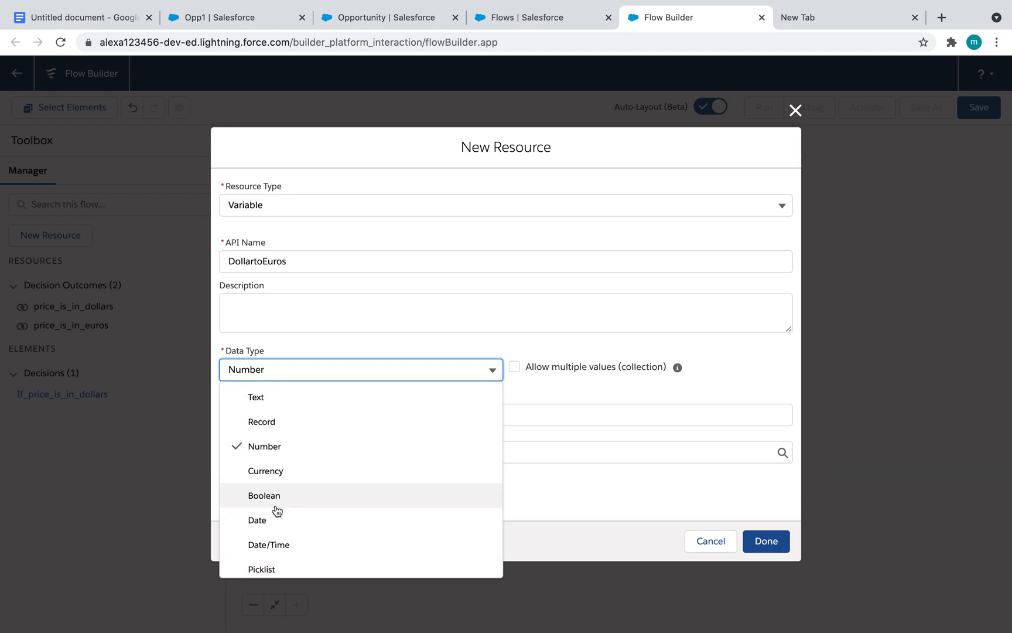
{"action": "scroll", "coordinate": [277, 510], "scroll_direction": "down", "scroll_amount": 2}
{"action": "scroll", "coordinate": [277, 510], "scroll_direction": "up", "scroll_amount": 2}
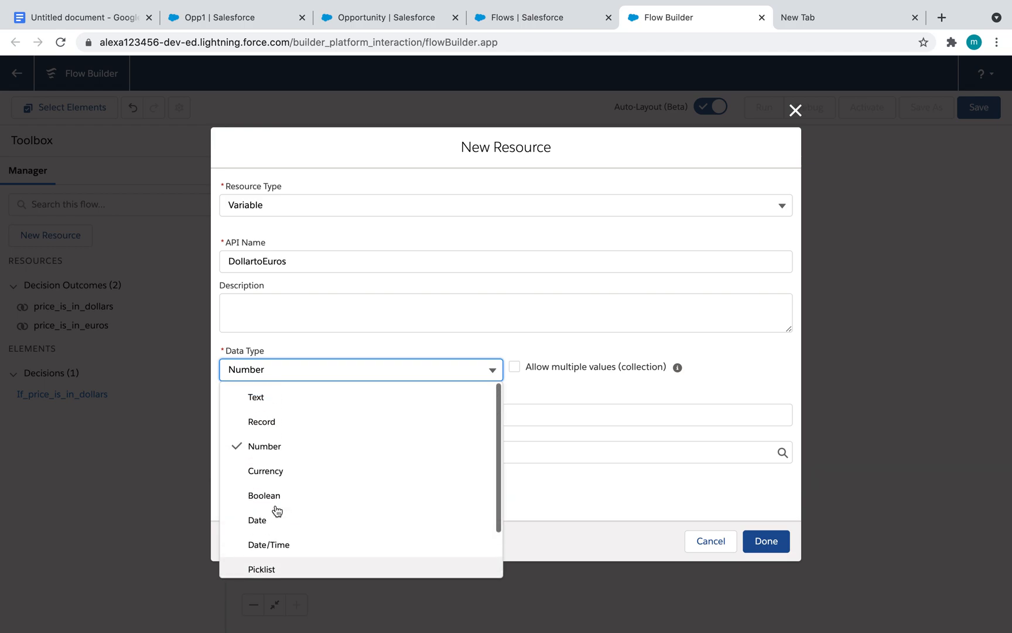
- Set the new resource's type to Formula with data type Number, and enter DollartoEuros as its API name
{"action": "left_click", "coordinate": [317, 204]}
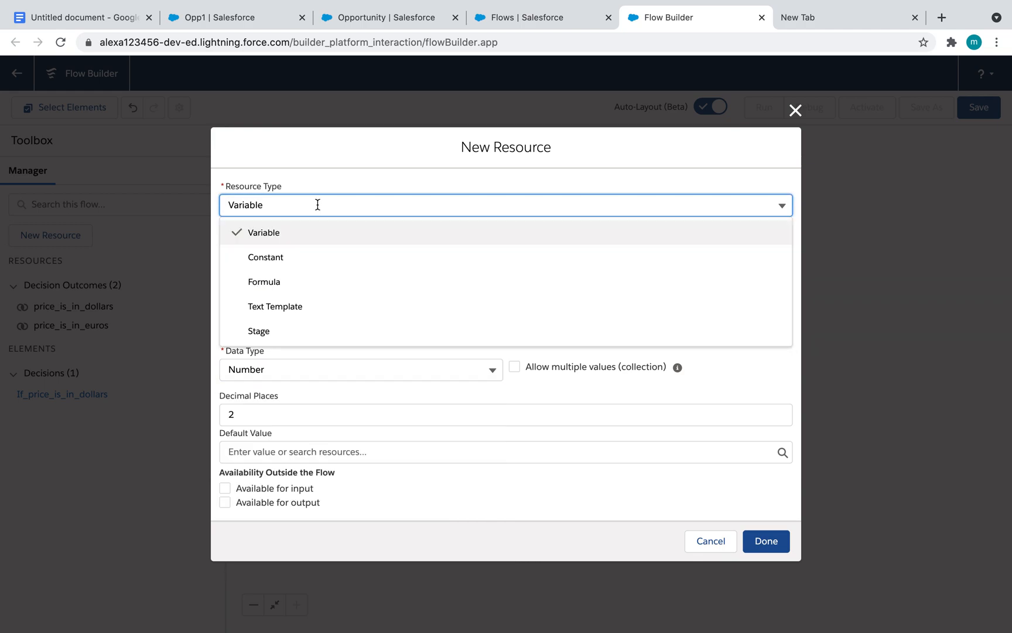
{"action": "left_click", "coordinate": [278, 280]}
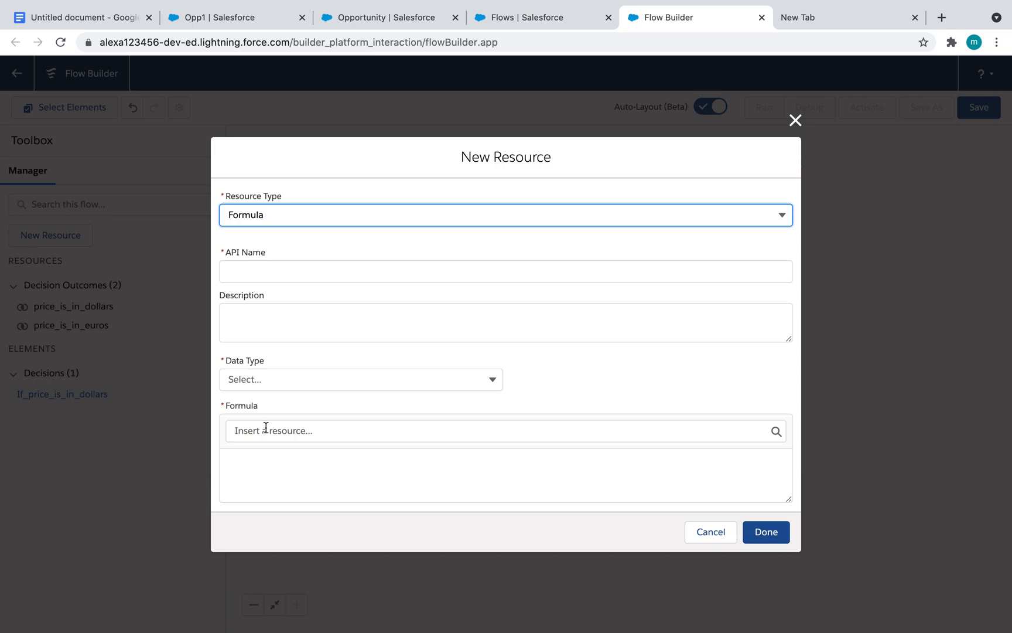
{"action": "left_click", "coordinate": [261, 387]}
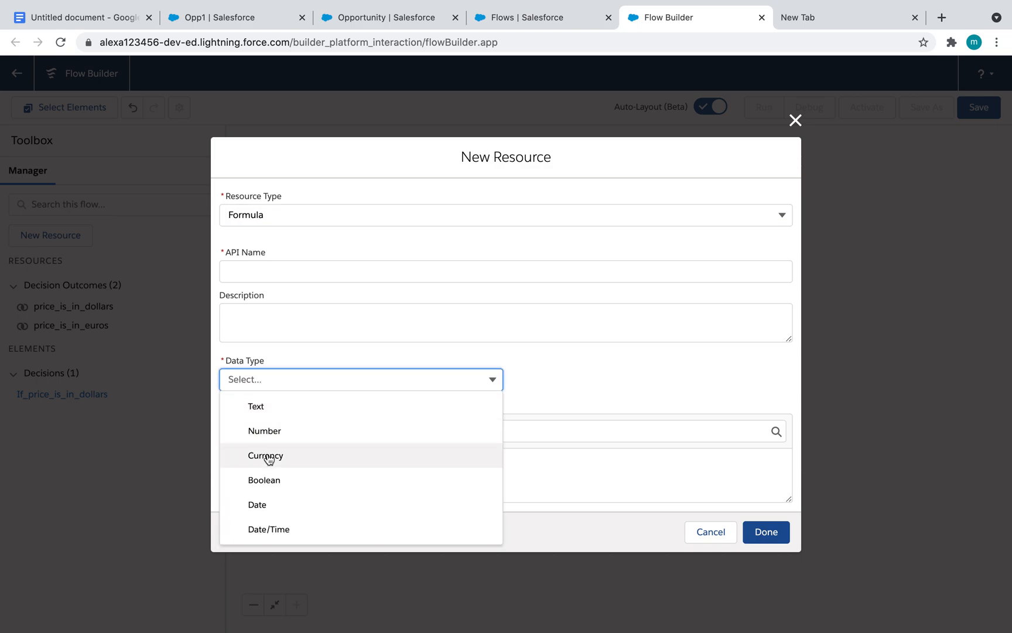
{"action": "left_click", "coordinate": [265, 429]}
{"action": "left_click", "coordinate": [269, 250]}
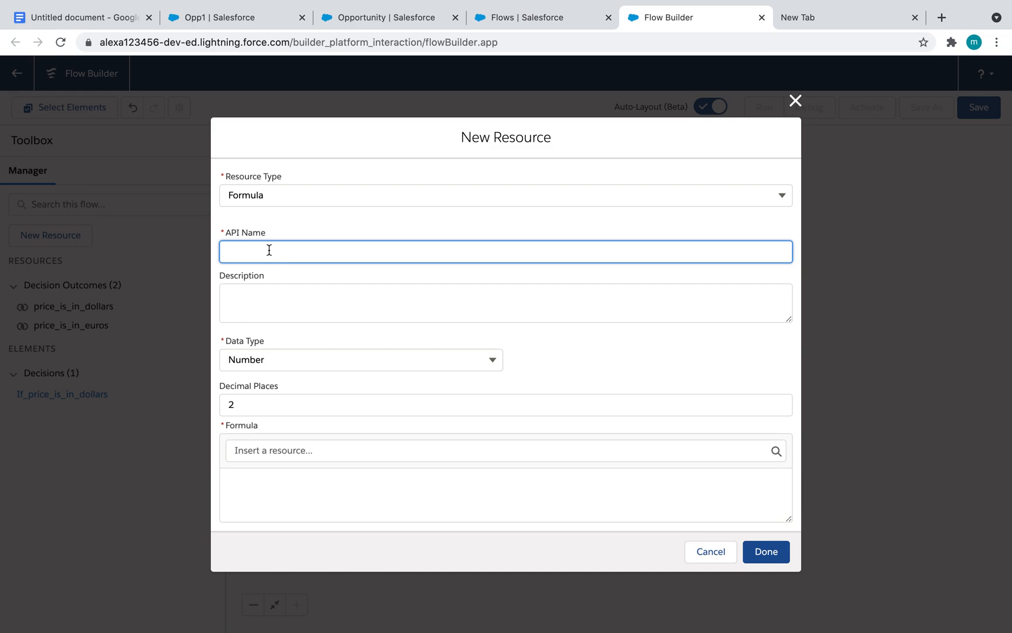
{"action": "type", "text": "Dollar to Euros"}
- Insert $Record.Price_Dollars__c into the formula and add a multiplication sign after it
{"action": "left_click", "coordinate": [274, 448]}
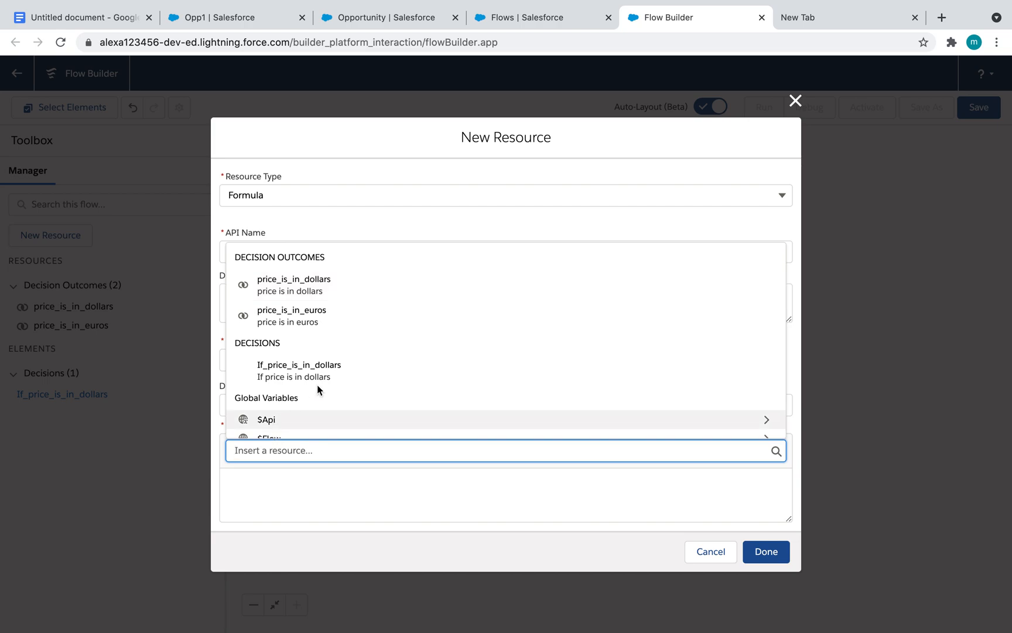
{"action": "scroll", "coordinate": [319, 388], "scroll_direction": "down", "scroll_amount": 3}
{"action": "scroll", "coordinate": [317, 390], "scroll_direction": "down", "scroll_amount": 1}
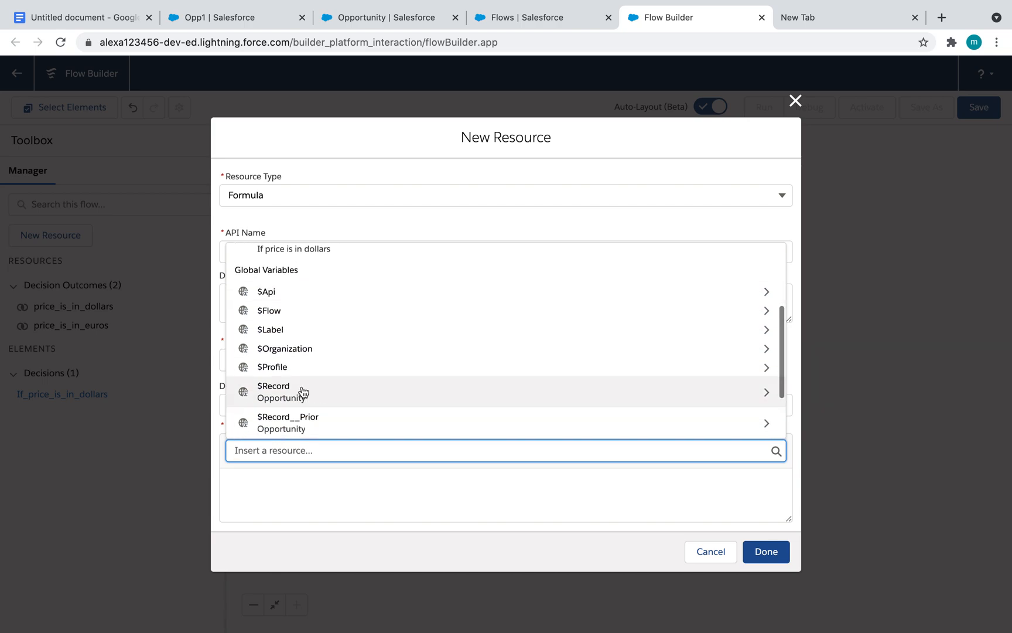
{"action": "left_click", "coordinate": [302, 390]}
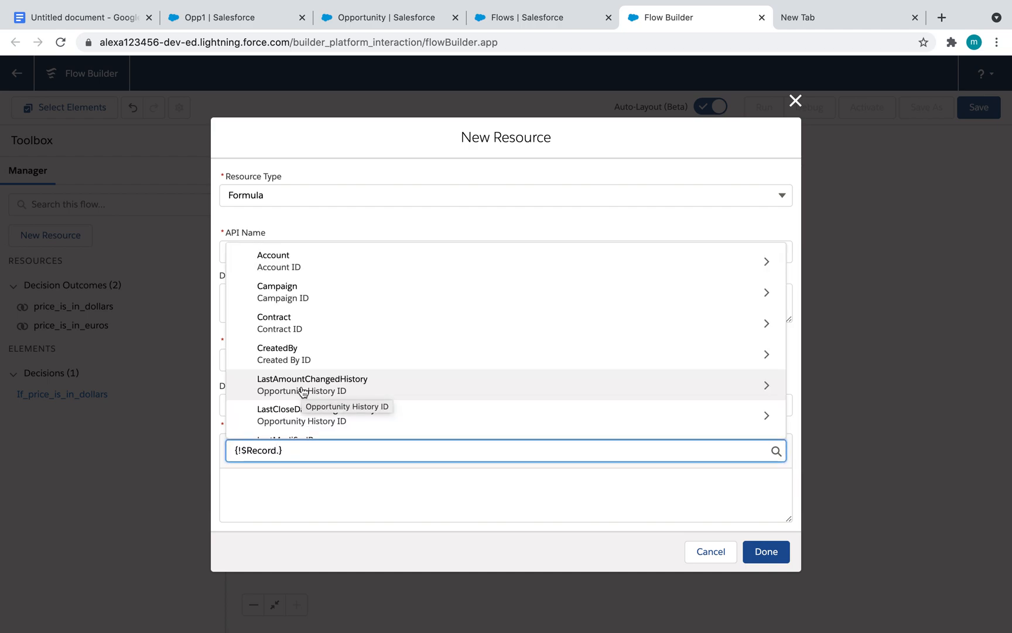
{"action": "type", "text": "price"}
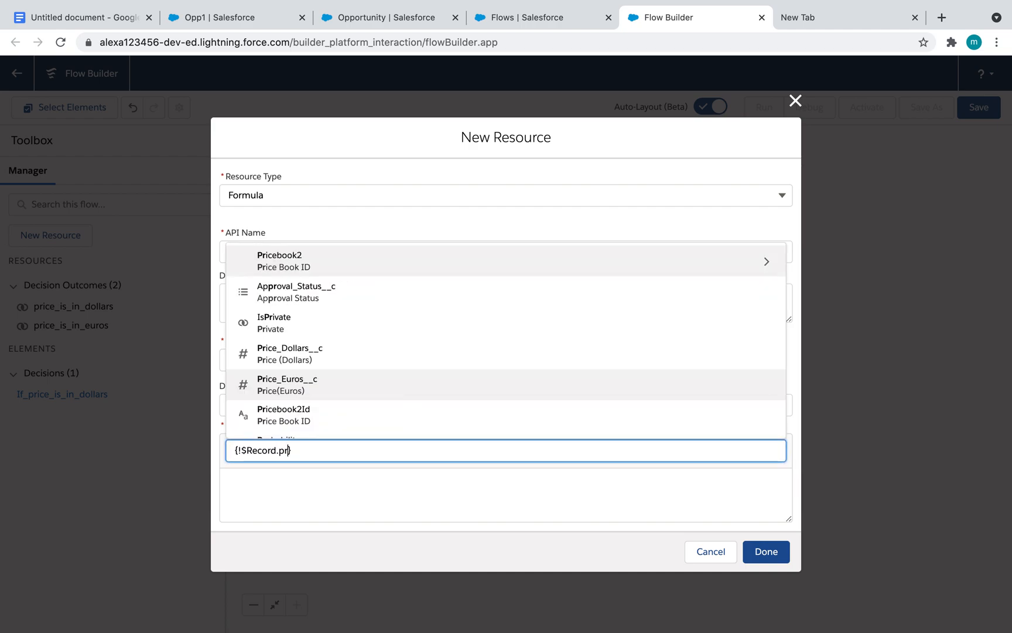
{"action": "left_click", "coordinate": [306, 362]}
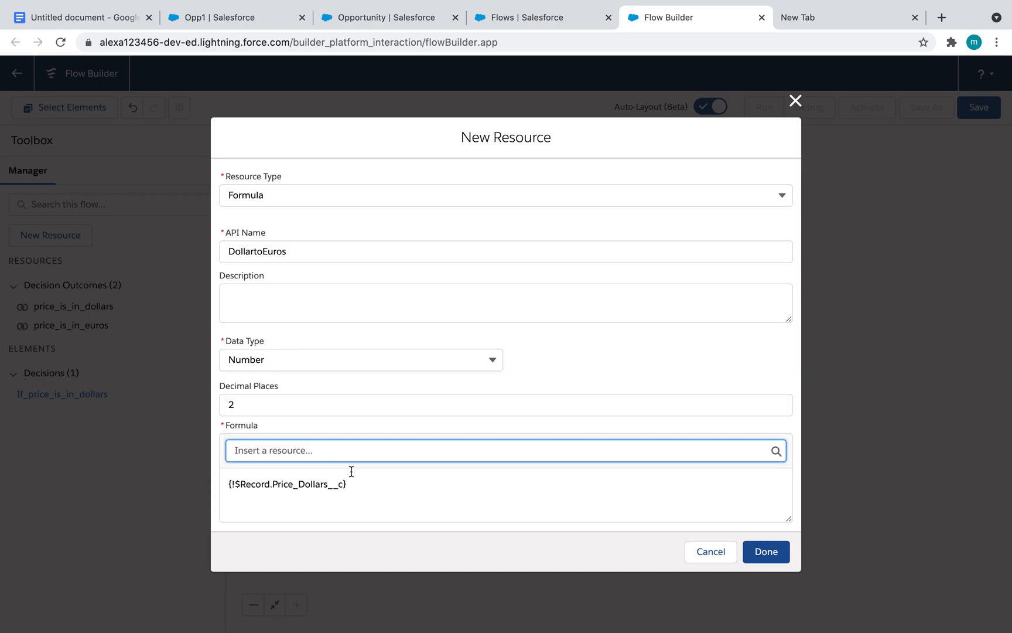
{"action": "left_click", "coordinate": [348, 484]}
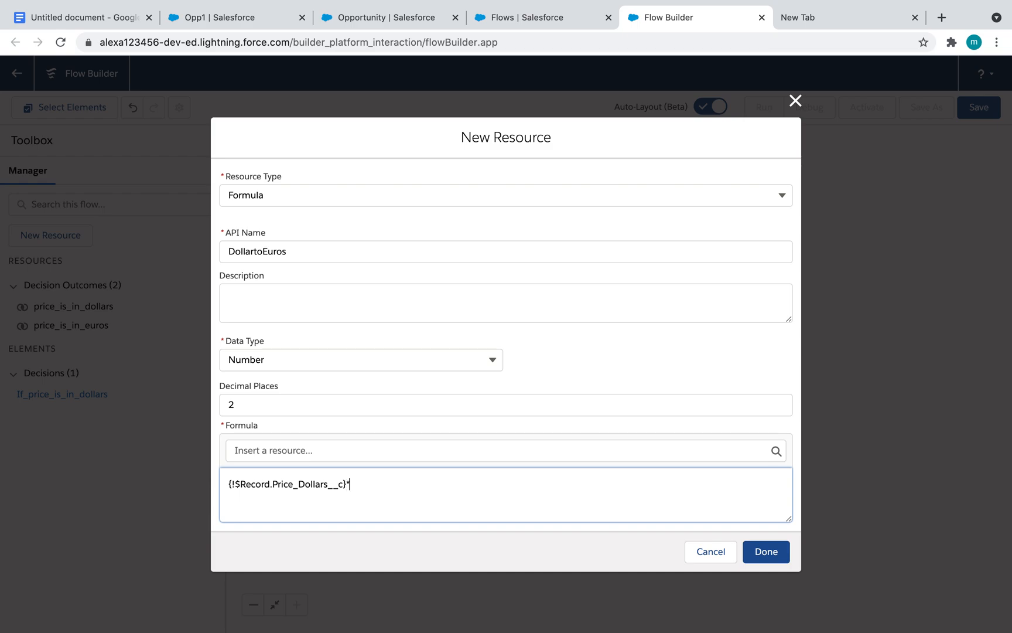
{"action": "type", "text": "*"}
- Complete the formula with the 0.82 rate copied from the Google Docs agenda, and finish both the resource and the euro assignment
{"action": "left_click", "coordinate": [120, 18]}
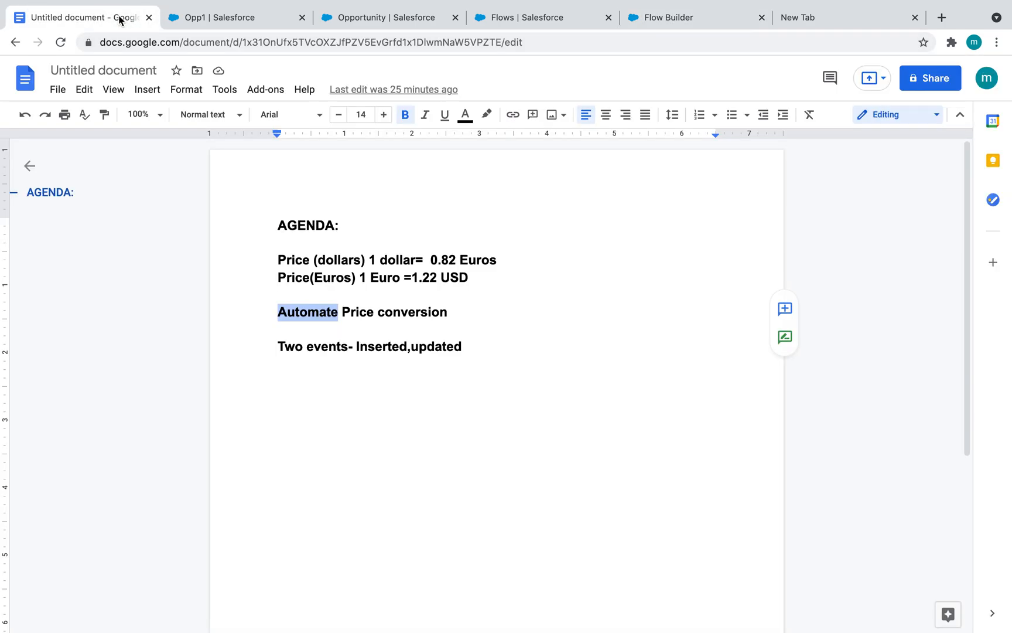
{"action": "left_click", "coordinate": [457, 260]}
{"action": "left_click_drag", "start_coordinate": [456, 260], "coordinate": [433, 261]}
{"action": "key", "text": "ctrl+c"}
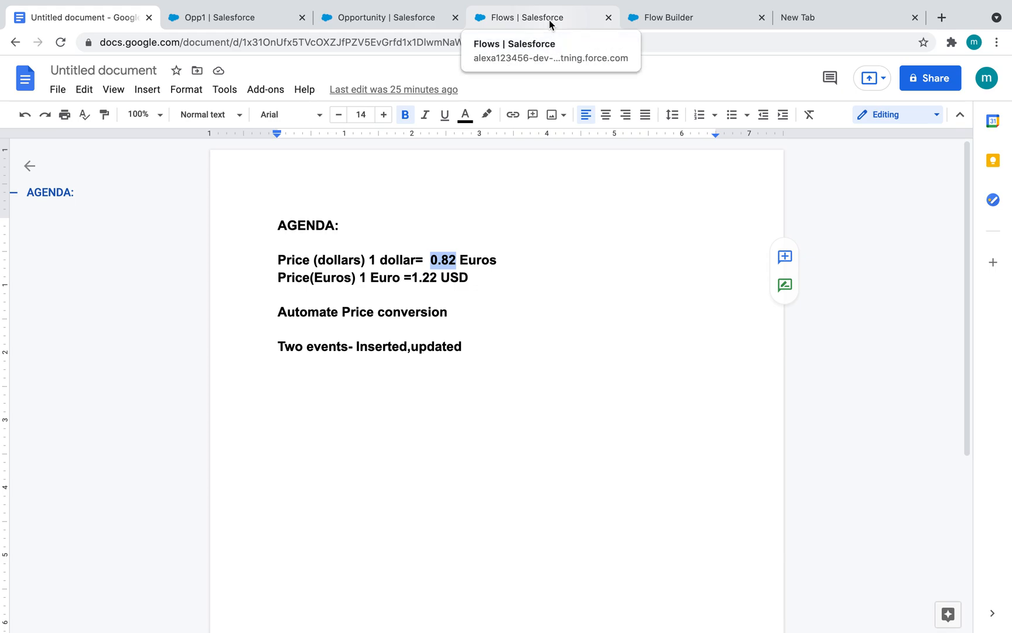
{"action": "left_click", "coordinate": [673, 17]}
{"action": "key", "text": "ctrl+v"}
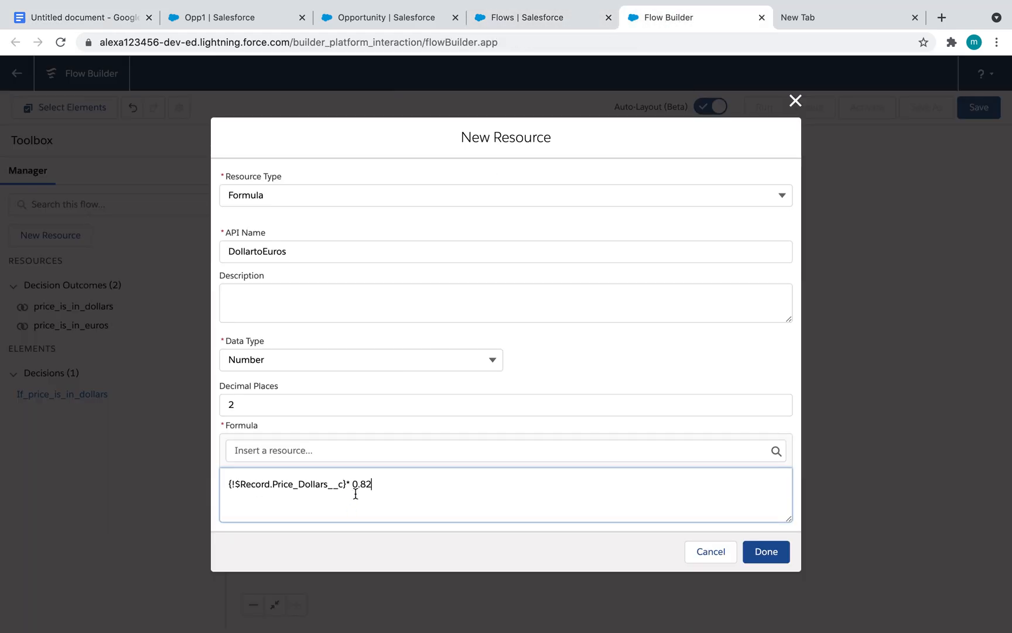
{"action": "left_click", "coordinate": [767, 551]}
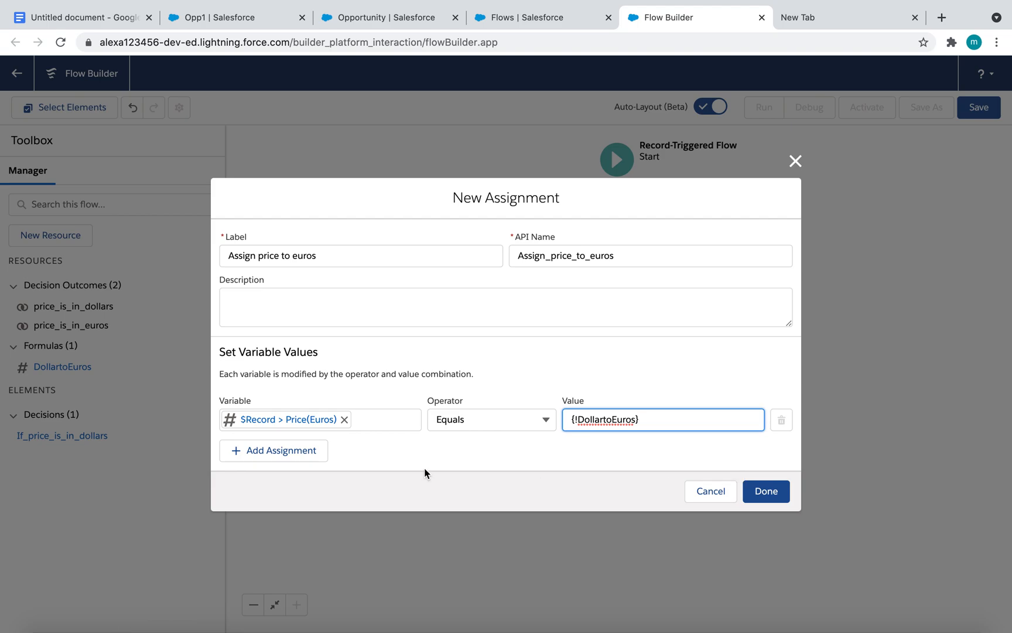
{"action": "left_click", "coordinate": [764, 492]}
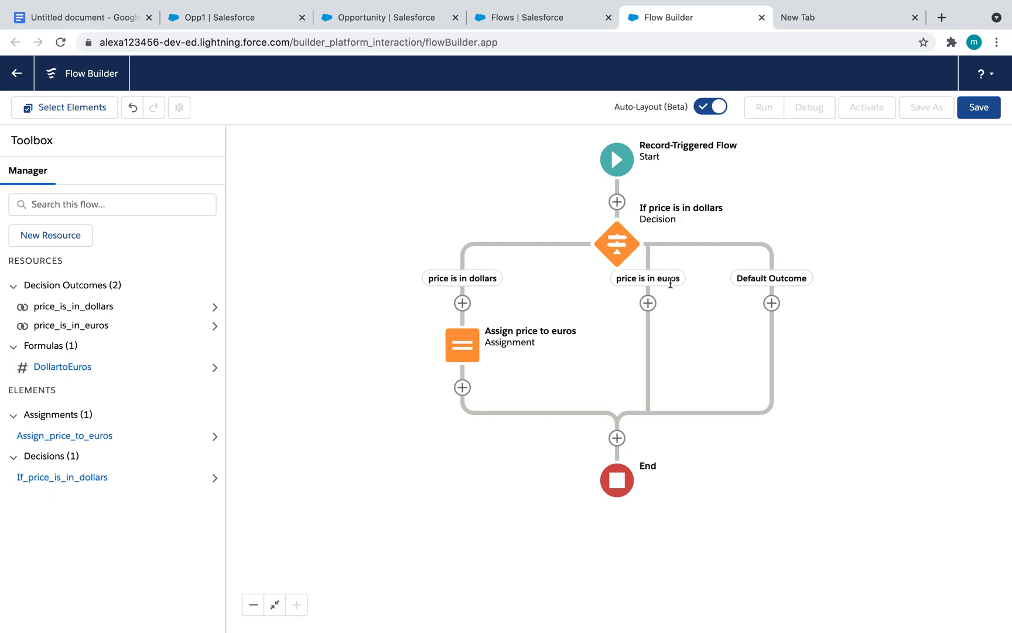
- Add an Assignment element on the "price is in euros" path and label it "Assign price to Dollars"
{"action": "left_click", "coordinate": [647, 303]}
{"action": "left_click", "coordinate": [626, 398]}
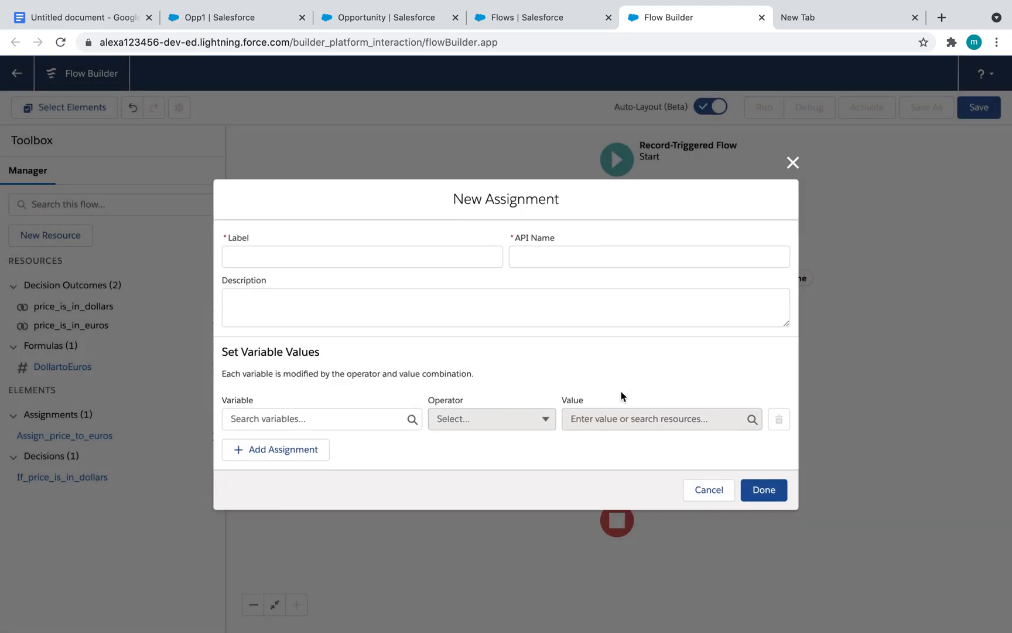
{"action": "type", "text": "Assign price to Dollar"}
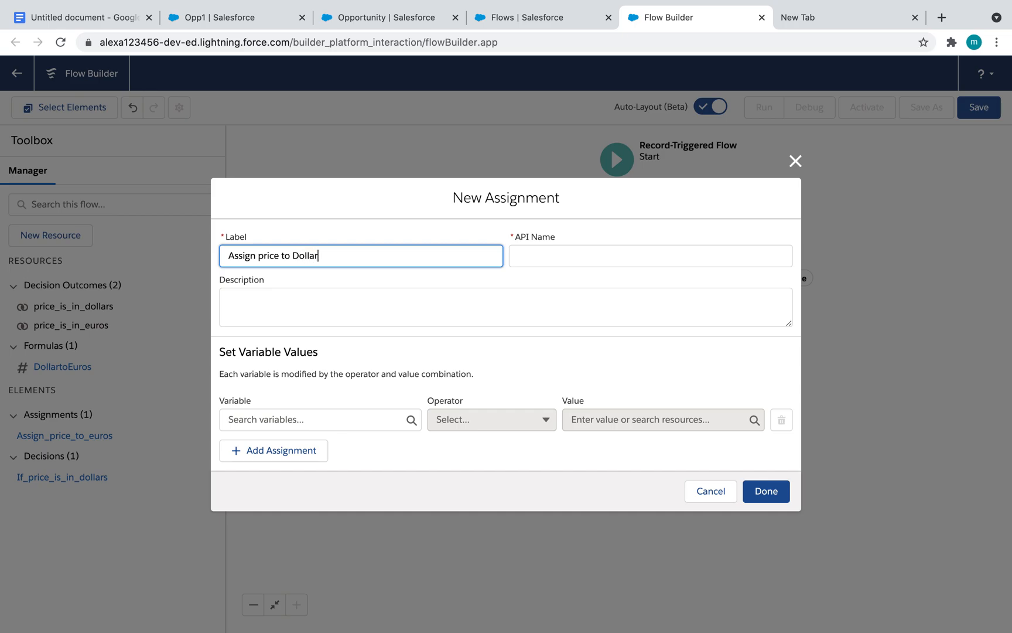
{"action": "type", "text": "s"}
{"action": "left_click", "coordinate": [469, 295]}
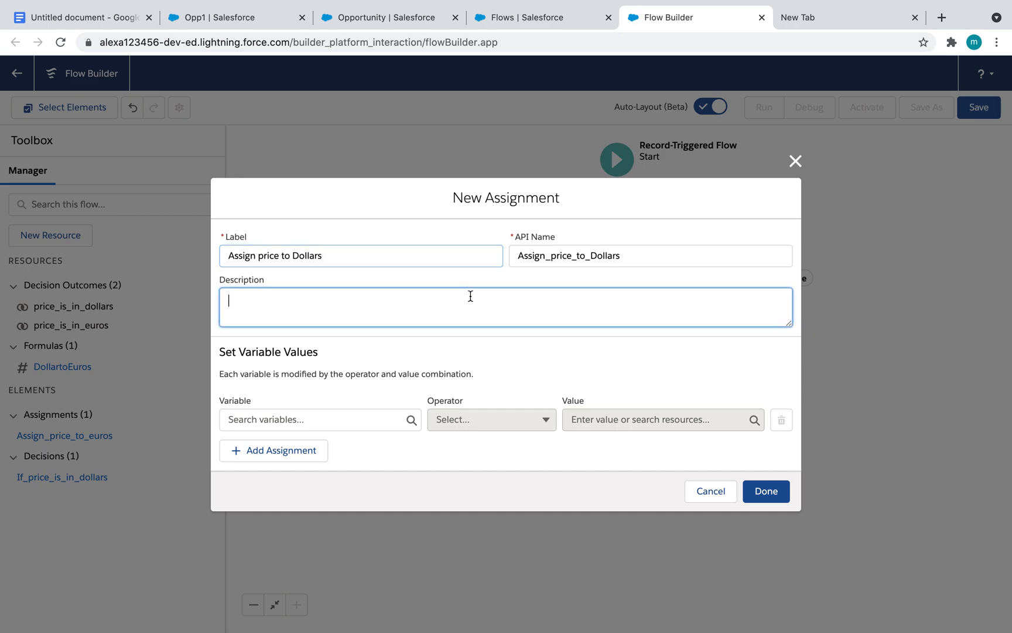
- Choose $Record > Price_Dollars__c as the variable that the dollar assignment sets
{"action": "left_click", "coordinate": [357, 419]}
{"action": "type", "text": "rec"}
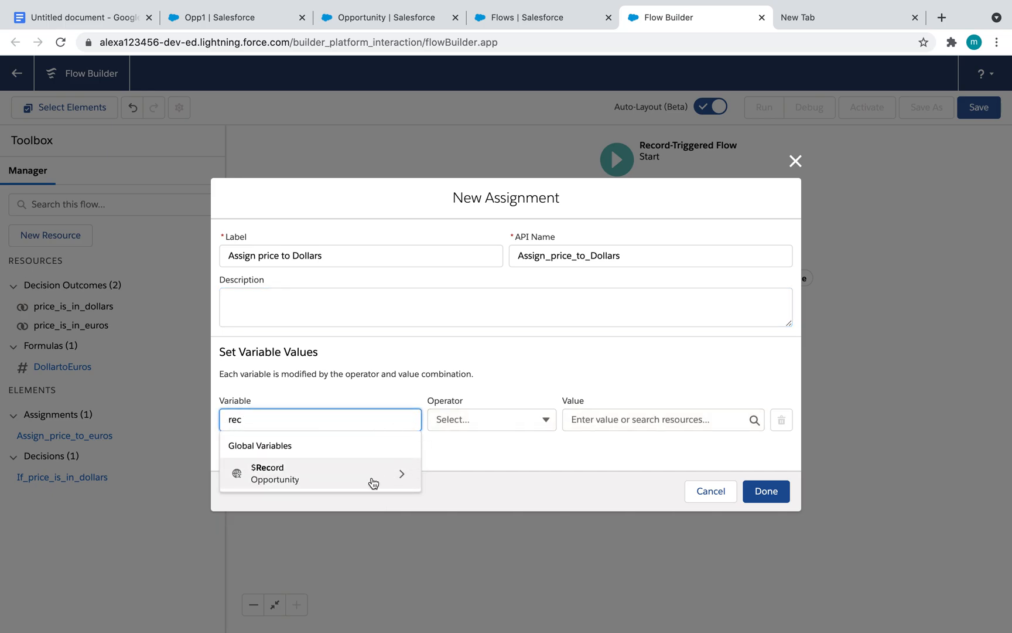
{"action": "left_click", "coordinate": [373, 476]}
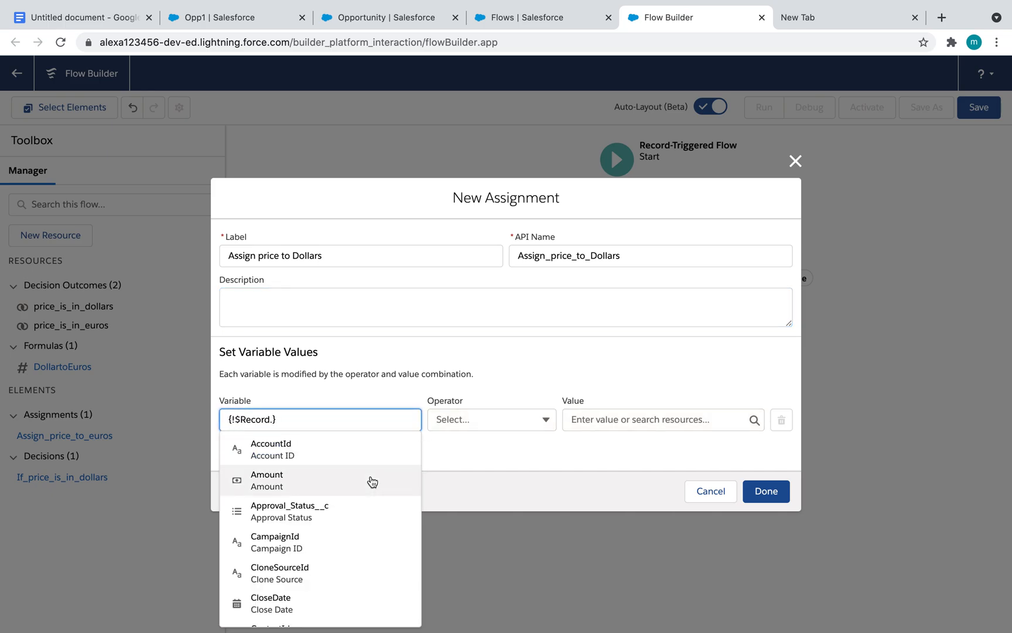
{"action": "type", "text": "price"}
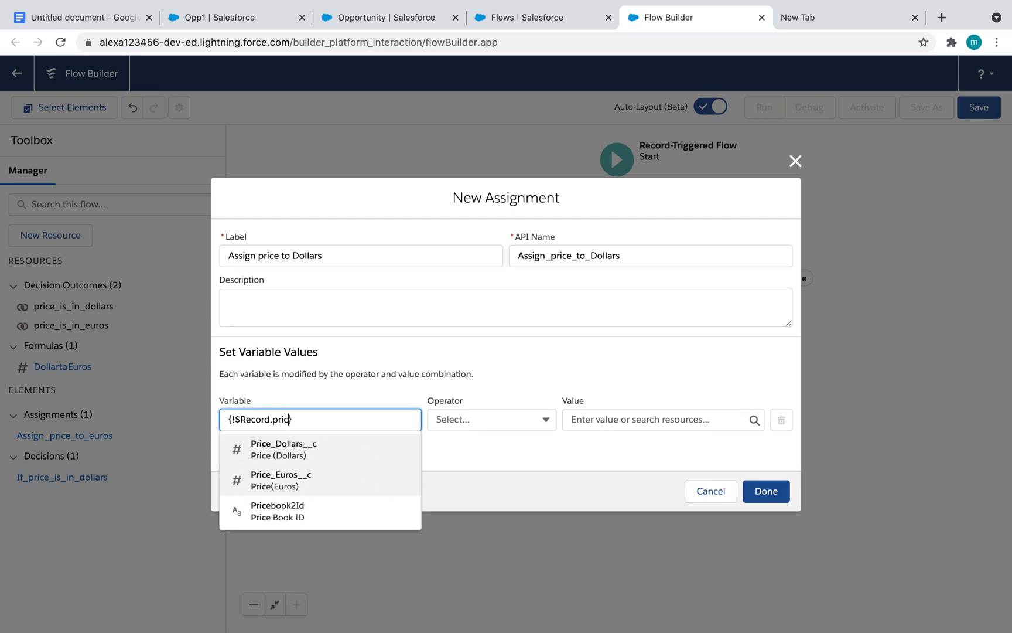
{"action": "left_click", "coordinate": [369, 453]}
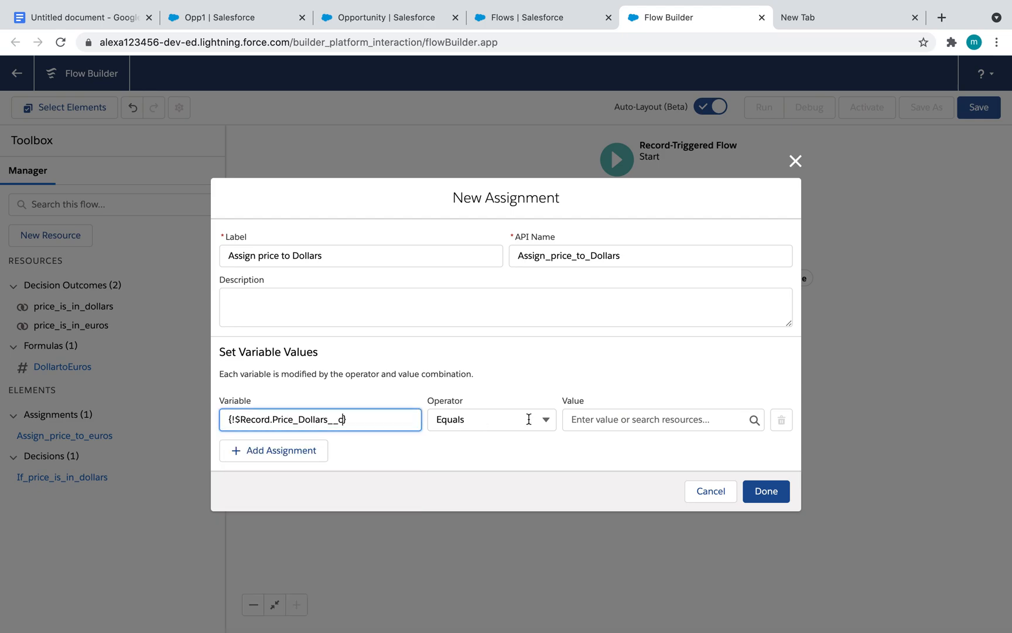
- Create a Formula resource named "EurosToDollars" with the Number data type as the value of the dollar assignment
{"action": "left_click", "coordinate": [616, 419]}
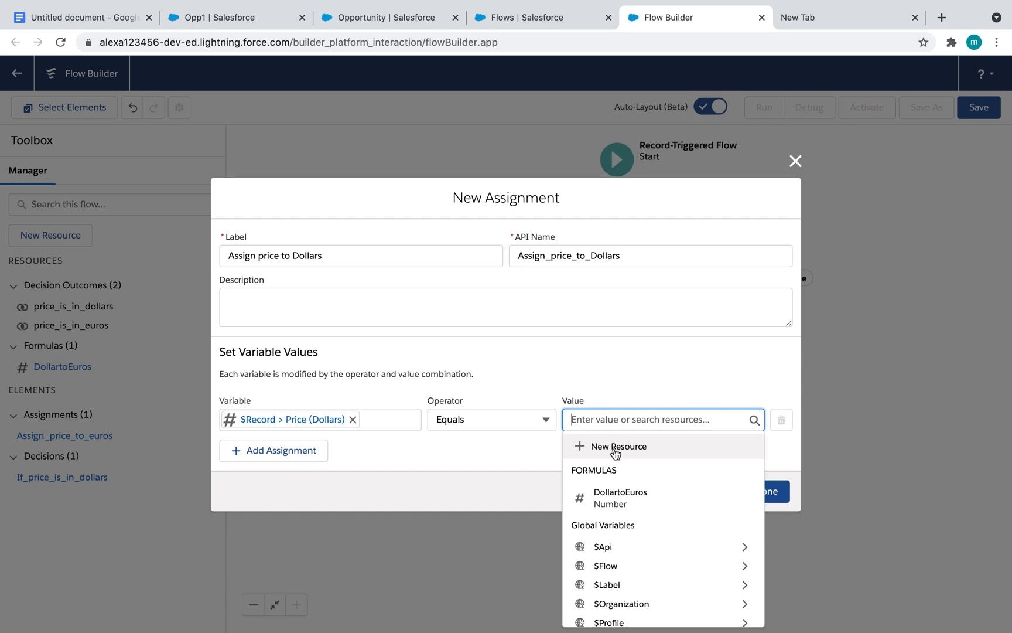
{"action": "left_click", "coordinate": [614, 447]}
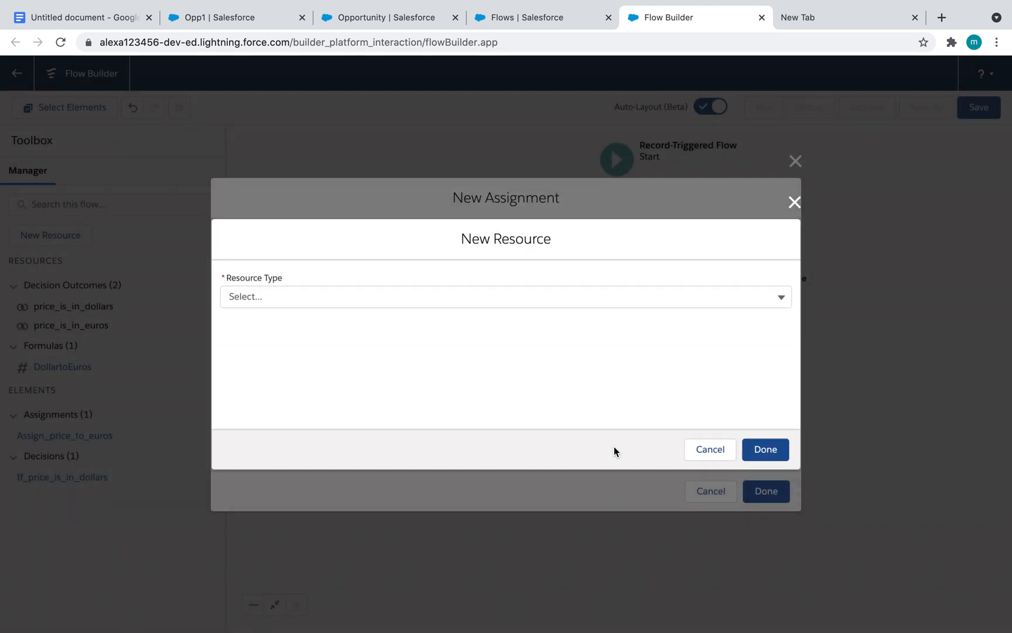
{"action": "left_click", "coordinate": [341, 297]}
{"action": "left_click", "coordinate": [301, 381]}
{"action": "left_click", "coordinate": [287, 268]}
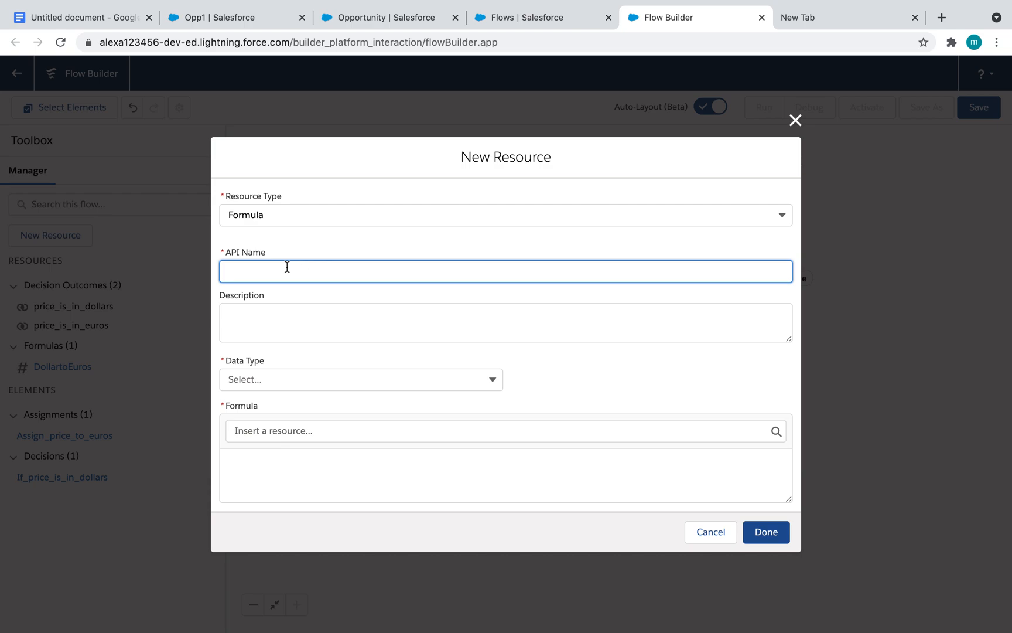
{"action": "type", "text": "EurosToDollar"}
{"action": "left_click", "coordinate": [301, 378]}
{"action": "left_click", "coordinate": [299, 433]}
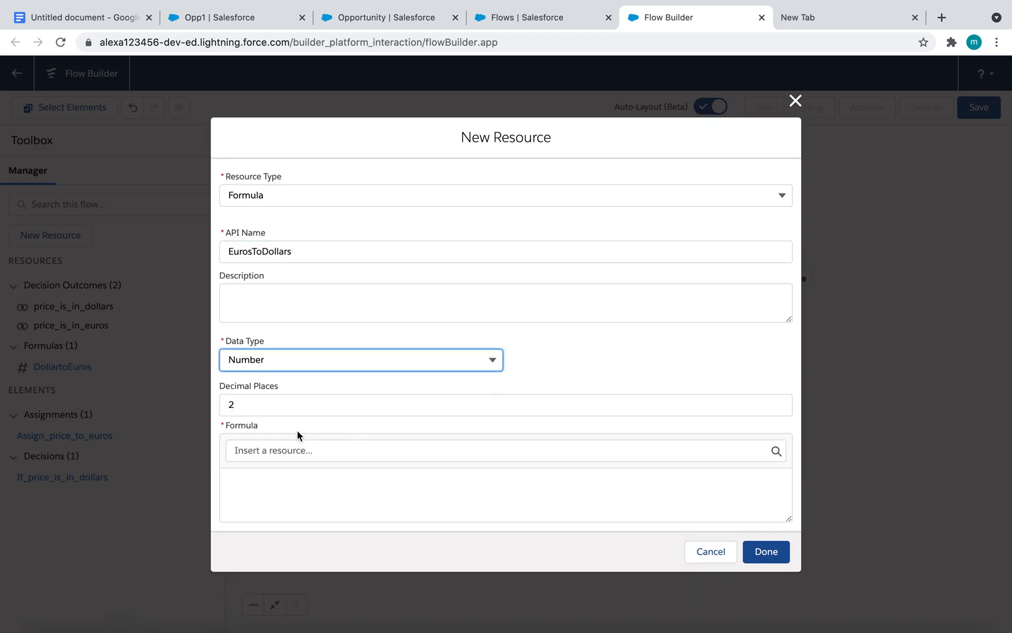
- Insert $Record.Price_Euros__c into the EurosToDollars formula and add a multiplication sign after it
{"action": "left_click", "coordinate": [270, 450]}
{"action": "type", "text": "rec"}
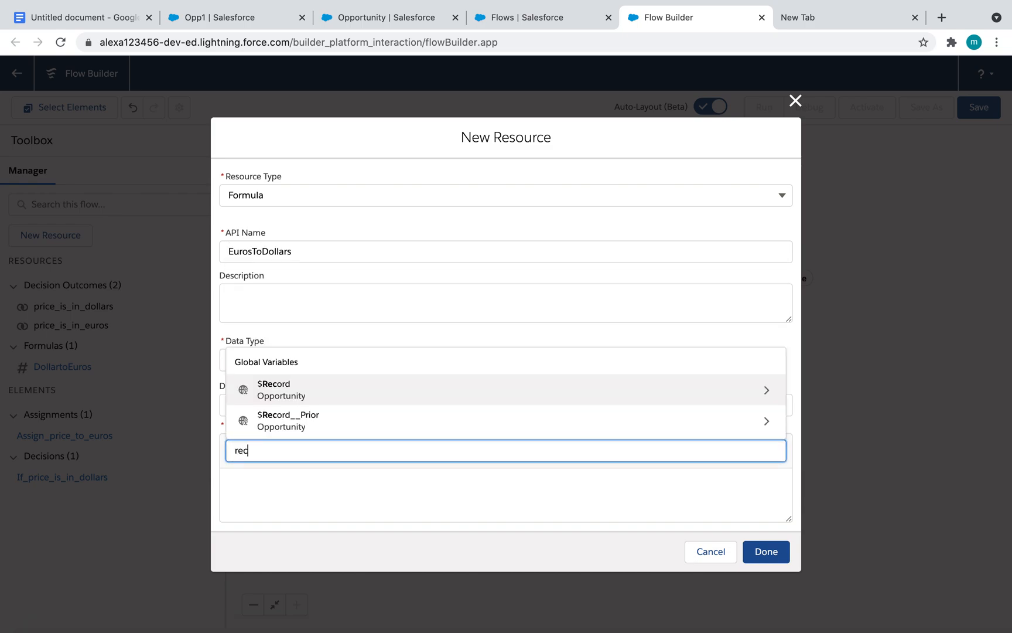
{"action": "left_click", "coordinate": [301, 394]}
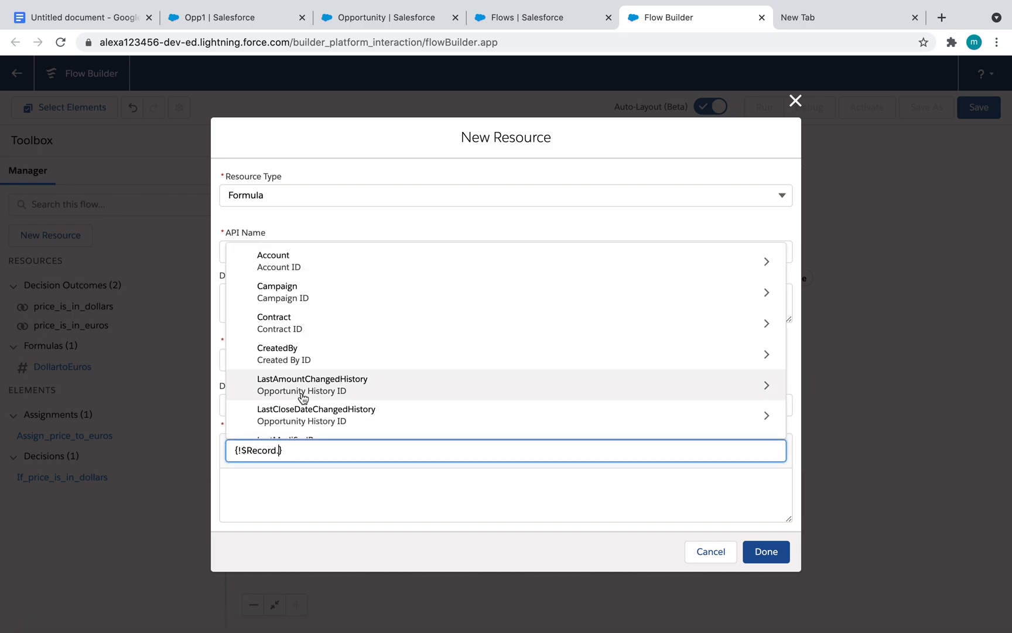
{"action": "type", "text": "pric"}
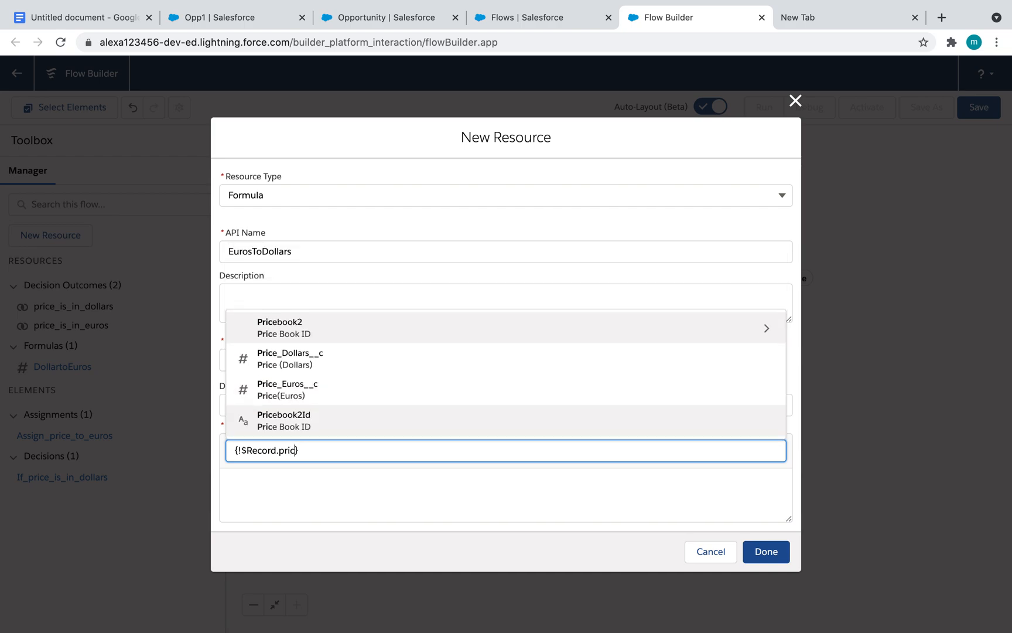
{"action": "left_click", "coordinate": [308, 386]}
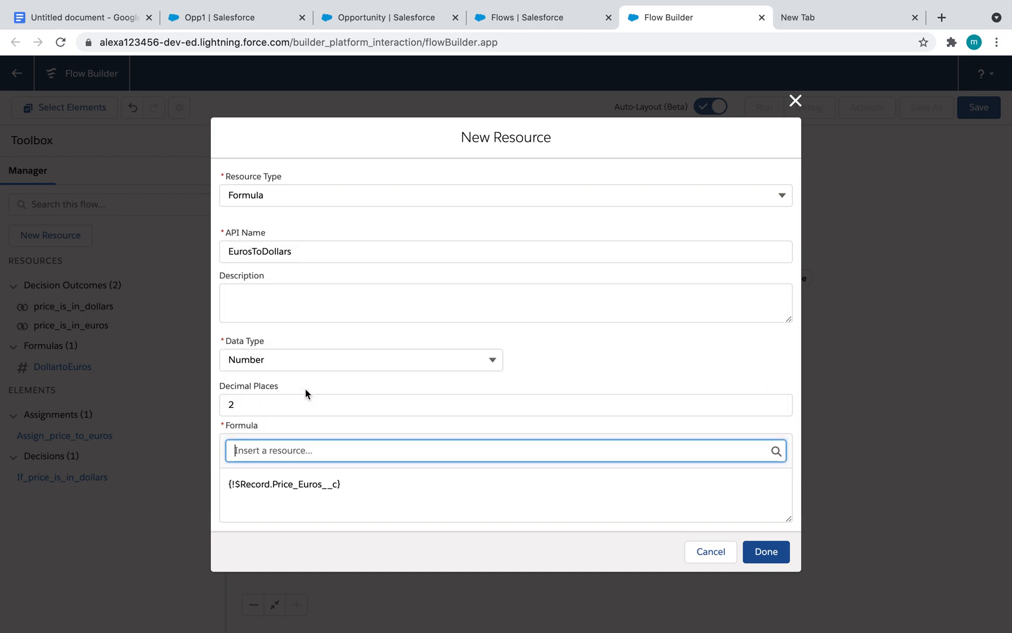
{"action": "left_click", "coordinate": [358, 481]}
{"action": "type", "text": "*"}
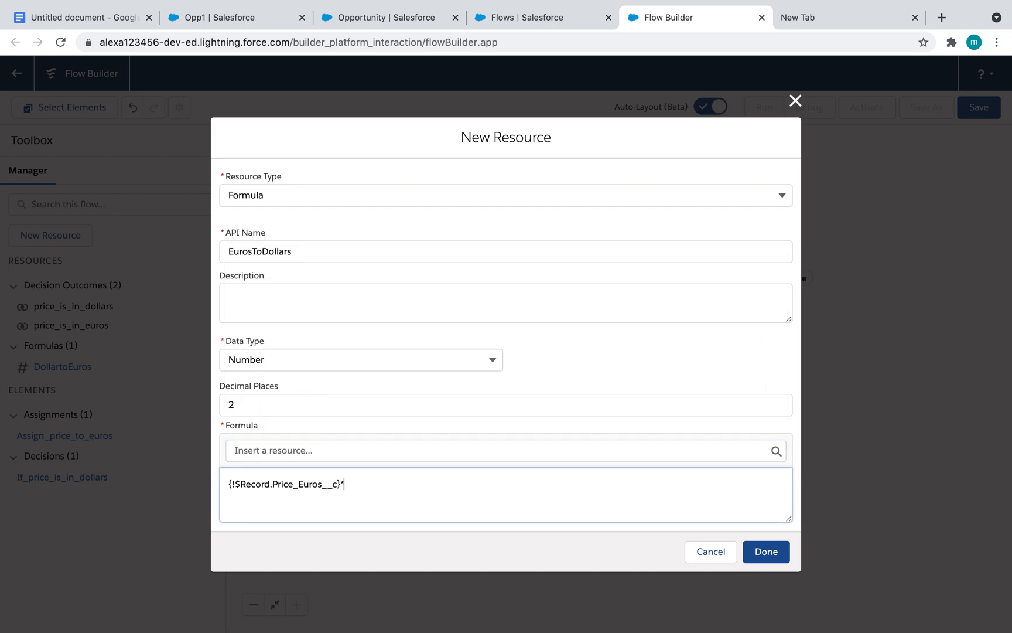
- Complete the formula with the 1.22 rate copied from the Google Docs agenda, and finish both the resource and the dollar assignment
{"action": "left_click", "coordinate": [117, 17]}
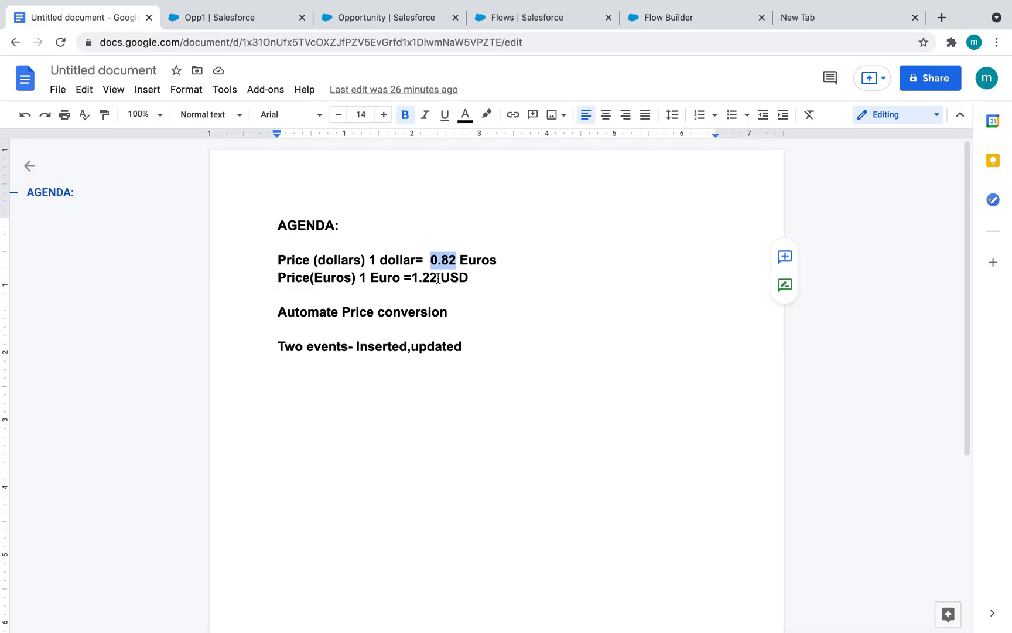
{"action": "left_click_drag", "start_coordinate": [438, 278], "coordinate": [412, 278]}
{"action": "key", "text": "super+c"}
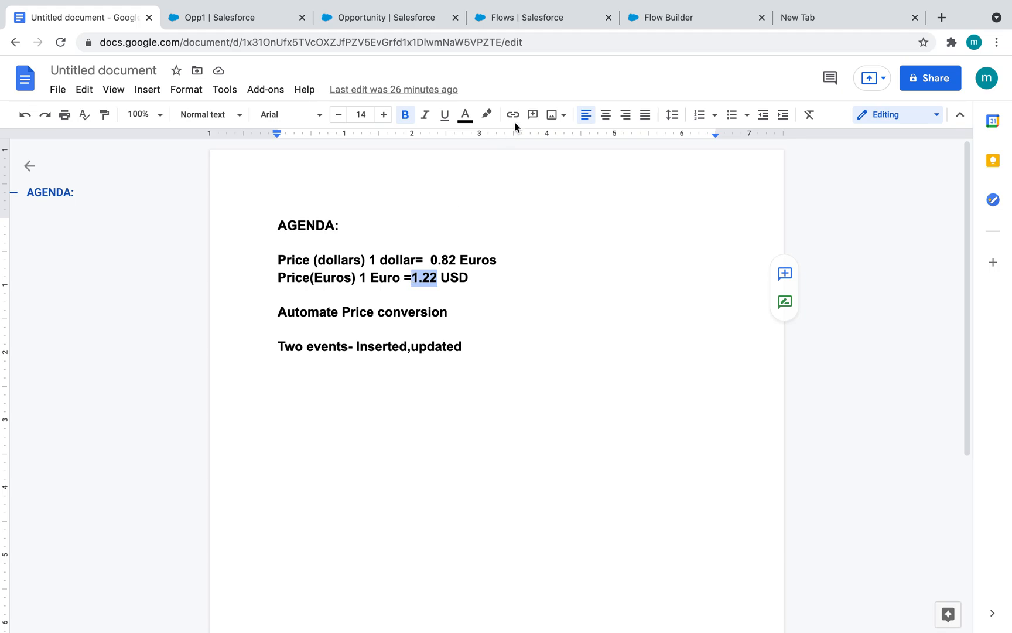
{"action": "left_click", "coordinate": [662, 17]}
{"action": "key", "text": "super+v"}
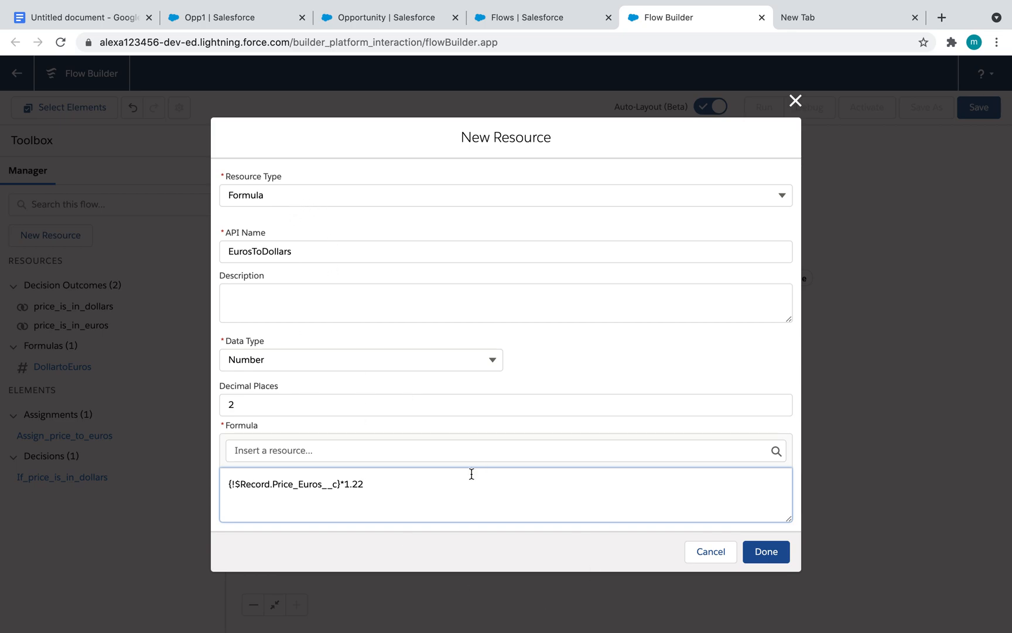
{"action": "left_click", "coordinate": [776, 555]}
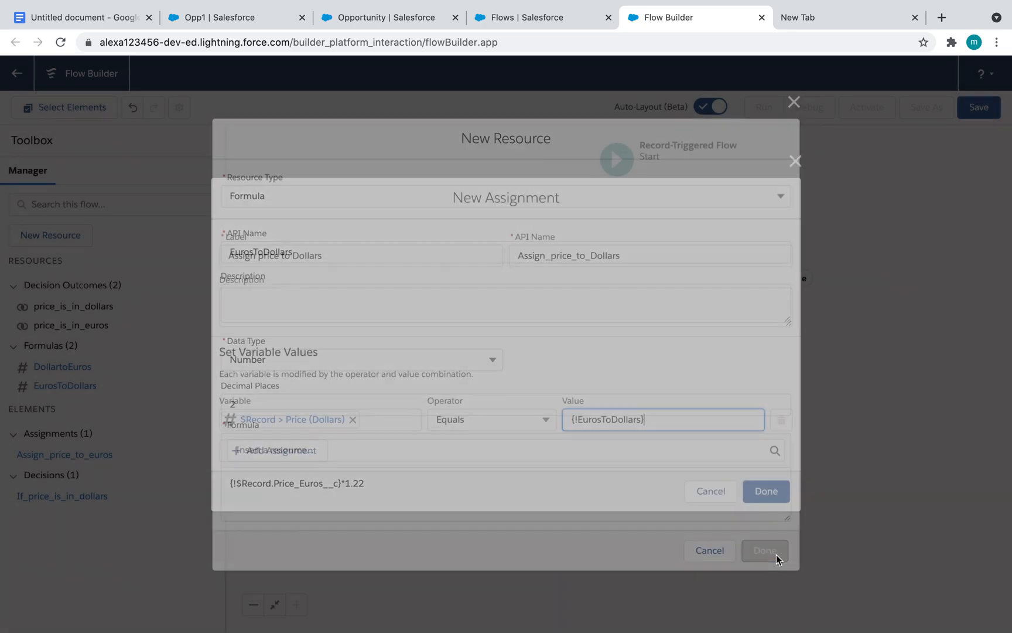
{"action": "left_click", "coordinate": [769, 496]}
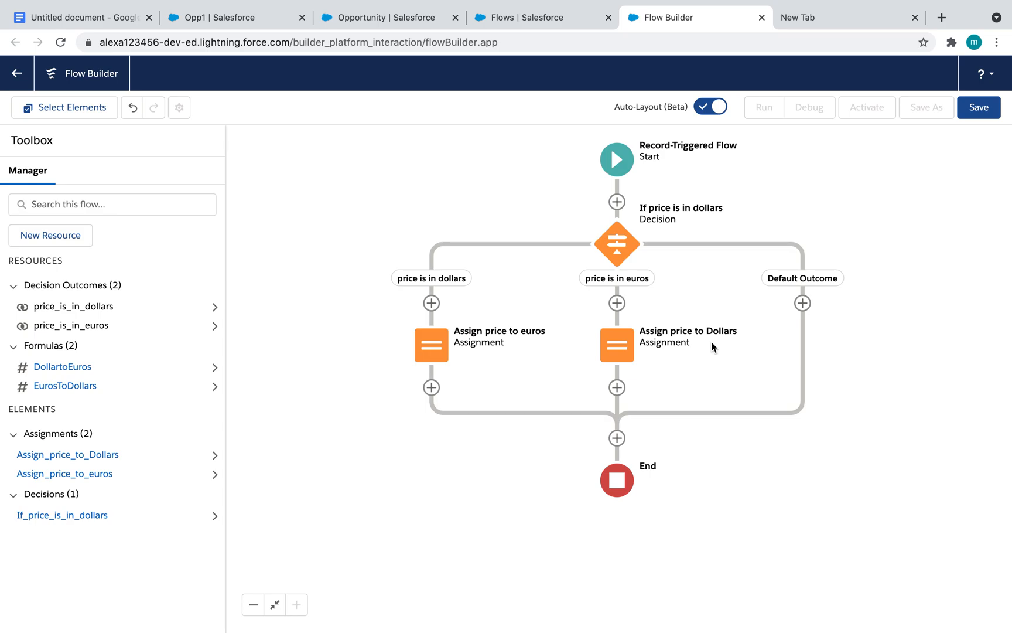
- Save the flow with the label "price automation on opportunity" and activate it
{"action": "left_click", "coordinate": [973, 109]}
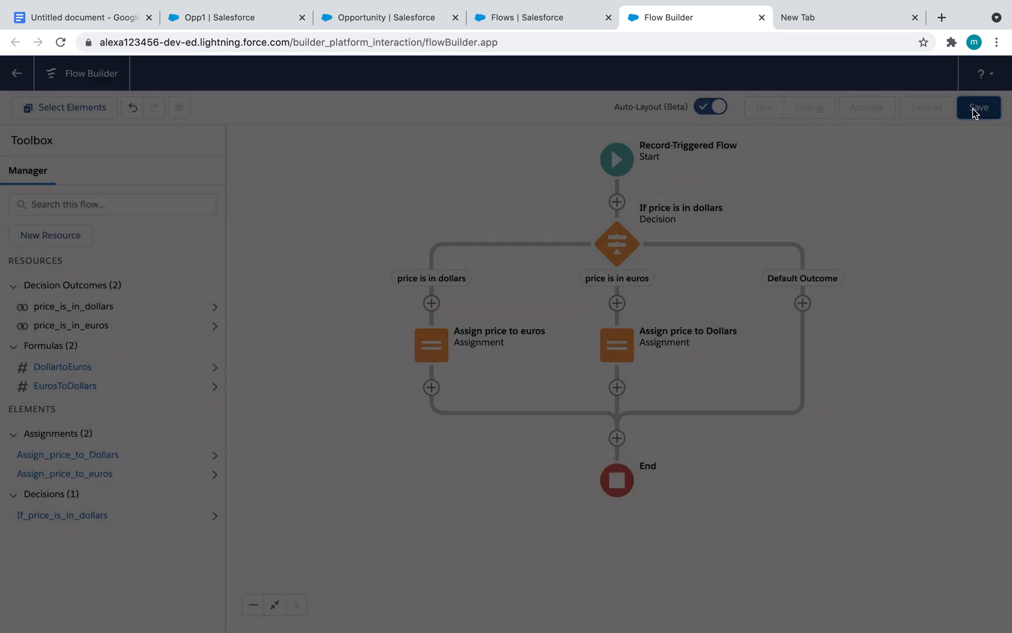
{"action": "left_click", "coordinate": [291, 319]}
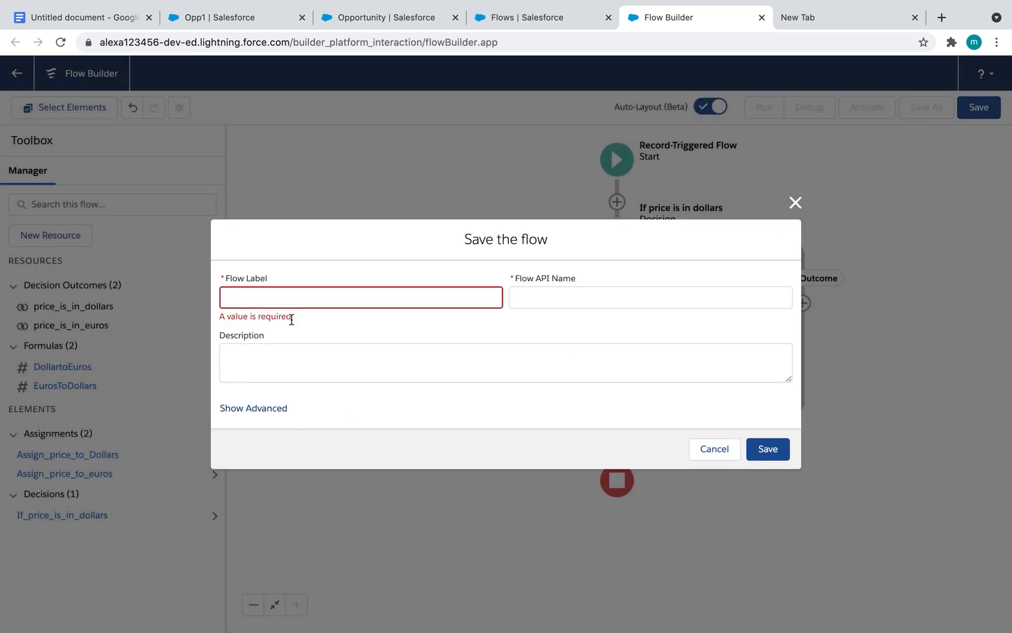
{"action": "left_click", "coordinate": [280, 302]}
{"action": "type", "text": "price"}
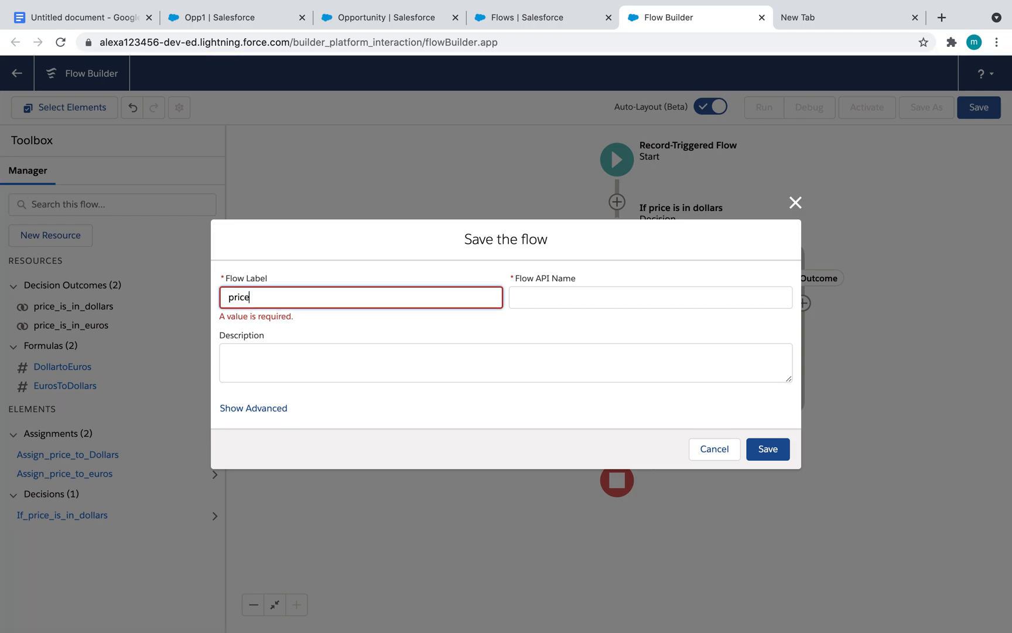
{"action": "type", "text": " automation on opportunity"}
{"action": "left_click", "coordinate": [411, 359]}
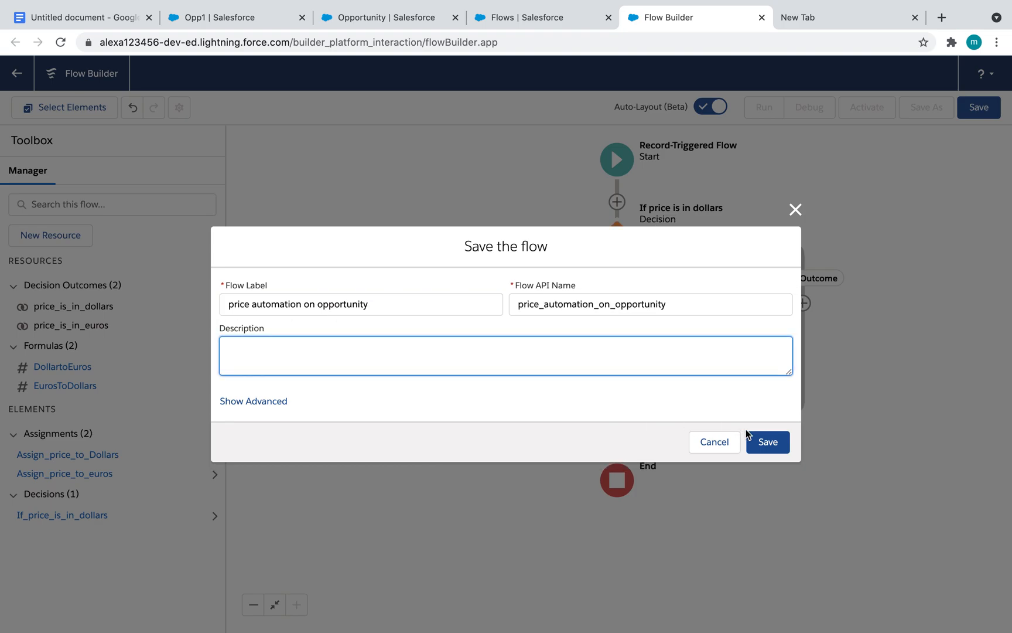
{"action": "left_click", "coordinate": [767, 442]}
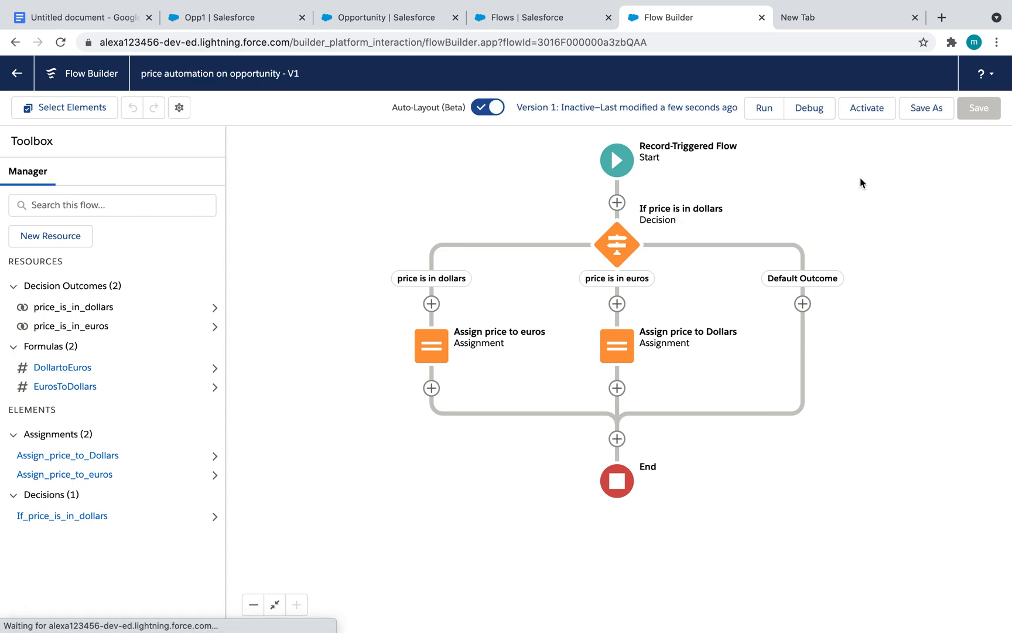
{"action": "left_click", "coordinate": [859, 111]}
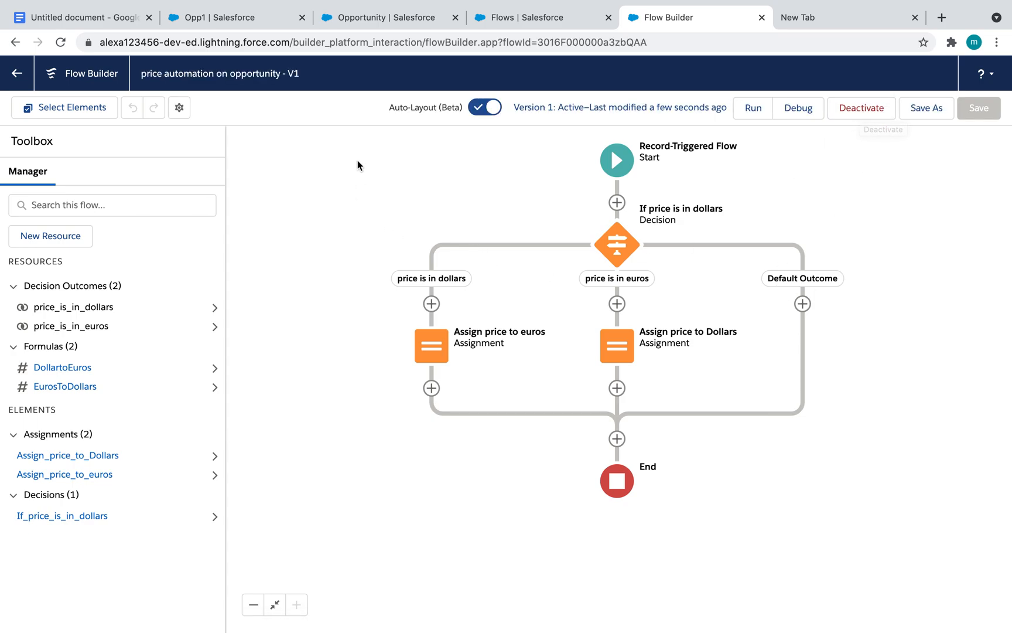
- Switch to the Opp1 record, reload it, and start a new opportunity from the Recently Viewed opportunities list
{"action": "left_click", "coordinate": [270, 20]}
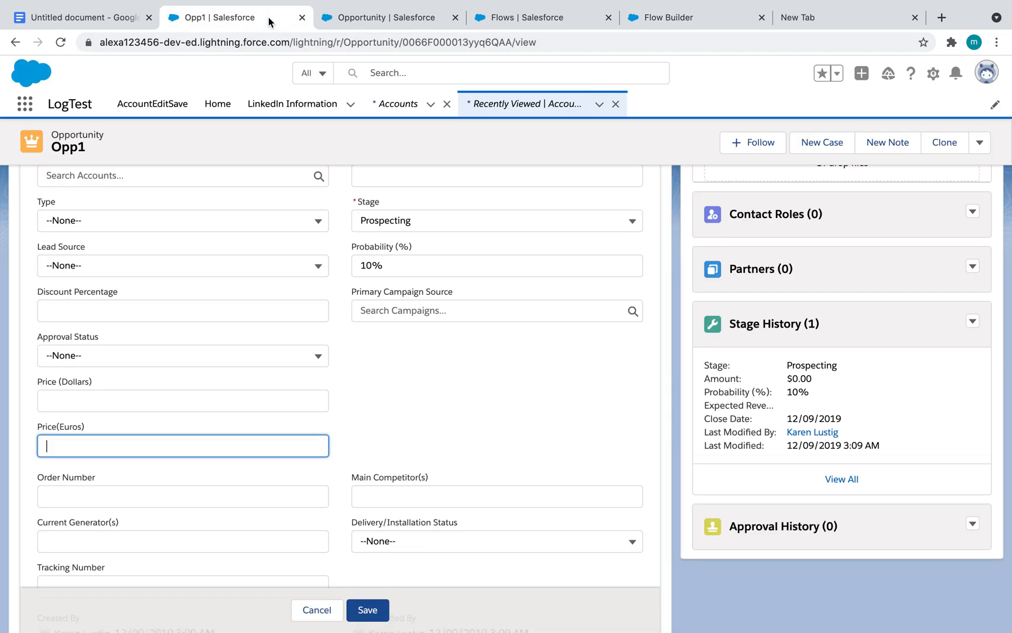
{"action": "left_click", "coordinate": [61, 43]}
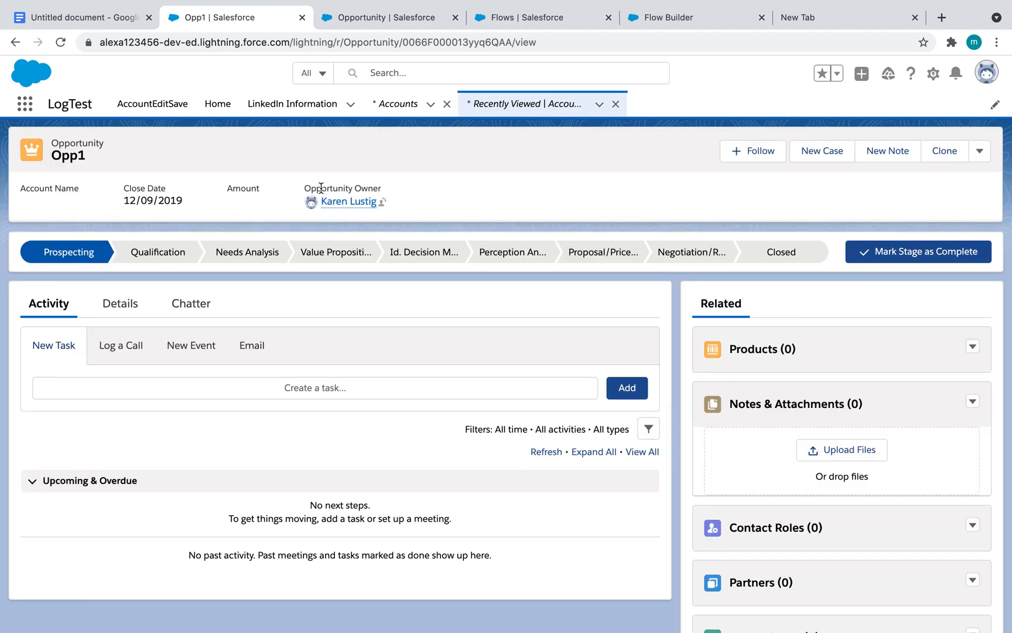
{"action": "left_click", "coordinate": [518, 107]}
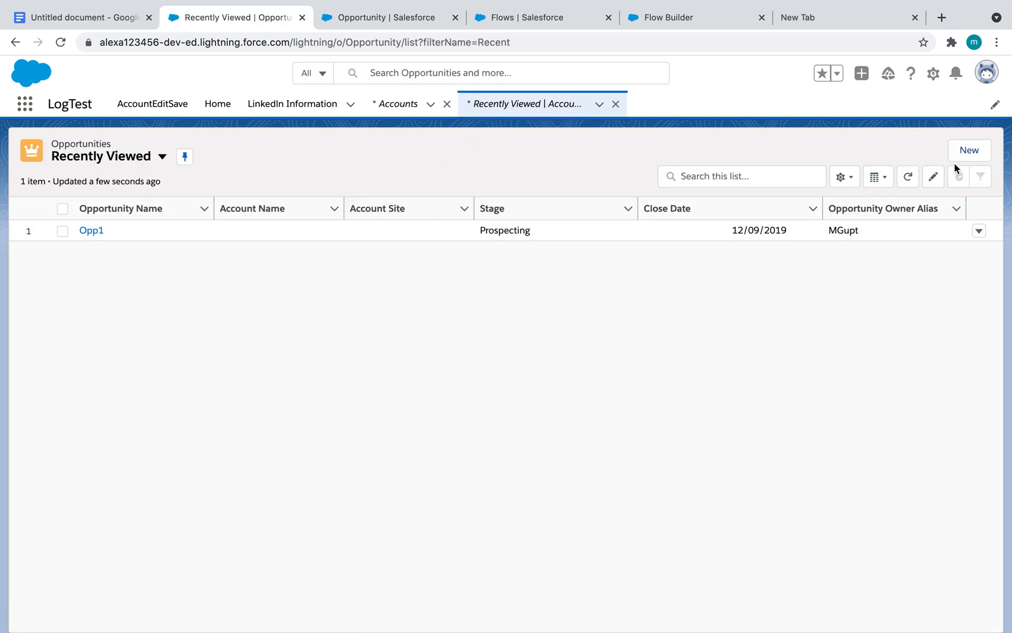
{"action": "left_click", "coordinate": [962, 153]}
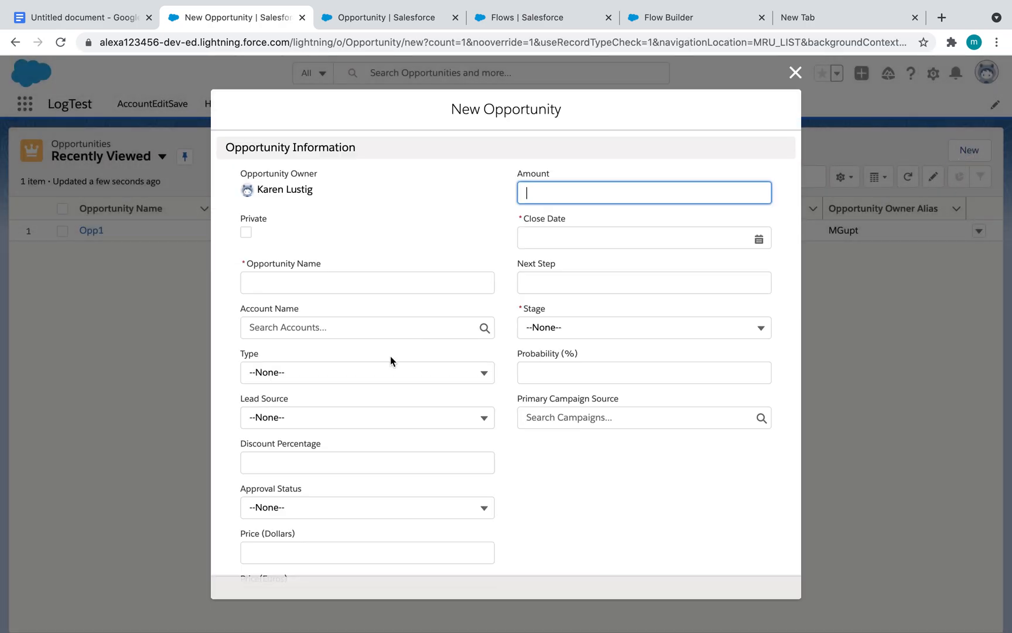
- Name the new opportunity "Soloman 1", with close date 24/05/2021 and stage Prospecting
{"action": "scroll", "coordinate": [312, 260], "scroll_direction": "down", "scroll_amount": 2}
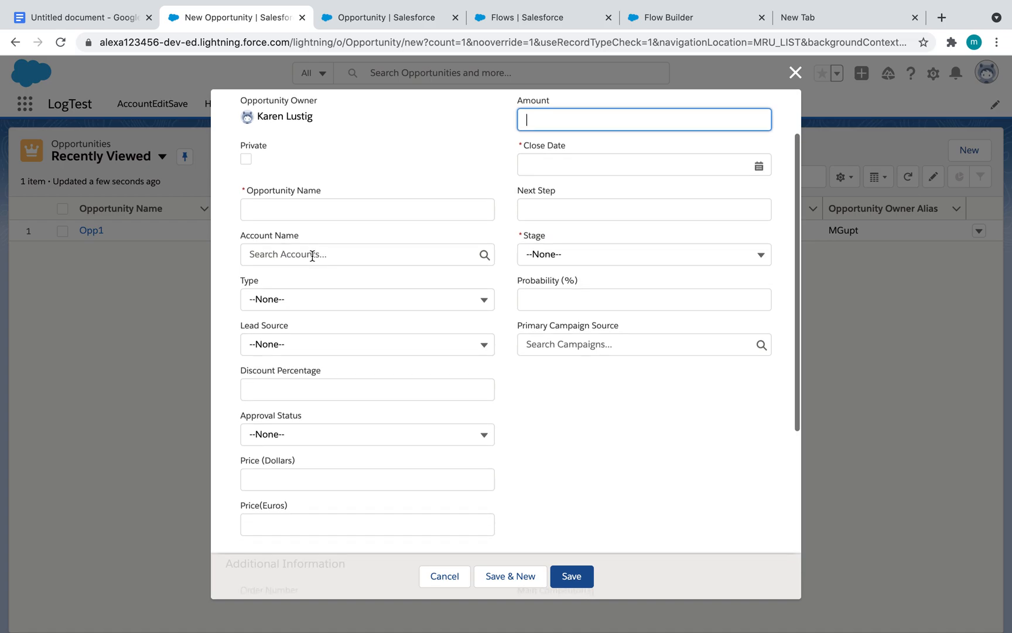
{"action": "left_click", "coordinate": [305, 212]}
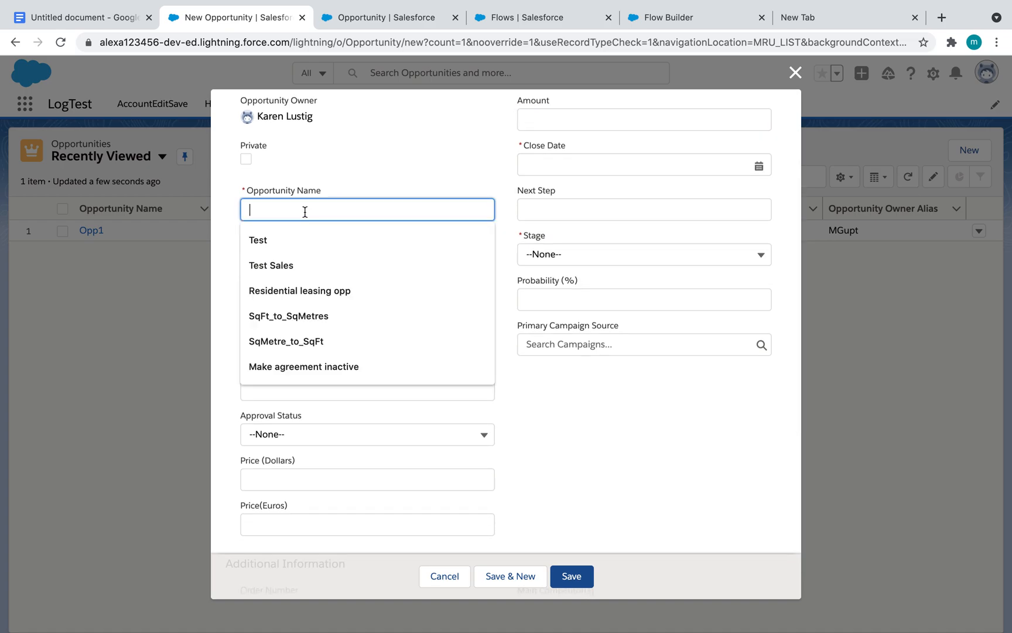
{"action": "type", "text": "S"}
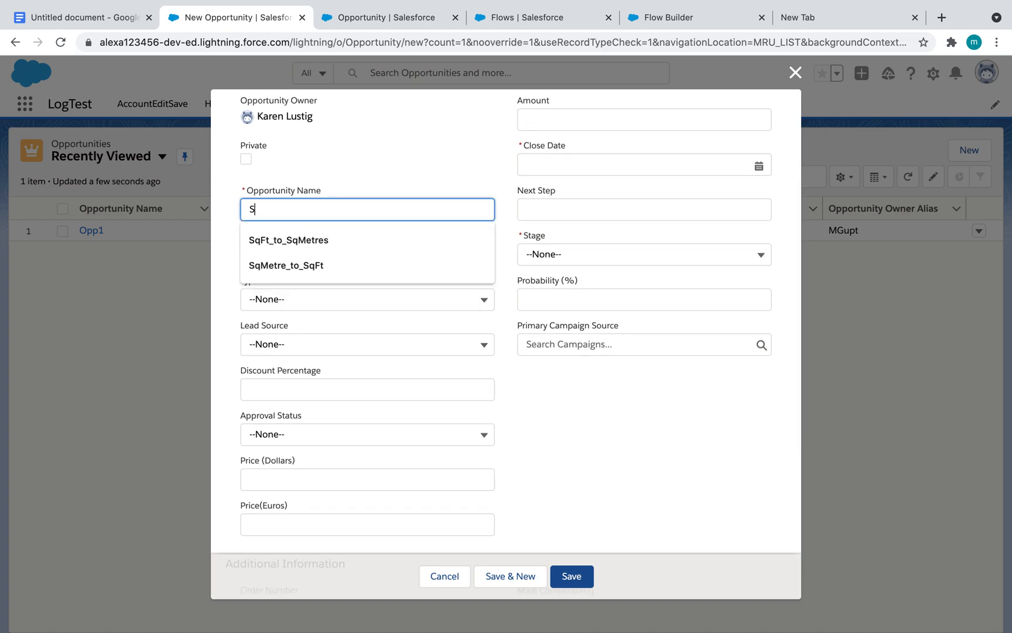
{"action": "type", "text": "oloman 1"}
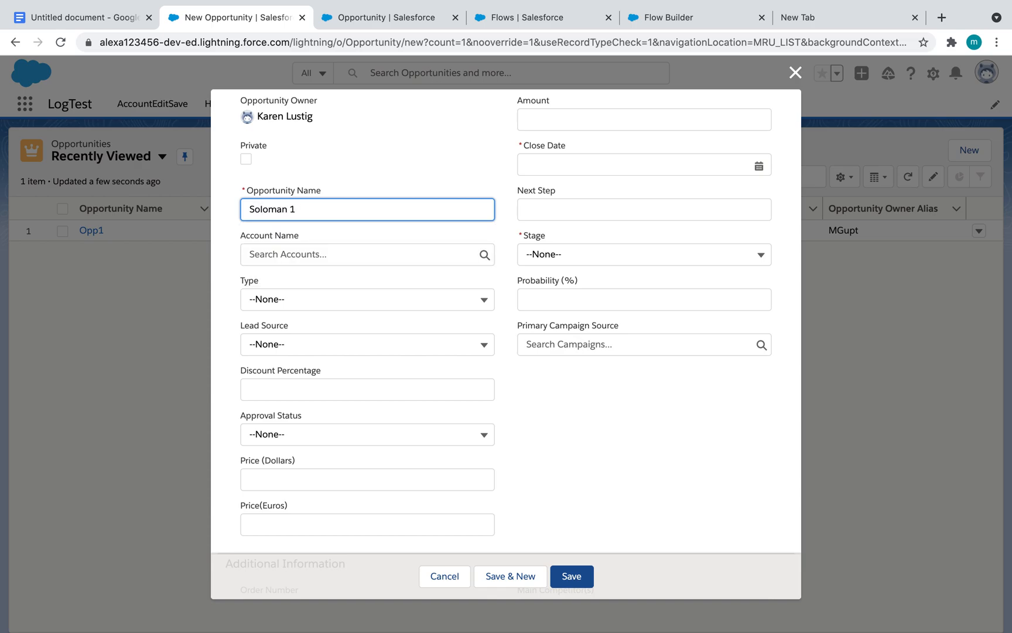
{"action": "left_click", "coordinate": [605, 165]}
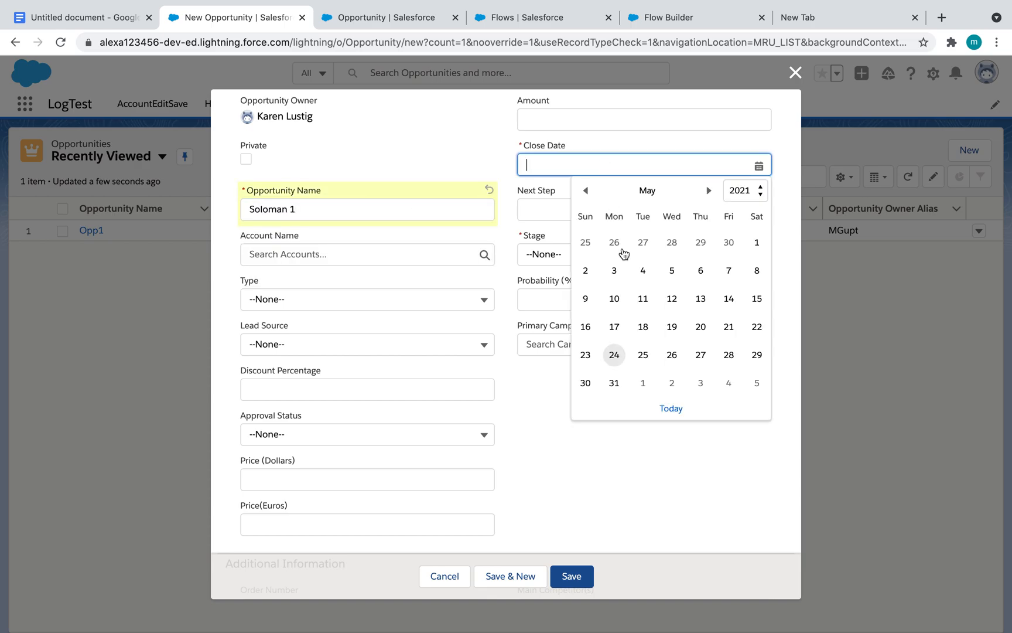
{"action": "left_click", "coordinate": [615, 348]}
{"action": "left_click", "coordinate": [555, 255]}
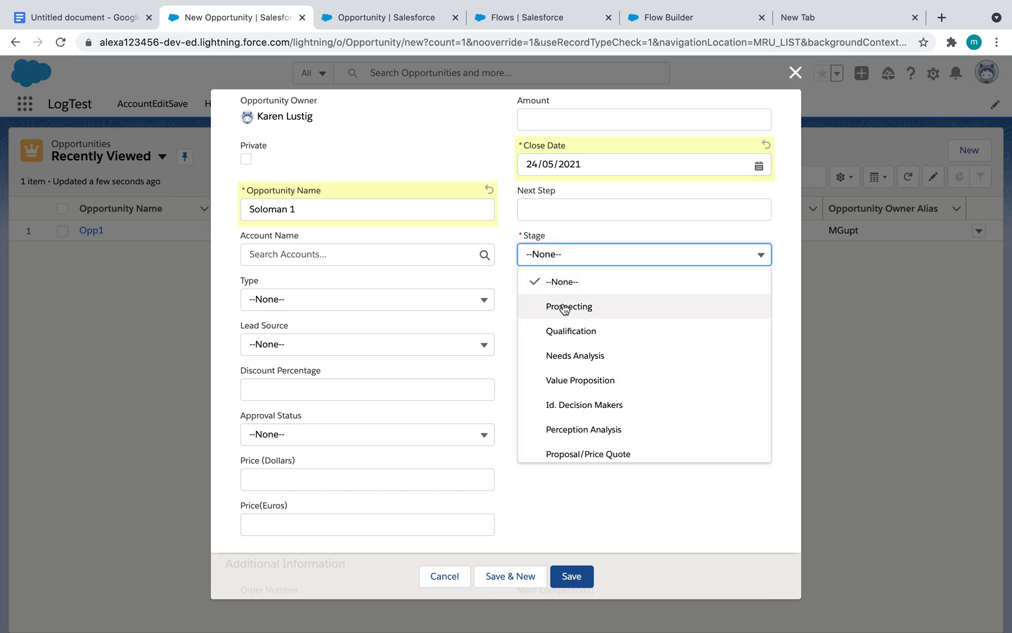
{"action": "left_click", "coordinate": [561, 303]}
{"action": "scroll", "coordinate": [515, 356], "scroll_direction": "down", "scroll_amount": 3}
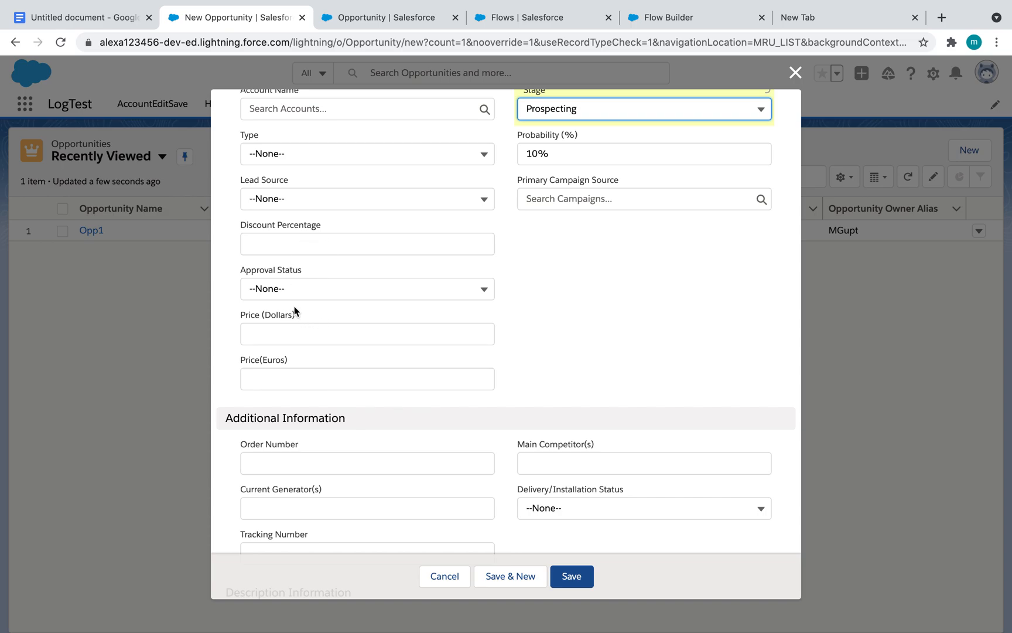
{"action": "left_click", "coordinate": [285, 331]}
{"action": "left_click", "coordinate": [291, 376]}
{"action": "left_click", "coordinate": [294, 338]}
{"action": "left_click", "coordinate": [493, 316]}
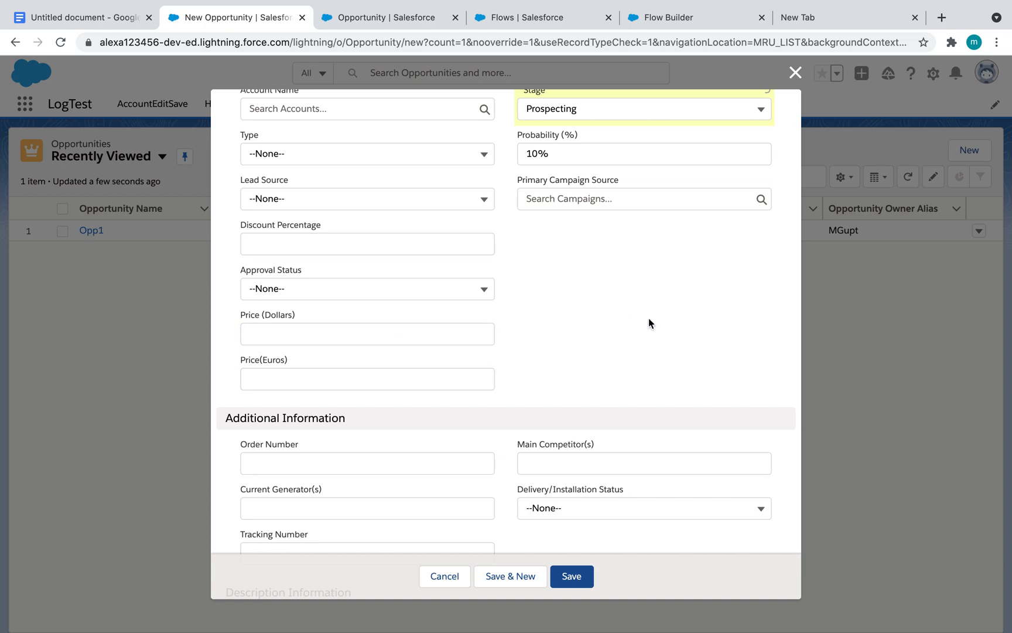
- Return to the flow in Flow Builder and open the Opportunity entry conditions of its Start element for review
{"action": "left_click", "coordinate": [693, 20]}
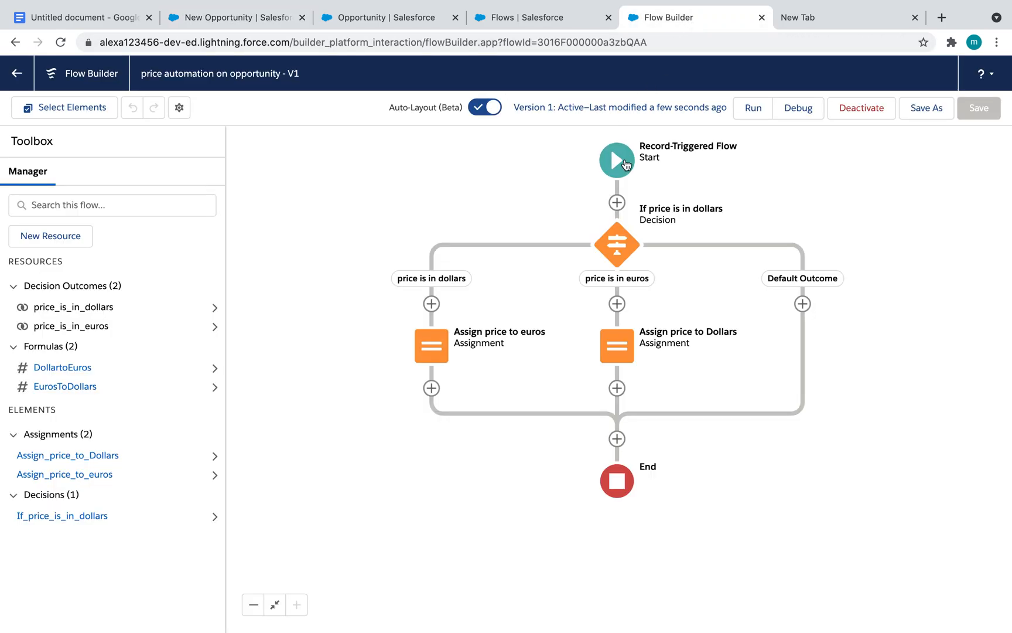
{"action": "left_click", "coordinate": [618, 162]}
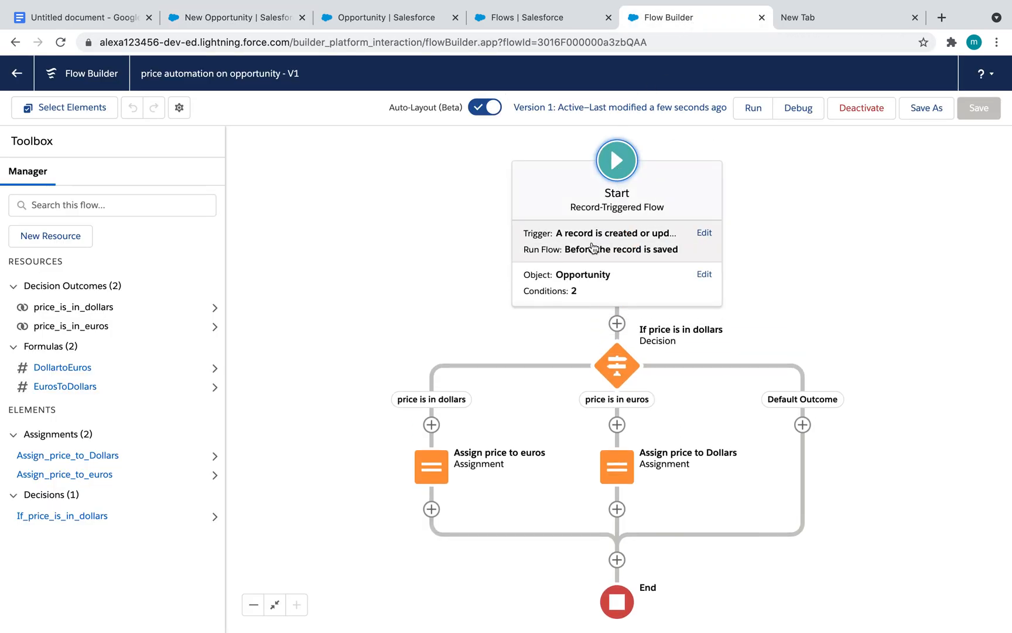
{"action": "left_click", "coordinate": [549, 290]}
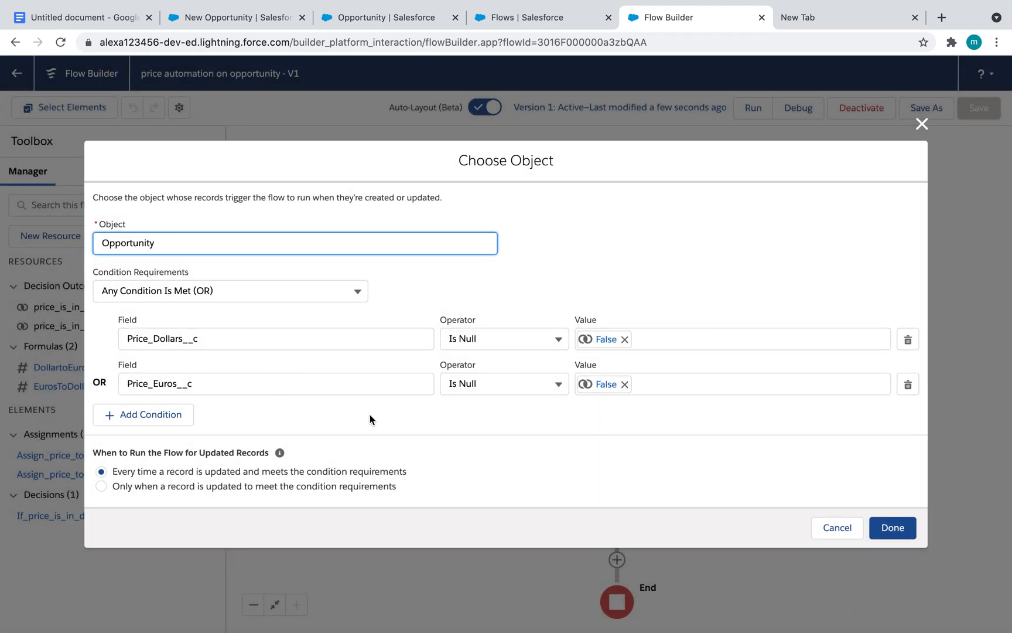
- Close the flow's entry conditions, save the new Soloman 1 opportunity with both price fields empty, and check its details
{"action": "left_click", "coordinate": [922, 124]}
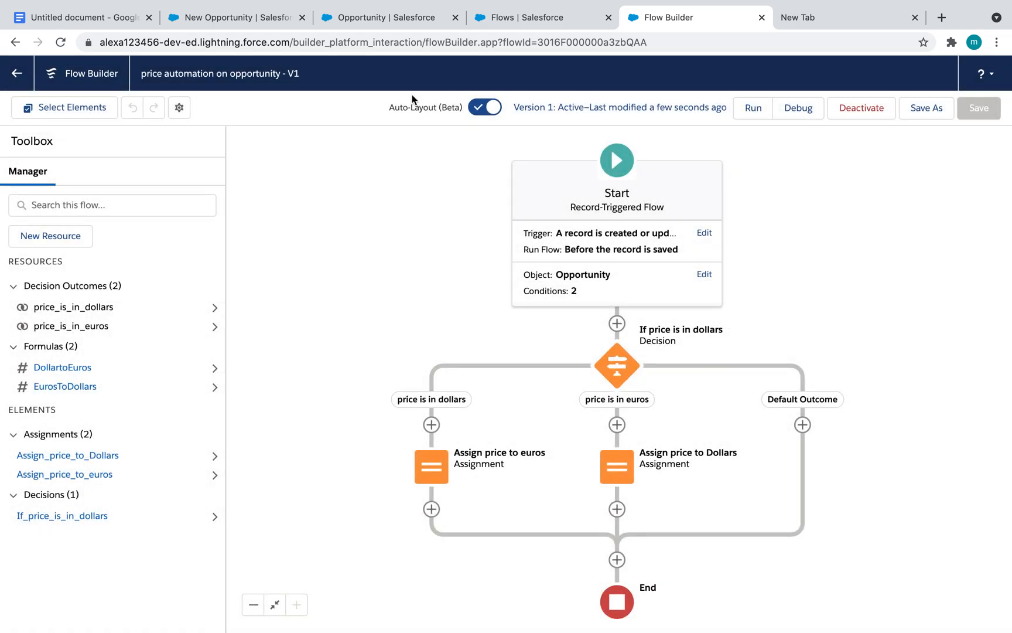
{"action": "left_click", "coordinate": [283, 21]}
{"action": "left_click", "coordinate": [570, 575]}
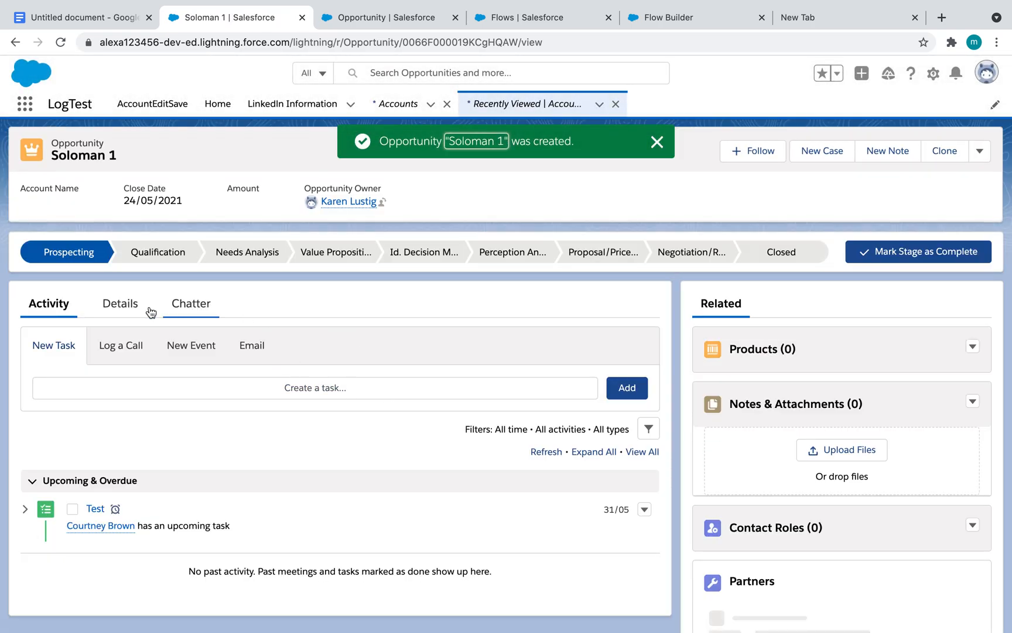
{"action": "left_click", "coordinate": [120, 303]}
{"action": "scroll", "coordinate": [336, 453], "scroll_direction": "down", "scroll_amount": 5}
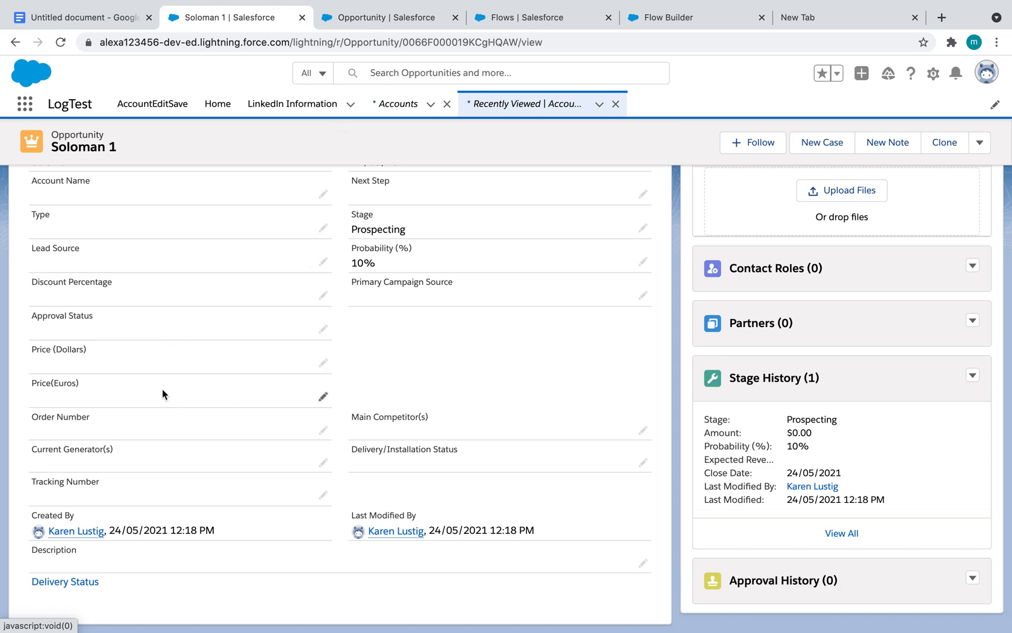
{"action": "scroll", "coordinate": [163, 392], "scroll_direction": "up", "scroll_amount": 5}
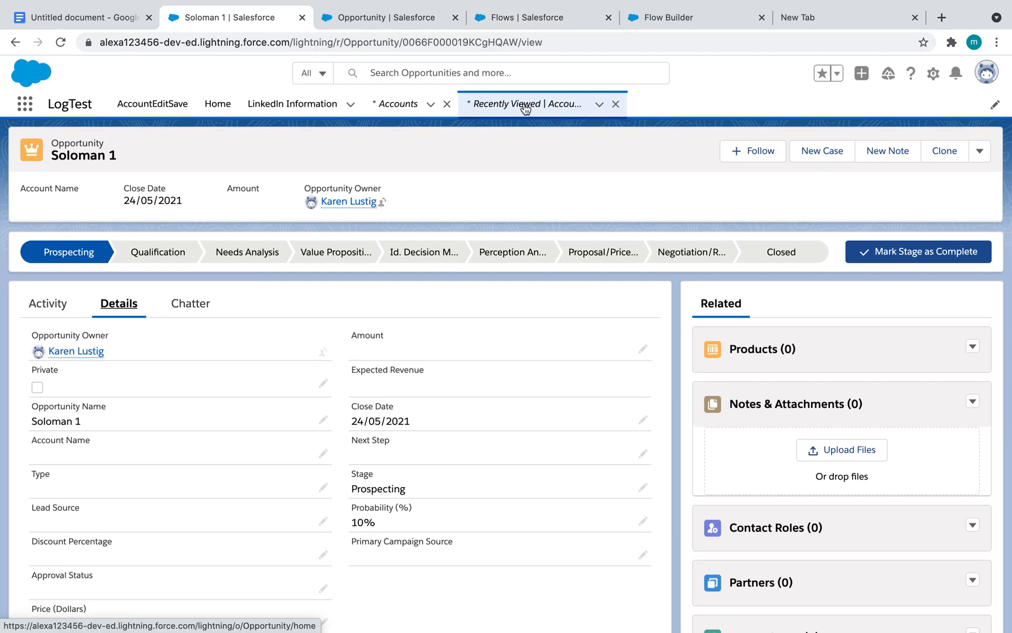
- Start another opportunity from the Recently Viewed list, named "Soloman 1" with close date 24/05/2021 and stage Prospecting
{"action": "left_click", "coordinate": [506, 105]}
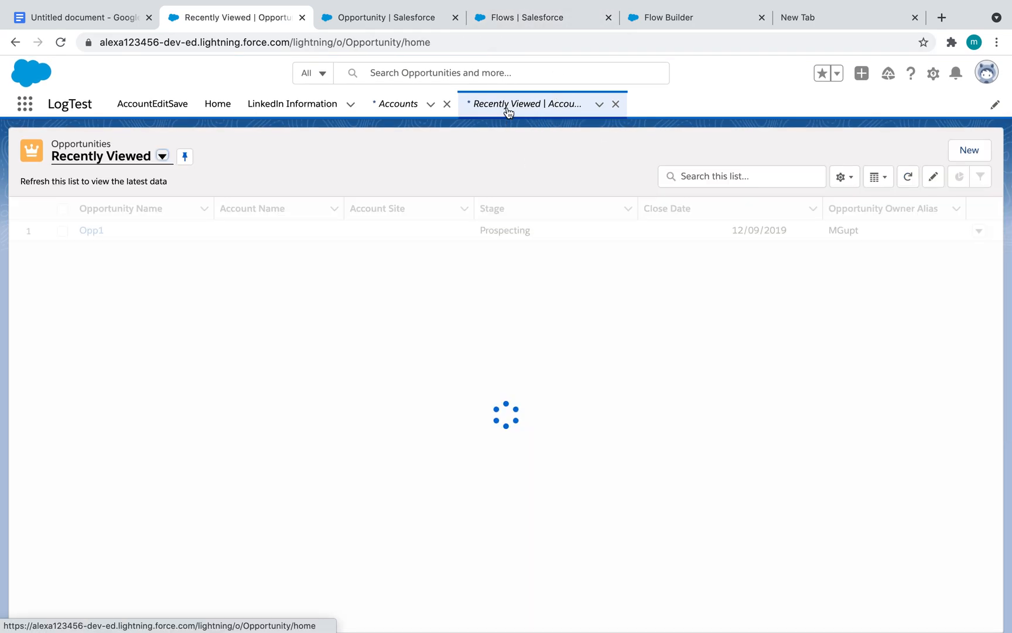
{"action": "left_click", "coordinate": [971, 160]}
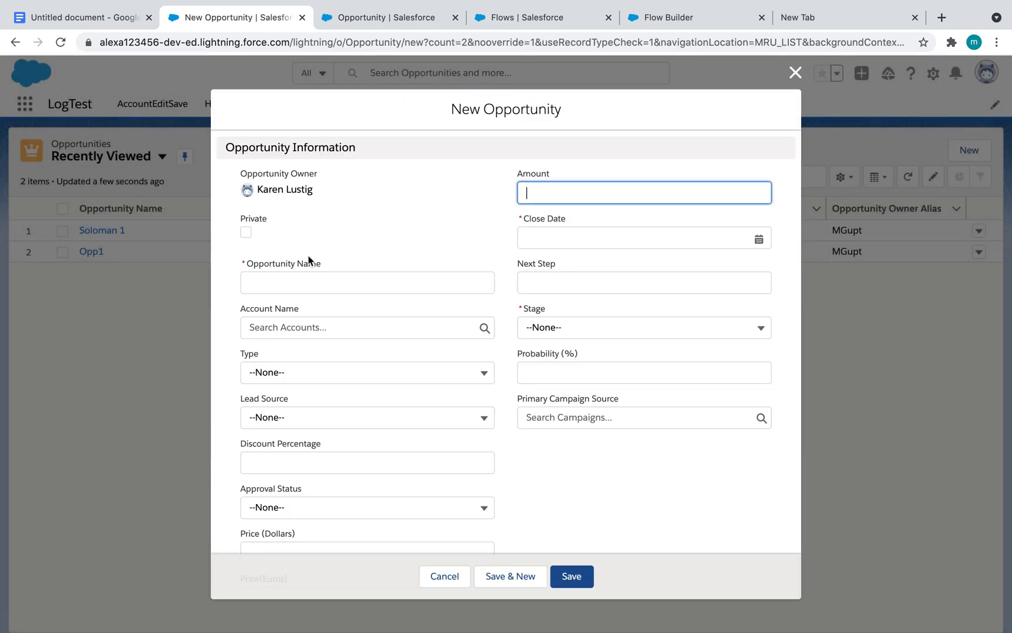
{"action": "left_click", "coordinate": [292, 279]}
{"action": "type", "text": "S"}
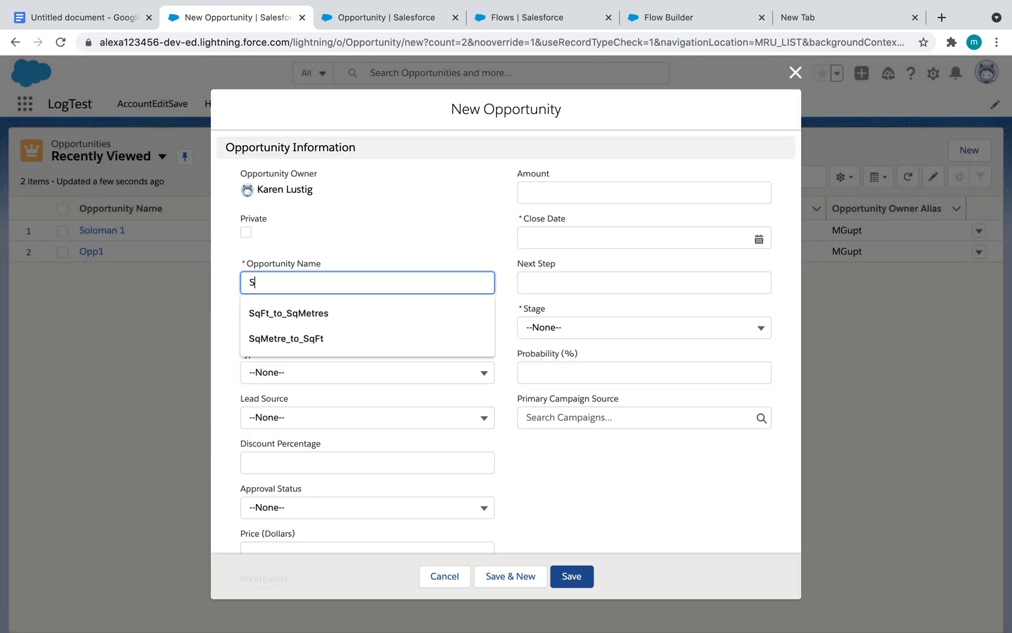
{"action": "type", "text": "oloman 1"}
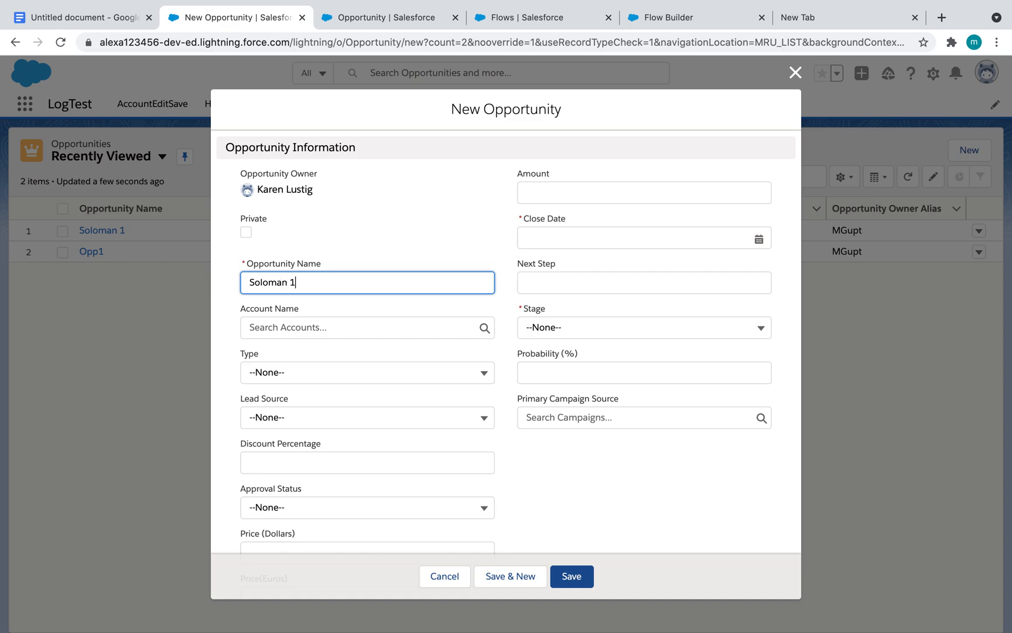
{"action": "left_click", "coordinate": [596, 231]}
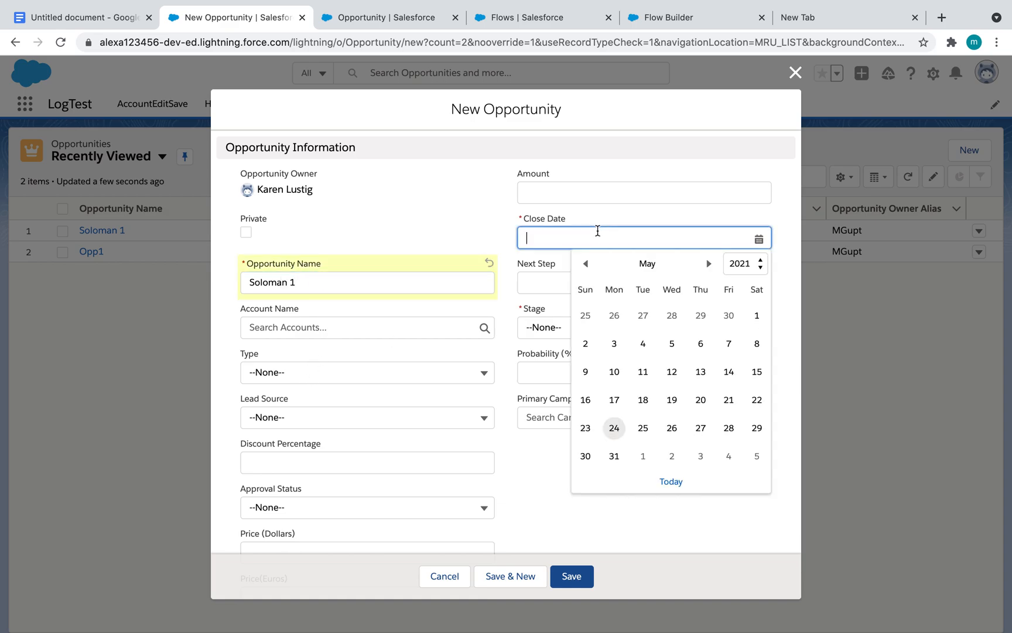
{"action": "left_click", "coordinate": [550, 331]}
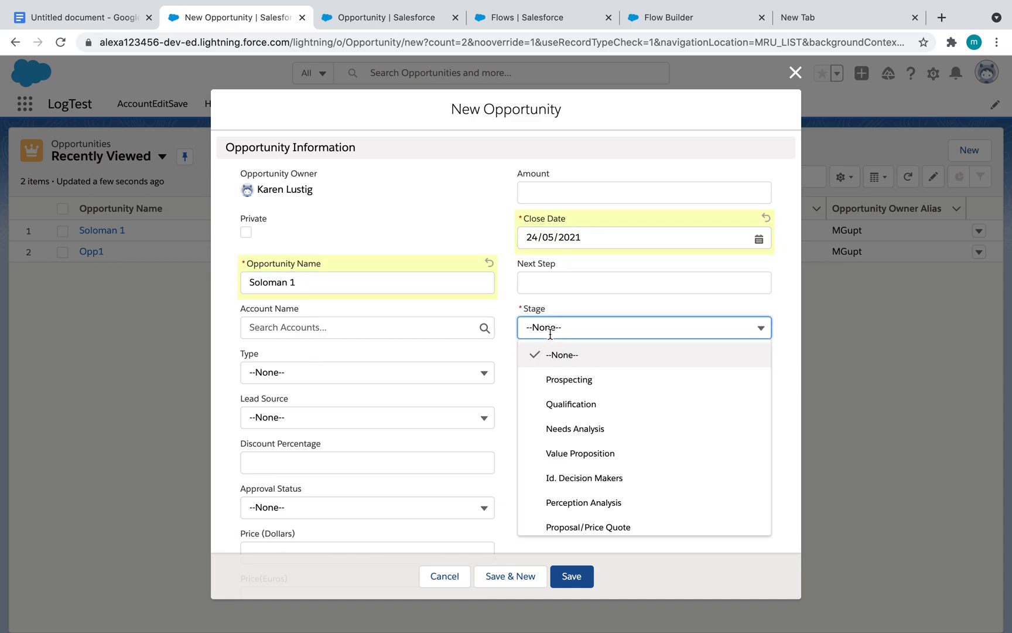
{"action": "left_click", "coordinate": [578, 375]}
- Set Price (Dollars) to 100, leave Price(Euros) empty, and save the new opportunity
{"action": "scroll", "coordinate": [577, 375], "scroll_direction": "down", "scroll_amount": 5}
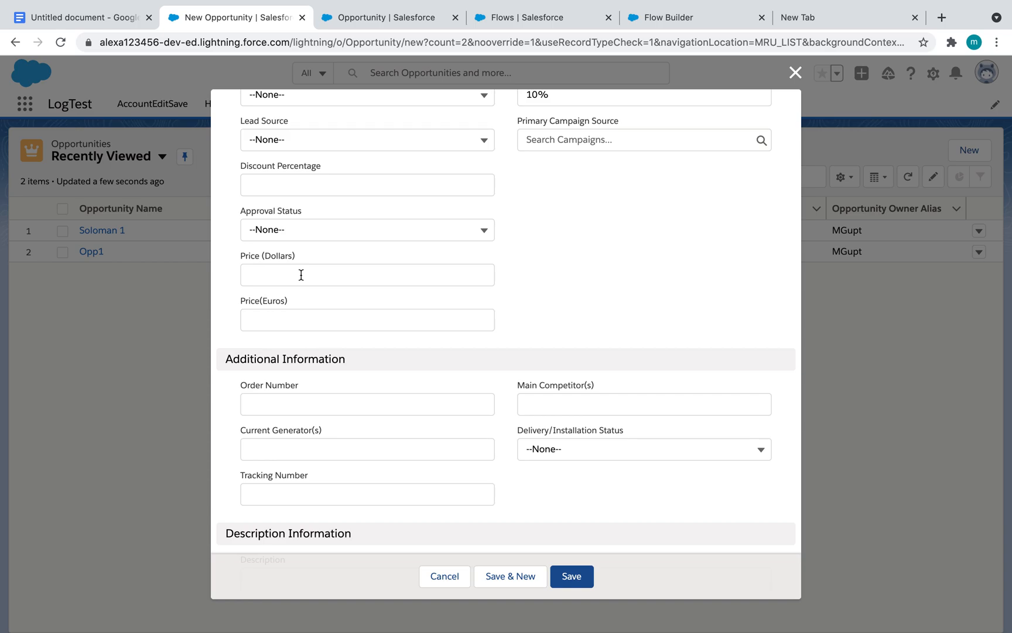
{"action": "left_click", "coordinate": [301, 275]}
{"action": "type", "text": "100"}
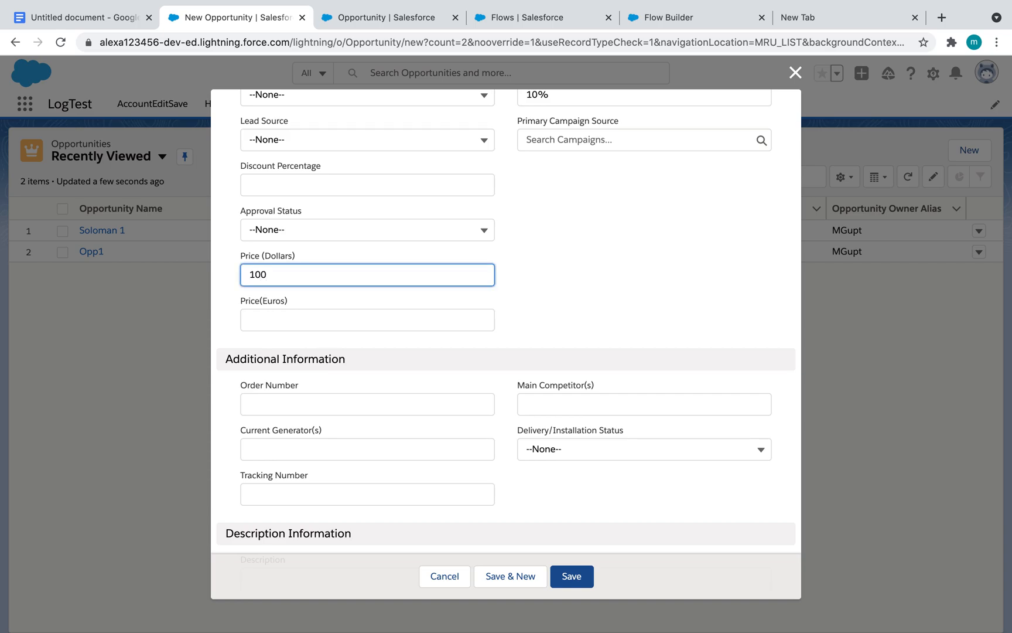
{"action": "left_click", "coordinate": [582, 575]}
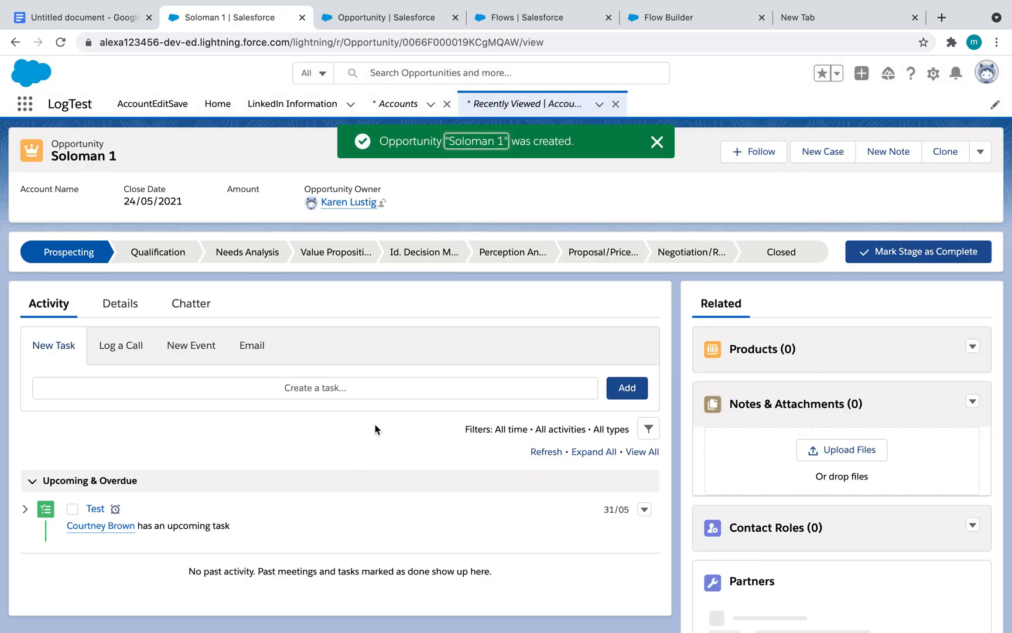
- Examine the Price (Dollars) and Price(Euros) values in the details of the newly saved Soloman 1 opportunity
{"action": "left_click", "coordinate": [130, 309]}
{"action": "scroll", "coordinate": [408, 436], "scroll_direction": "down", "scroll_amount": 5}
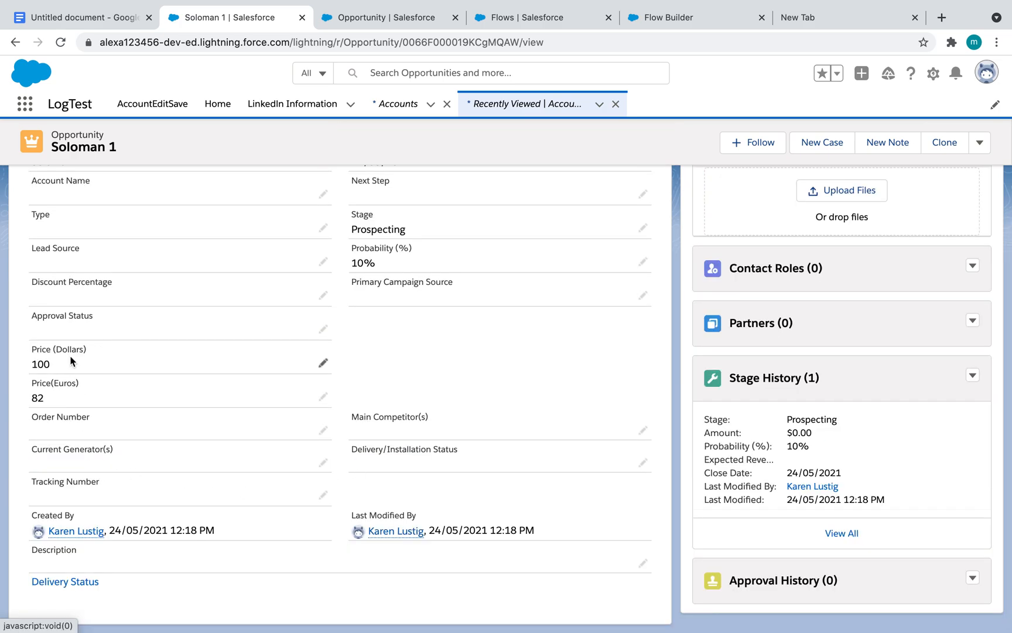
{"action": "double_click", "coordinate": [55, 365]}
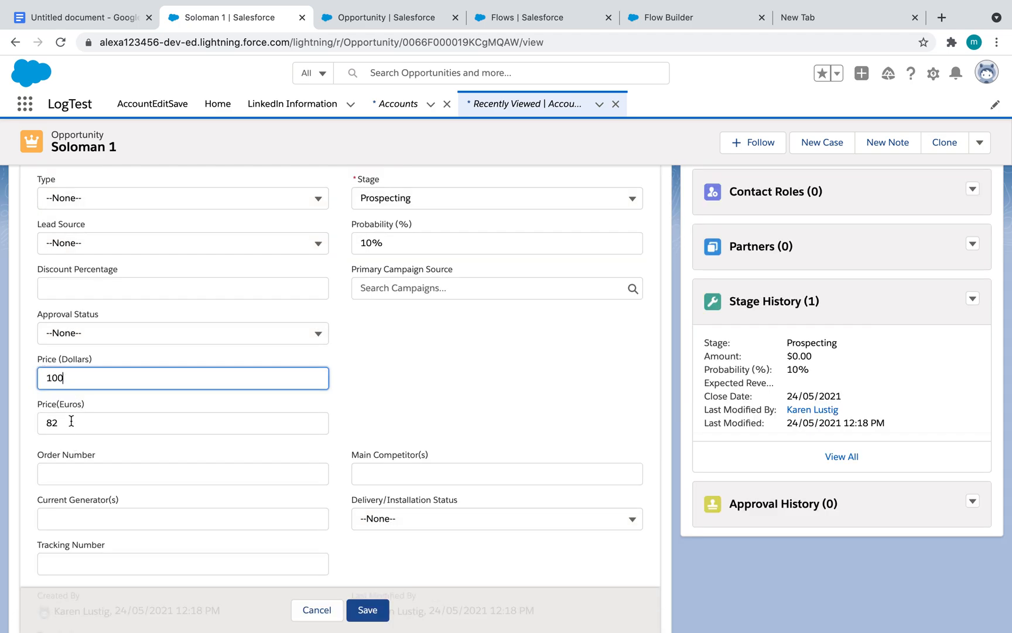
{"action": "left_click", "coordinate": [16, 43]}
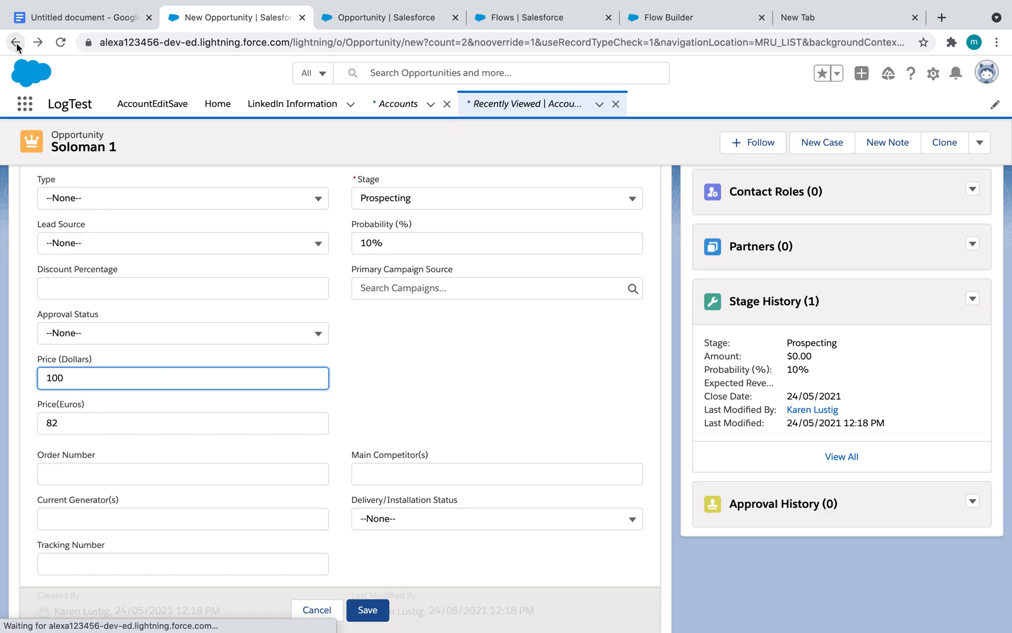
{"action": "left_click", "coordinate": [795, 73]}
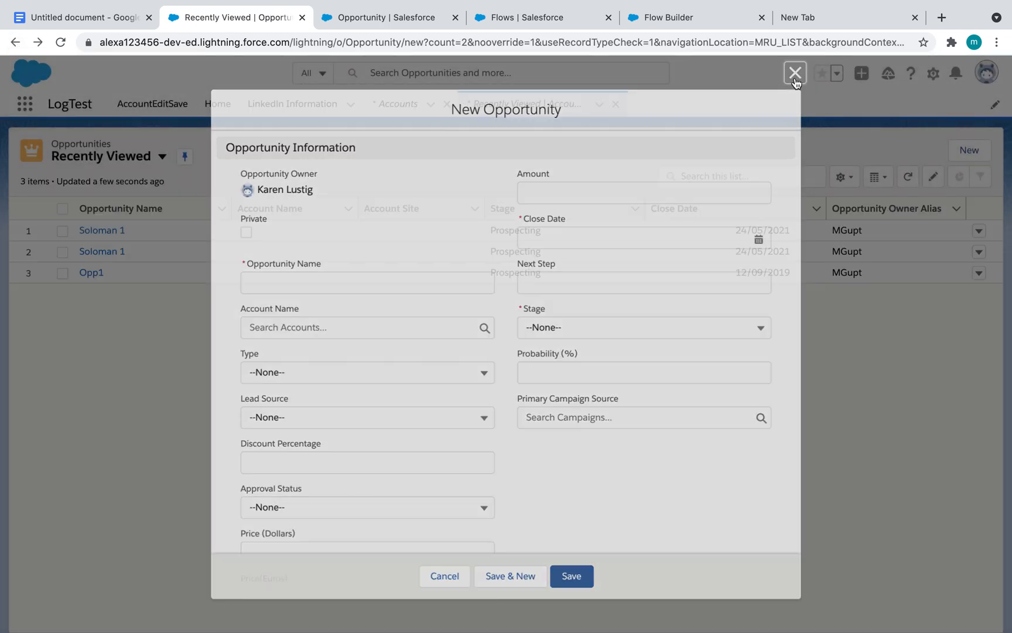
{"action": "left_click", "coordinate": [110, 230]}
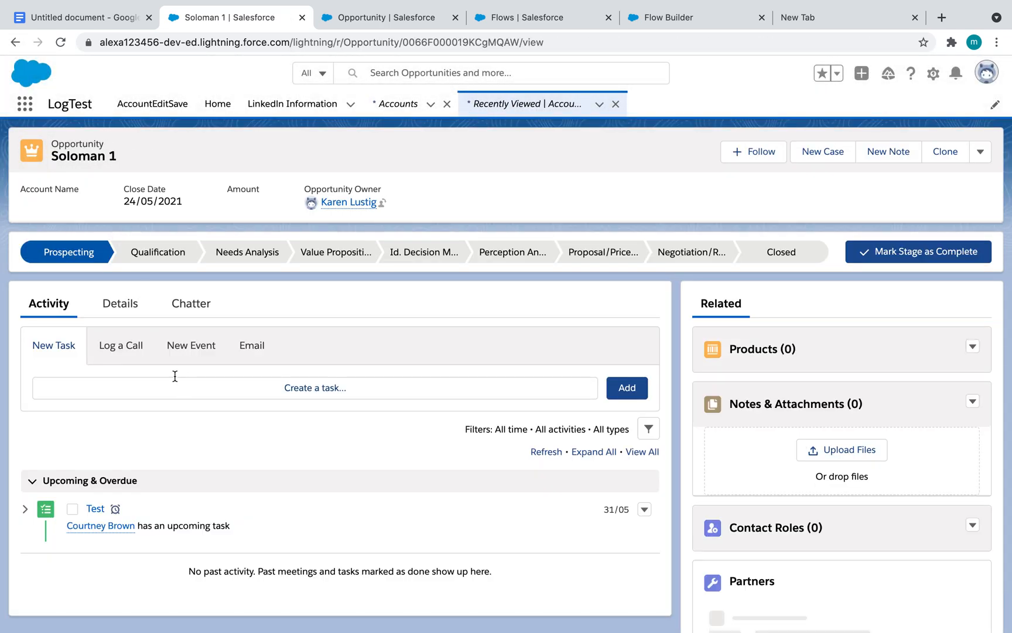
{"action": "left_click", "coordinate": [119, 304]}
{"action": "scroll", "coordinate": [240, 407], "scroll_direction": "down", "scroll_amount": 5}
{"action": "scroll", "coordinate": [242, 412], "scroll_direction": "down", "scroll_amount": 2}
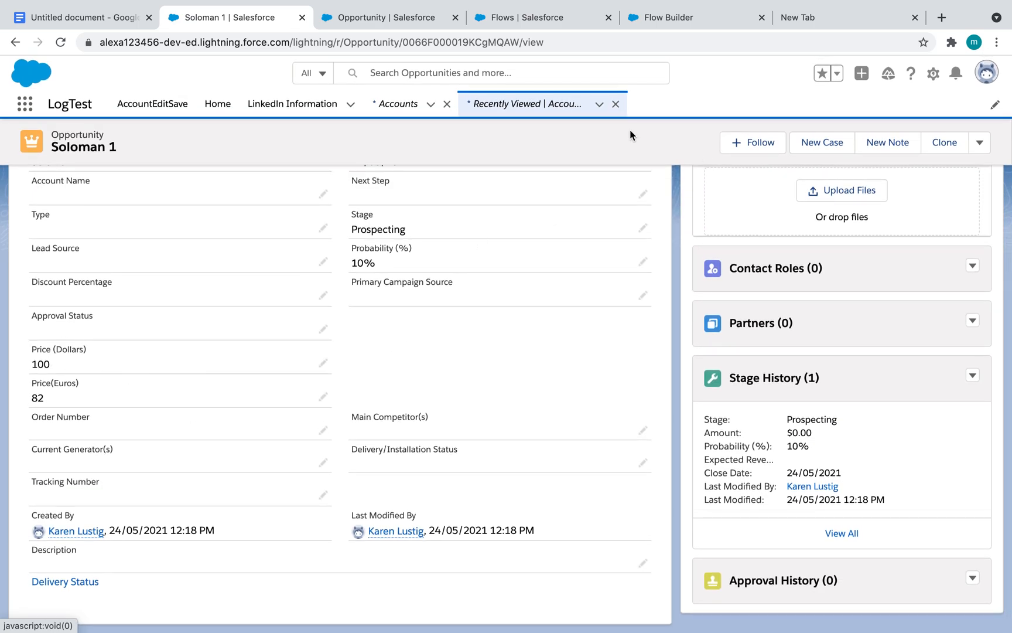
- Start a third opportunity from the Recently Viewed list and name it "Solomam 3"
{"action": "left_click", "coordinate": [525, 105]}
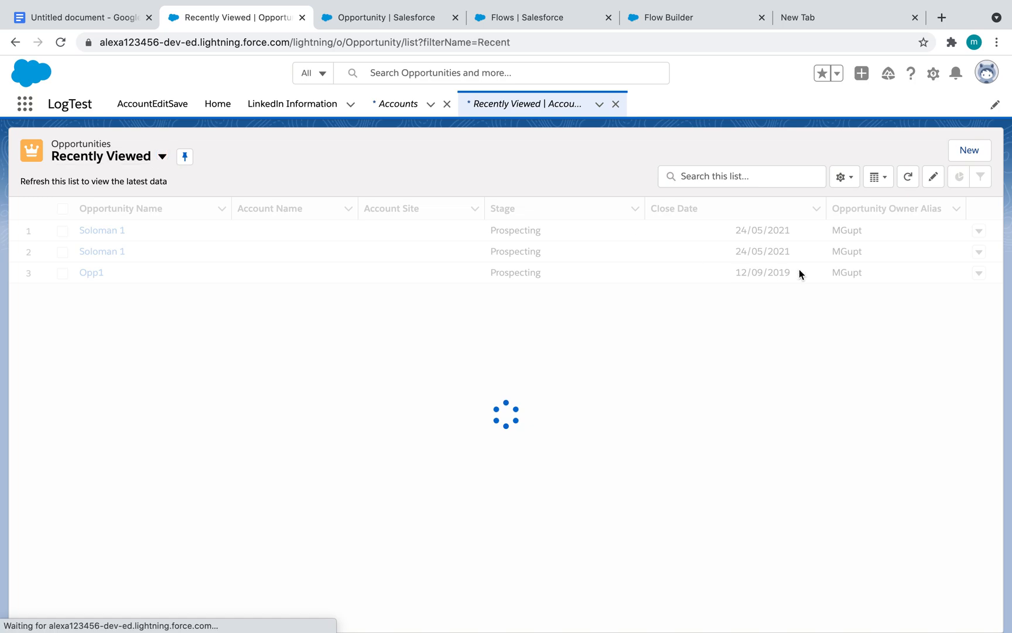
{"action": "left_click", "coordinate": [970, 154]}
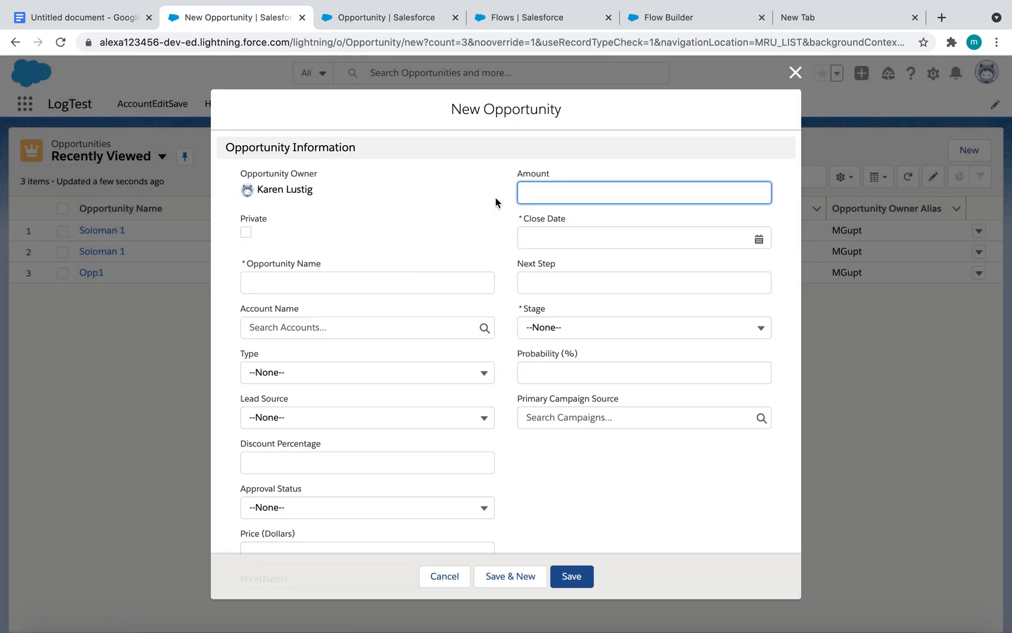
{"action": "left_click", "coordinate": [333, 282]}
{"action": "type", "text": "Solomam 3"}
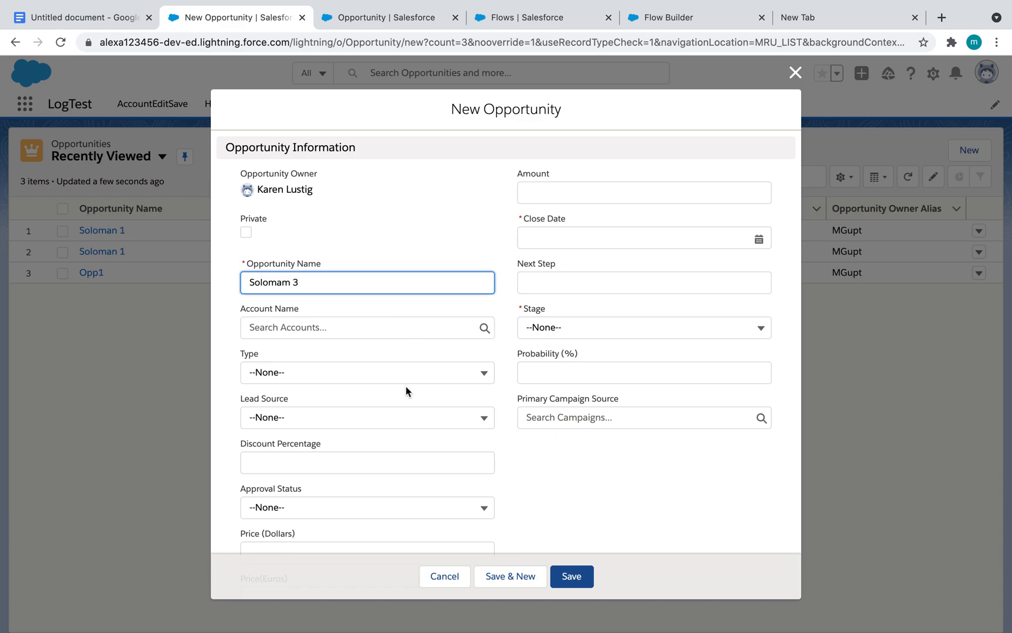
- Set the Solomam 3 opportunity's close date to 24/05/2021 and its stage to Prospecting
{"action": "scroll", "coordinate": [398, 395], "scroll_direction": "down", "scroll_amount": 5}
{"action": "scroll", "coordinate": [397, 395], "scroll_direction": "up", "scroll_amount": 3}
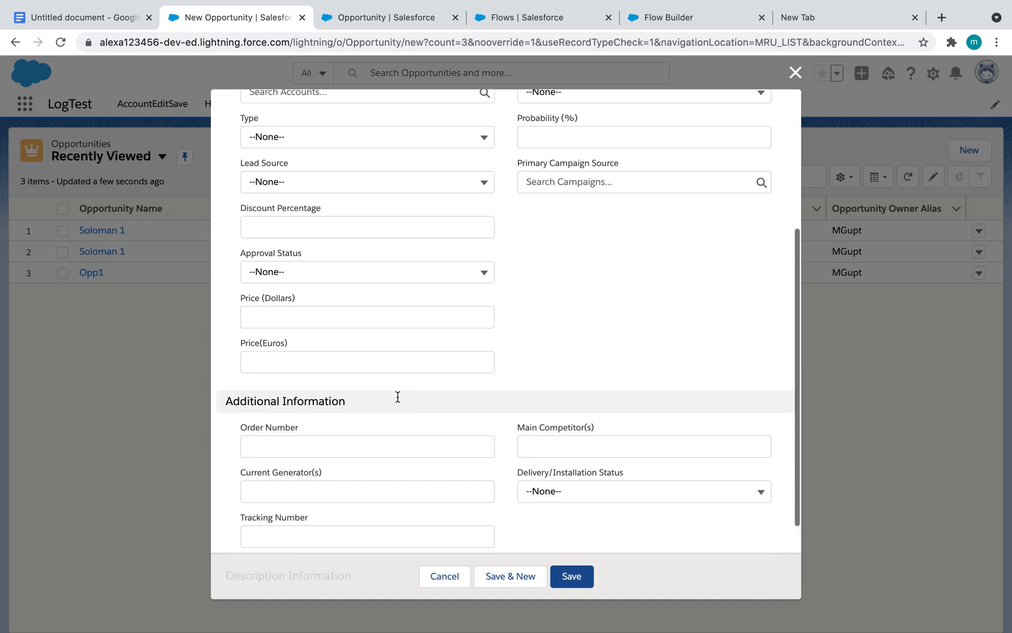
{"action": "left_click", "coordinate": [584, 200]}
{"action": "left_click", "coordinate": [592, 269]}
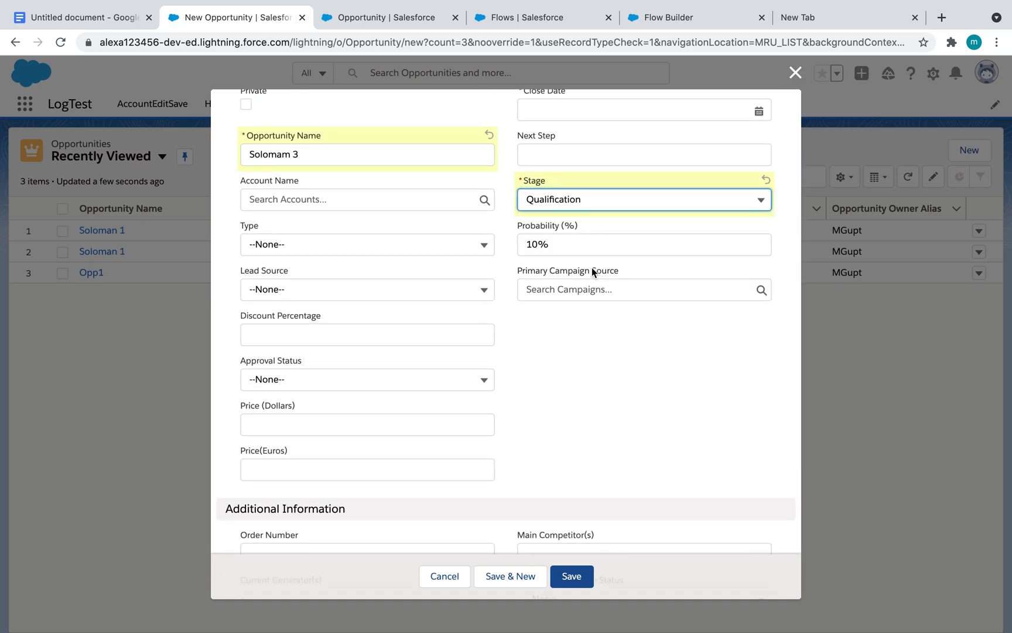
{"action": "scroll", "coordinate": [591, 267], "scroll_direction": "up", "scroll_amount": 2}
{"action": "left_click", "coordinate": [563, 237]}
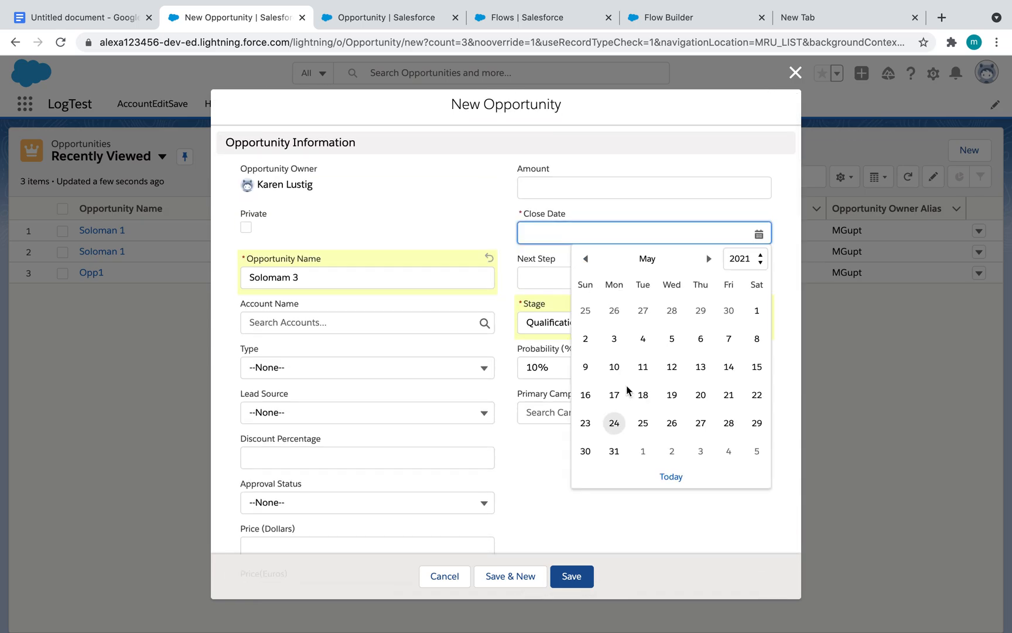
{"action": "left_click", "coordinate": [613, 417]}
{"action": "left_click", "coordinate": [597, 330]}
{"action": "left_click", "coordinate": [583, 373]}
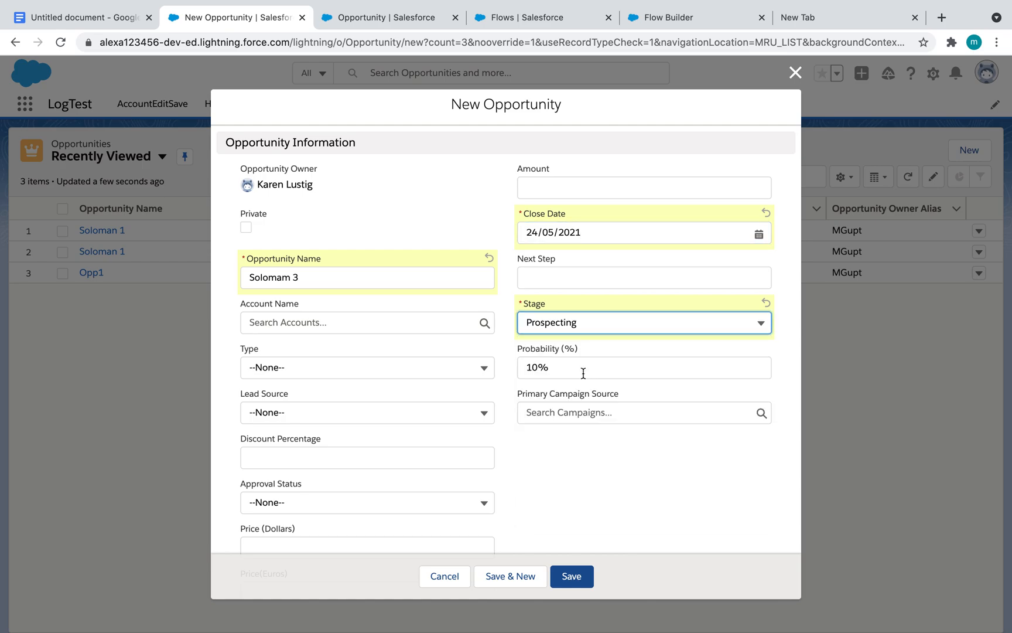
- Set Price(Euros) to 100 with Price (Dollars) empty, save the opportunity, and check both prices in its details
{"action": "scroll", "coordinate": [583, 375], "scroll_direction": "down", "scroll_amount": 3}
{"action": "scroll", "coordinate": [583, 377], "scroll_direction": "down", "scroll_amount": 3}
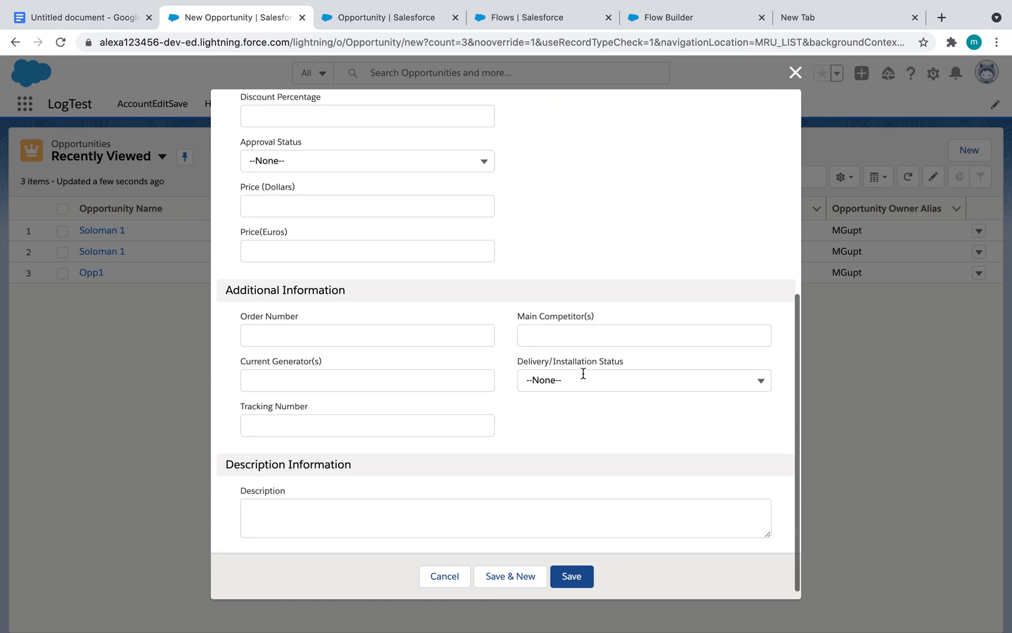
{"action": "left_click", "coordinate": [289, 256]}
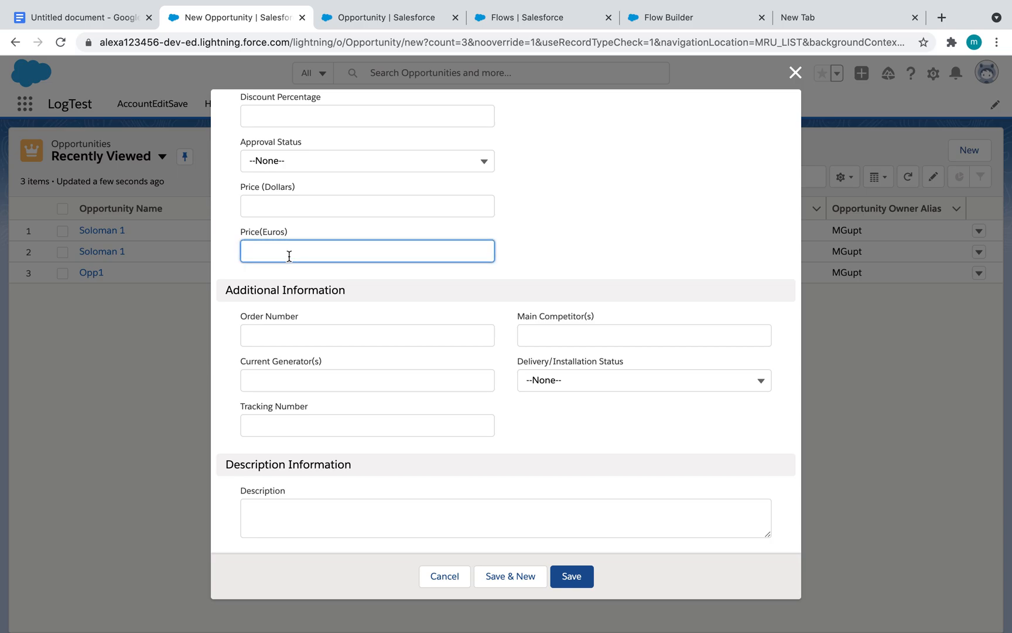
{"action": "type", "text": "100"}
{"action": "left_click", "coordinate": [580, 581]}
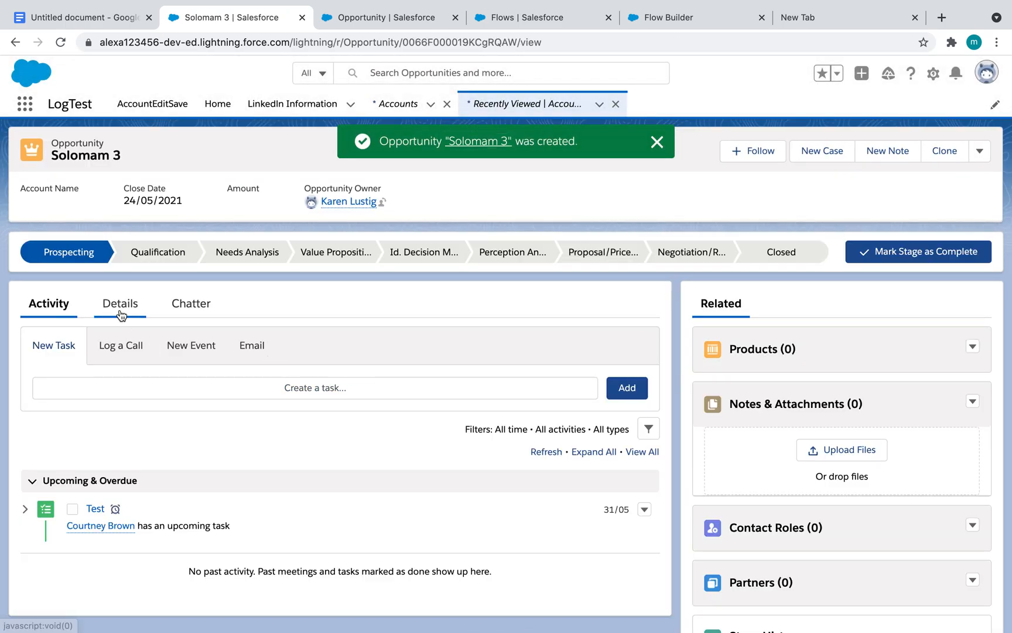
{"action": "left_click", "coordinate": [121, 315]}
{"action": "scroll", "coordinate": [272, 408], "scroll_direction": "down", "scroll_amount": 4}
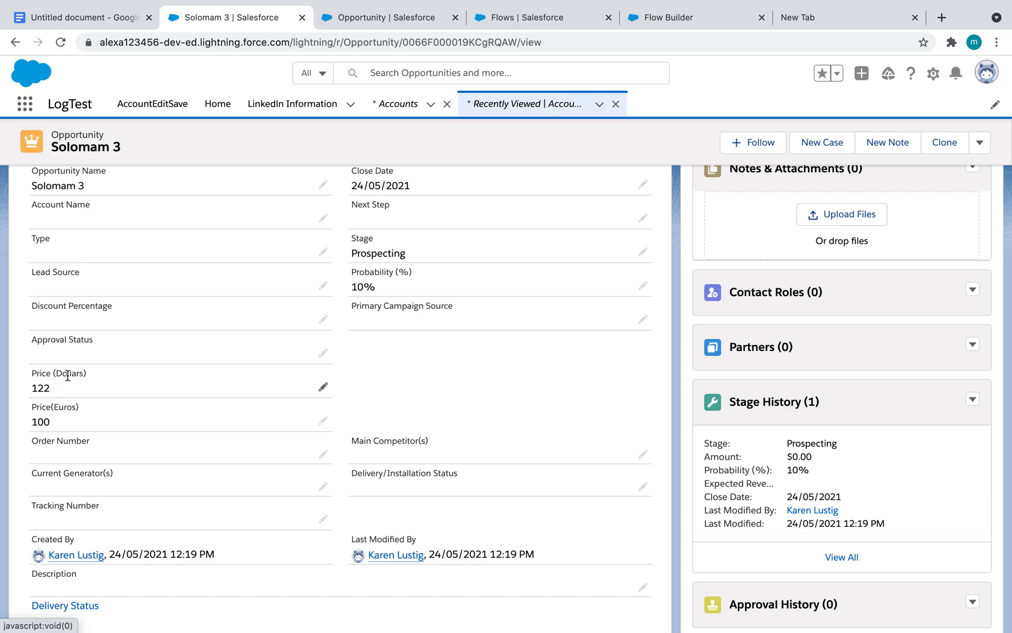
{"action": "left_click", "coordinate": [672, 20]}
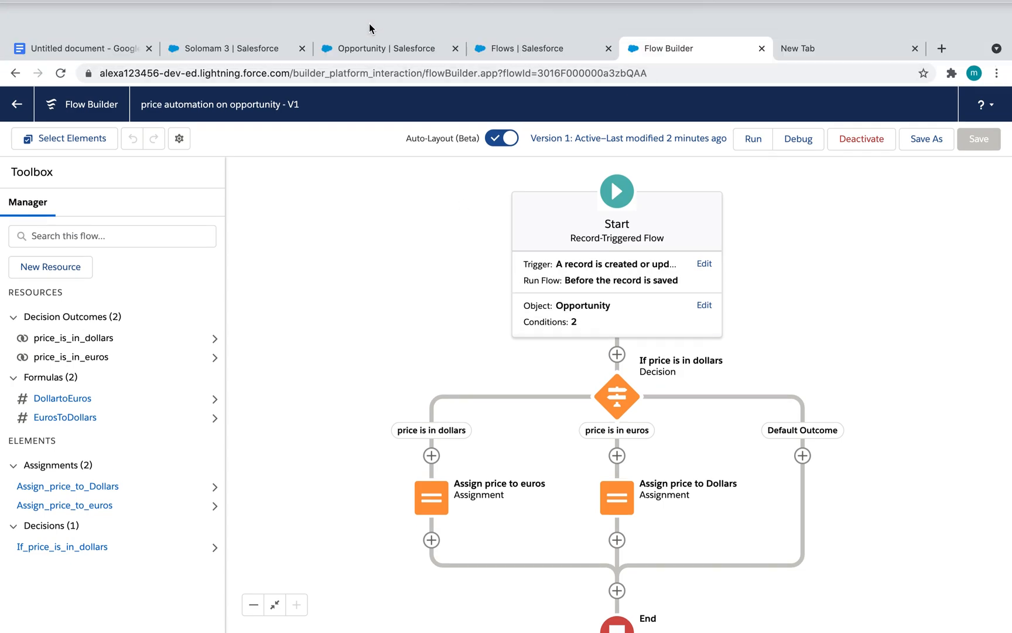
{"action": "left_click", "coordinate": [369, 24]}
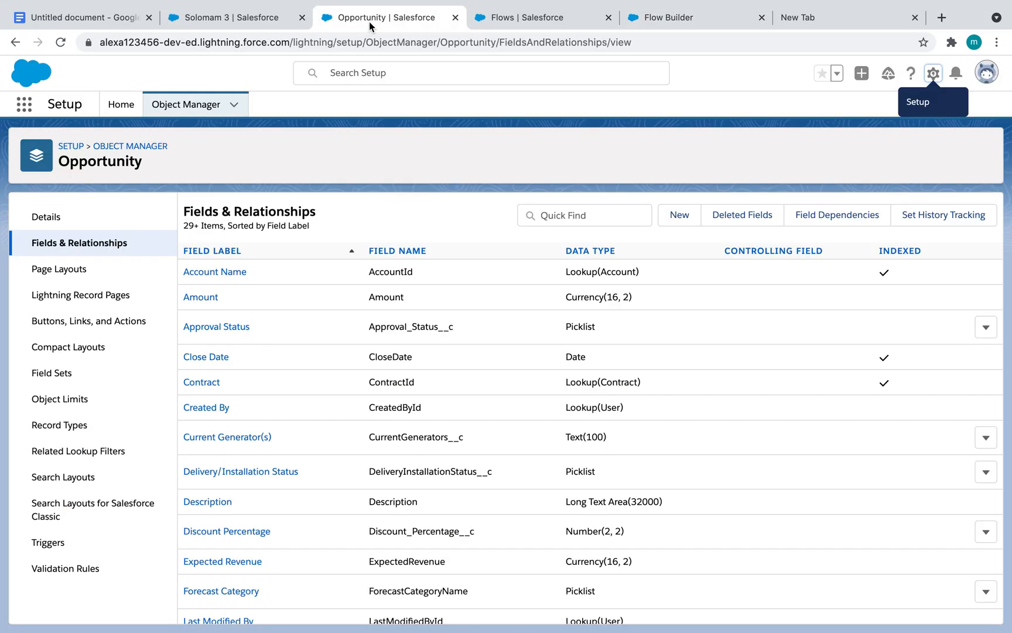
{"action": "left_click", "coordinate": [503, 22]}
{"action": "left_click", "coordinate": [250, 25]}
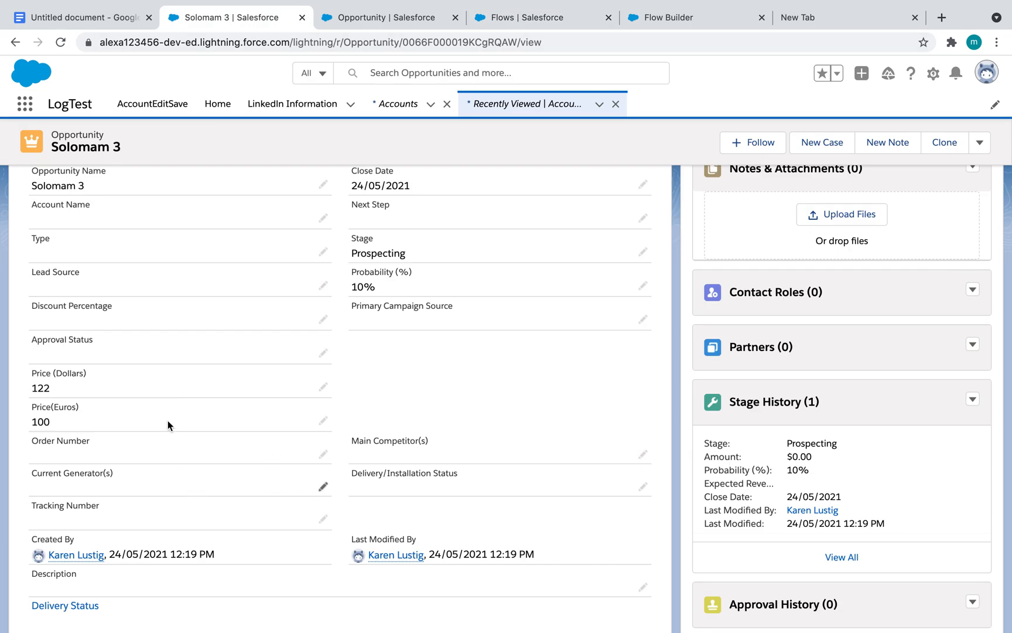
- Update the Solomam 3 opportunity's Price(Euros) to 200 and save the record to test the conversion to dollars
{"action": "left_click", "coordinate": [323, 420]}
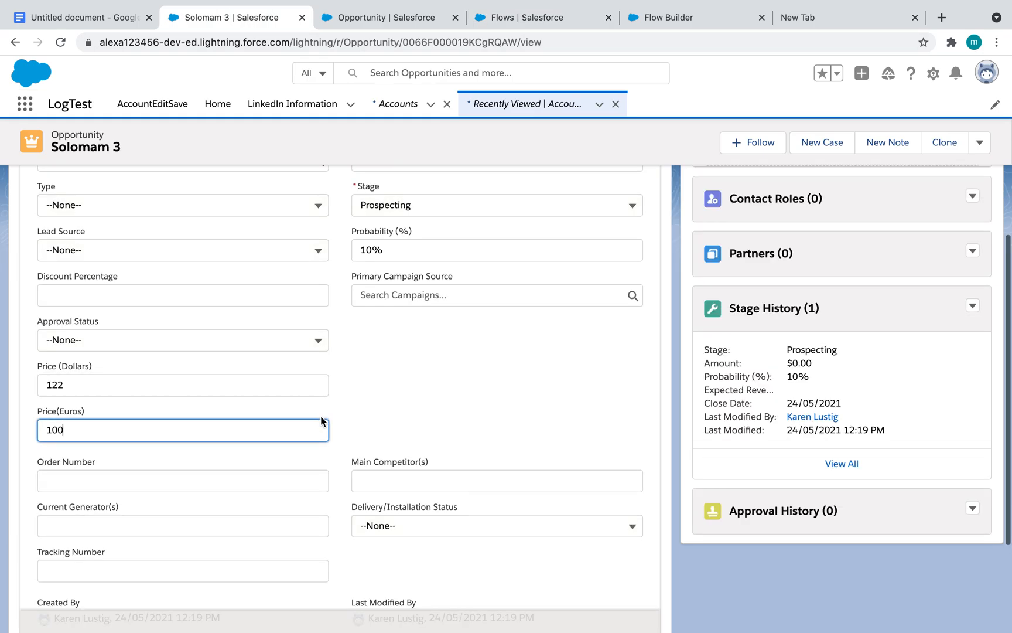
{"action": "key", "text": "super+a"}
{"action": "type", "text": "200"}
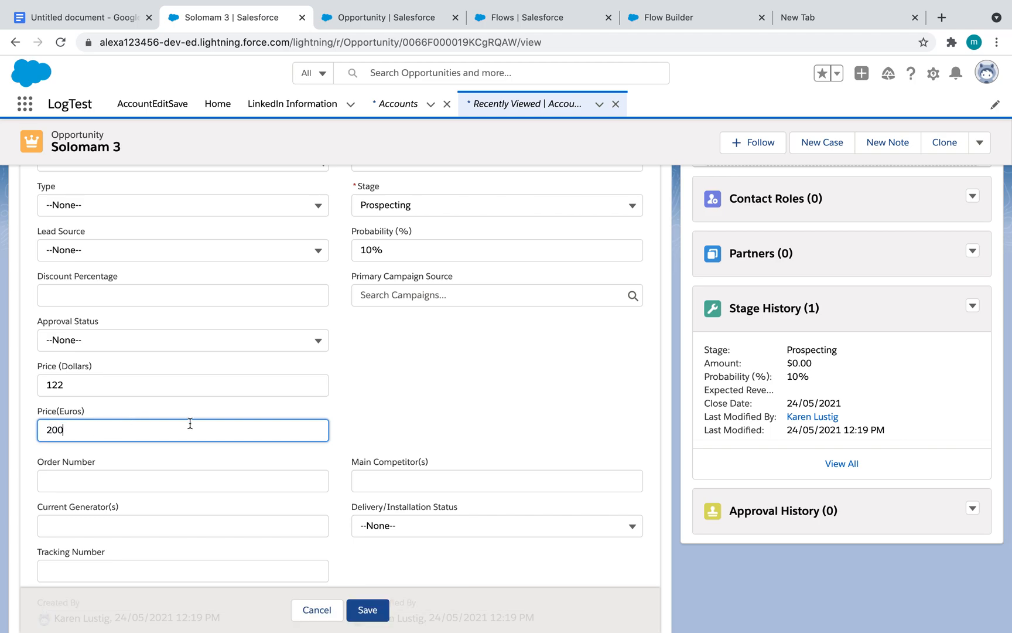
{"action": "left_click", "coordinate": [367, 610]}
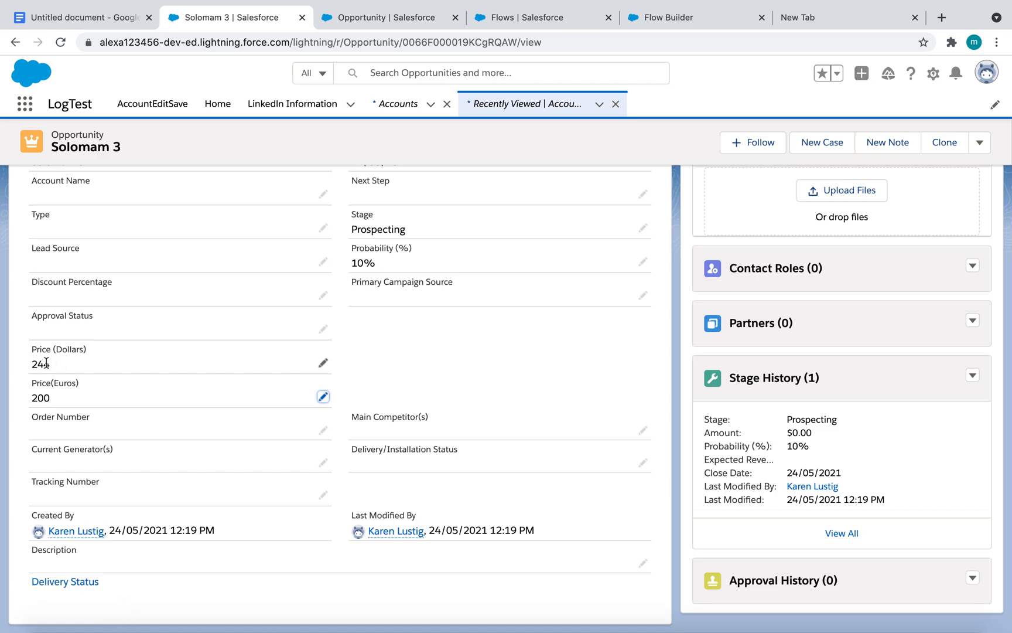
- Change the Solomam 3 opportunity's Price (Dollars) to 300 and save the record to test the conversion to euros
{"action": "left_click", "coordinate": [323, 363]}
{"action": "double_click", "coordinate": [81, 380]}
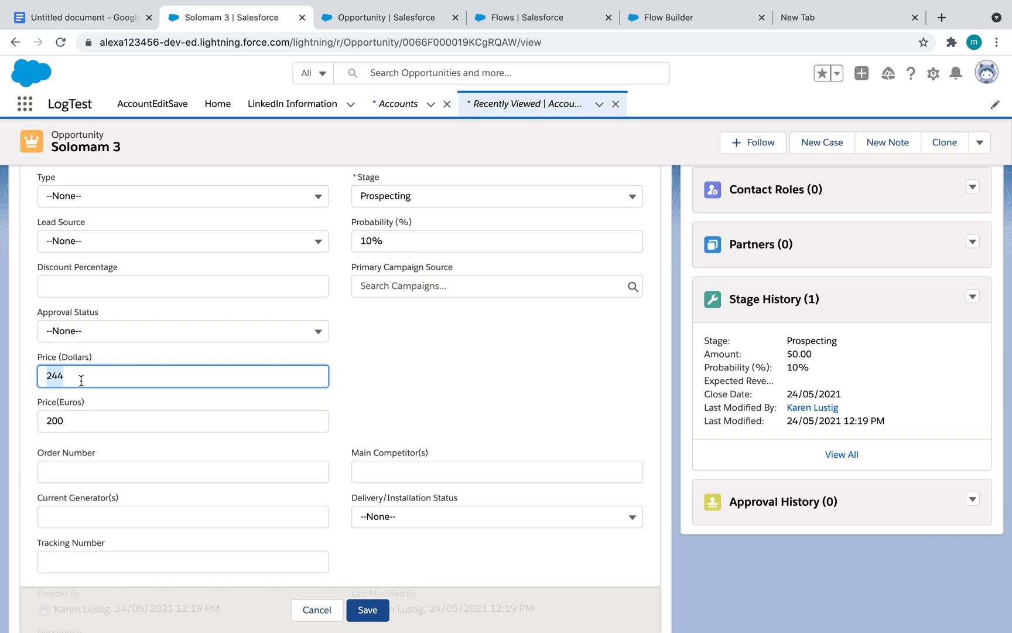
{"action": "type", "text": "300"}
{"action": "left_click", "coordinate": [367, 610]}
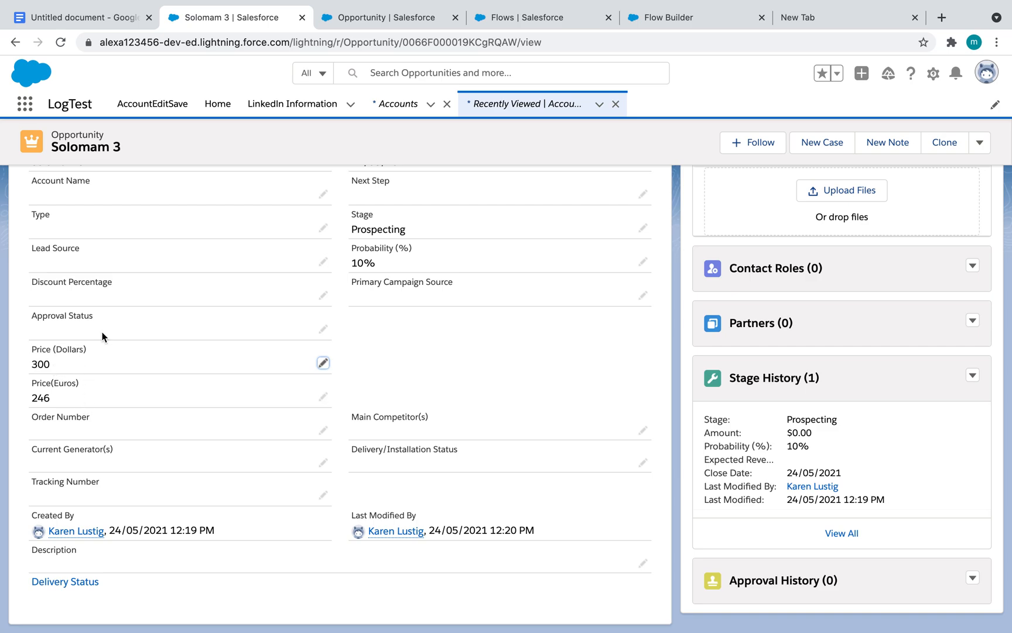
- Review the price automation flow in Flow Builder alongside the prices on the Solomam 3 opportunity
{"action": "left_click", "coordinate": [653, 21]}
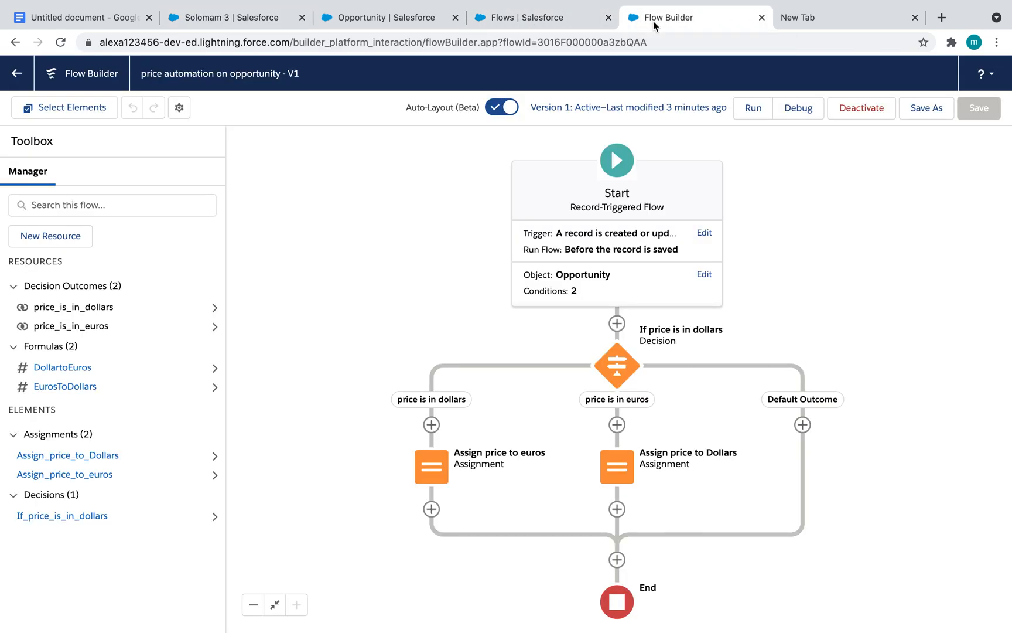
{"action": "left_click", "coordinate": [249, 21]}
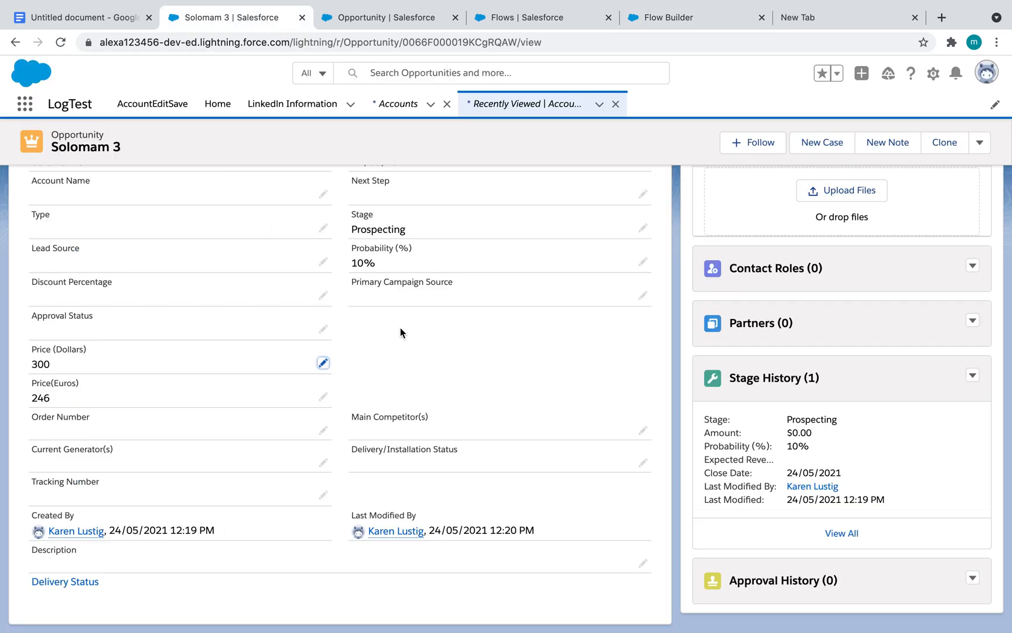
{"action": "left_click", "coordinate": [661, 24]}
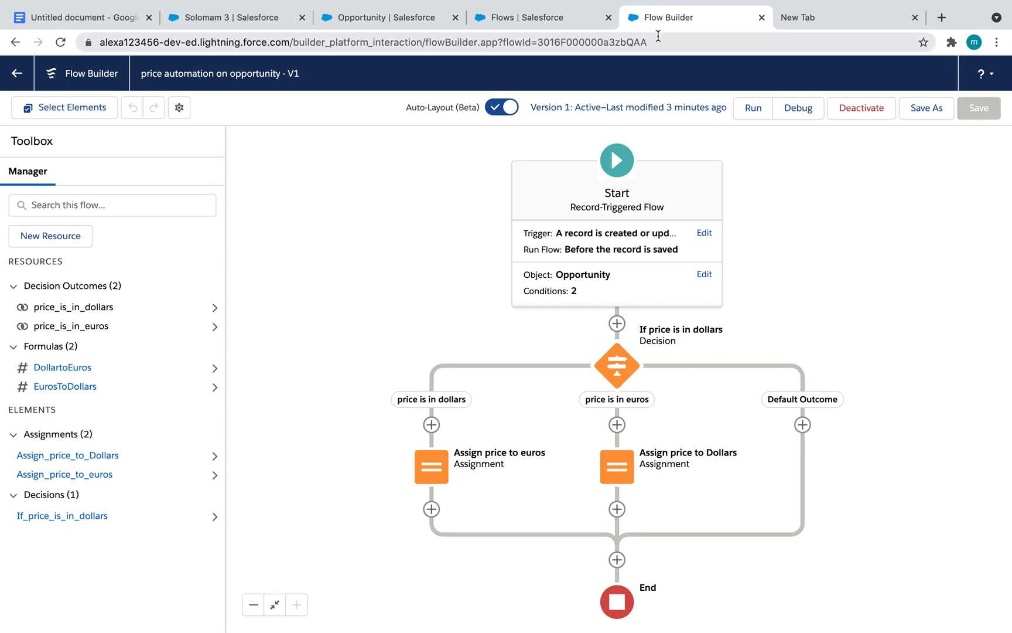